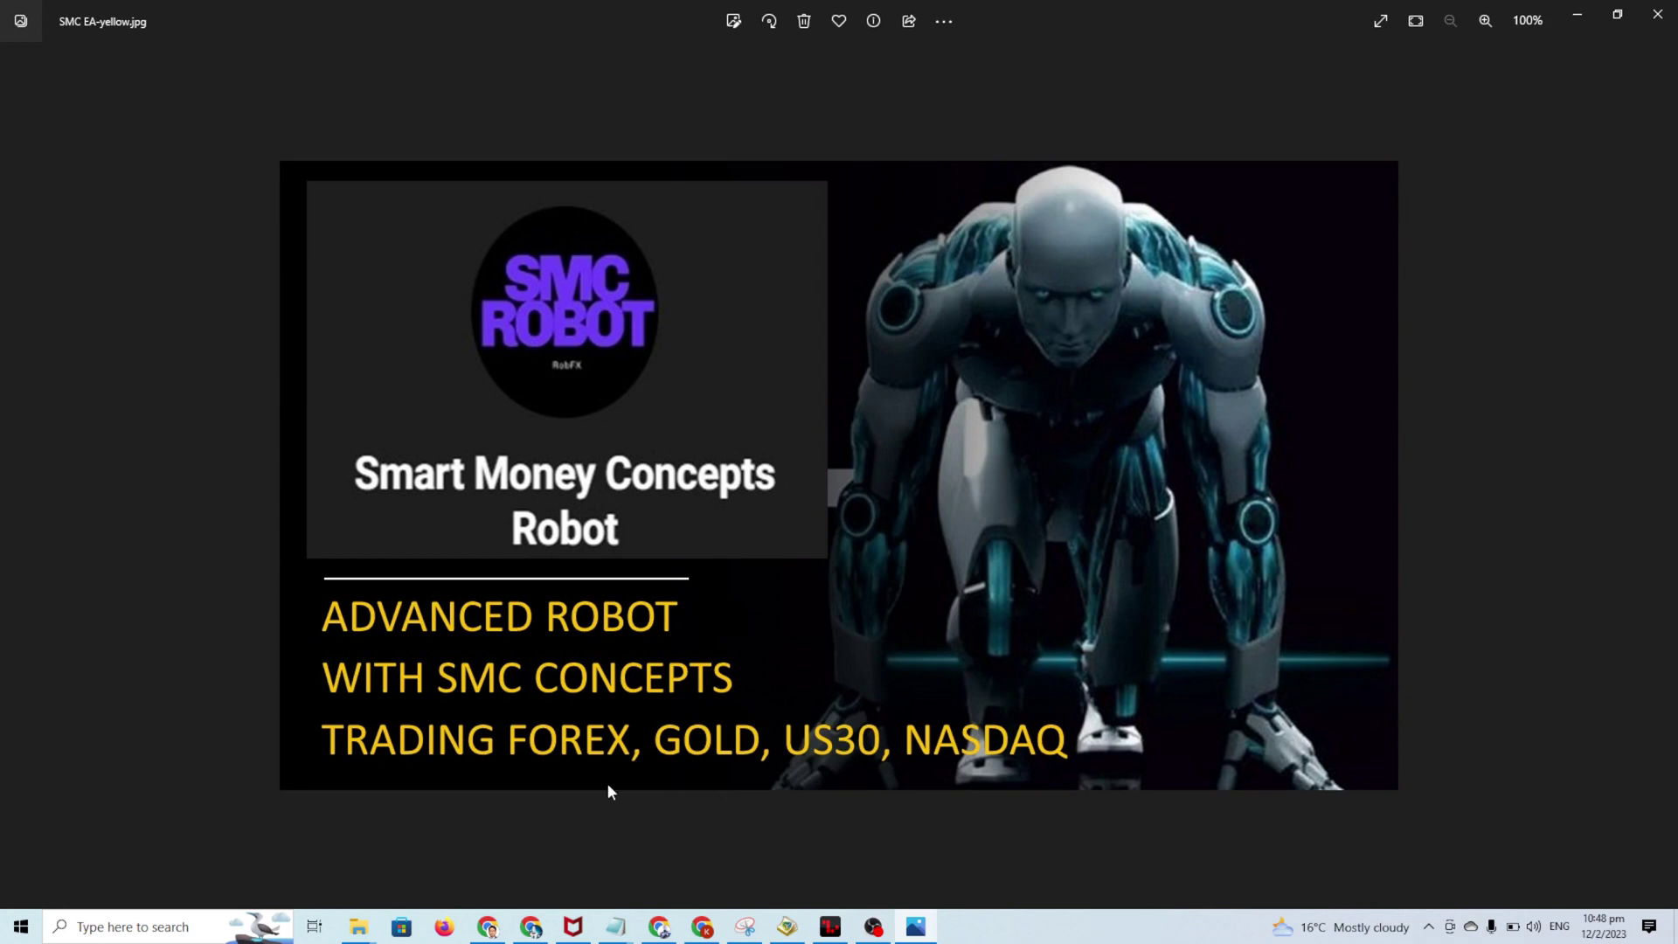
# - Switch to the Smart Money Concepts Robot Explorer window and browse into Set Files 2
pyautogui.click(358, 931)
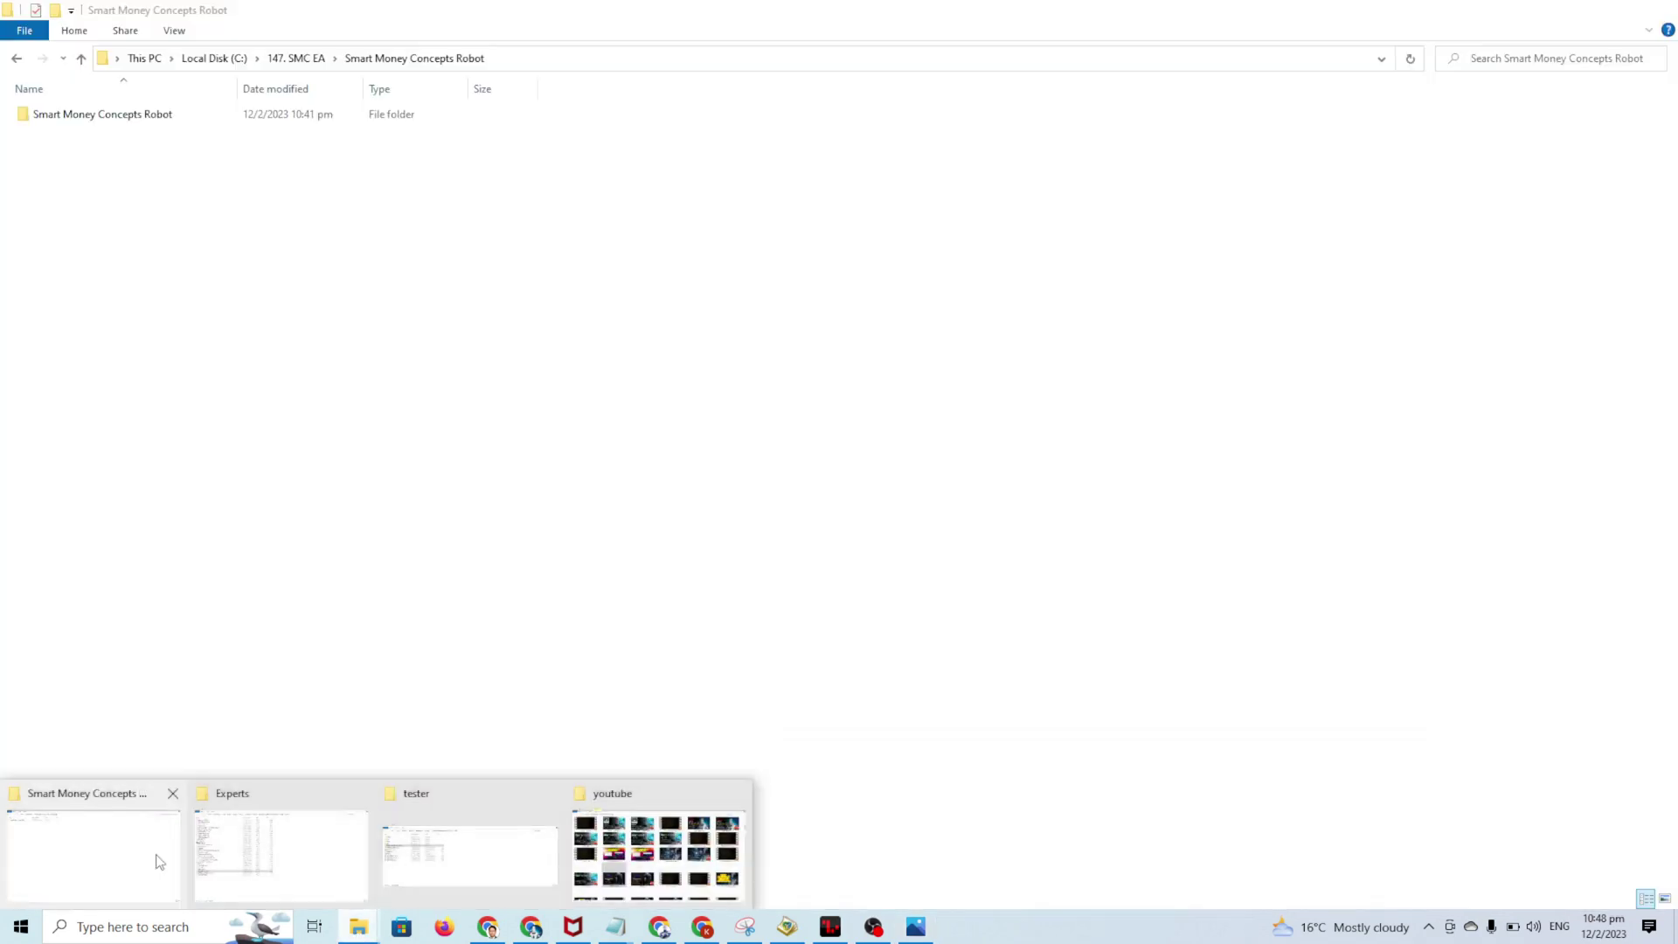
pyautogui.click(159, 858)
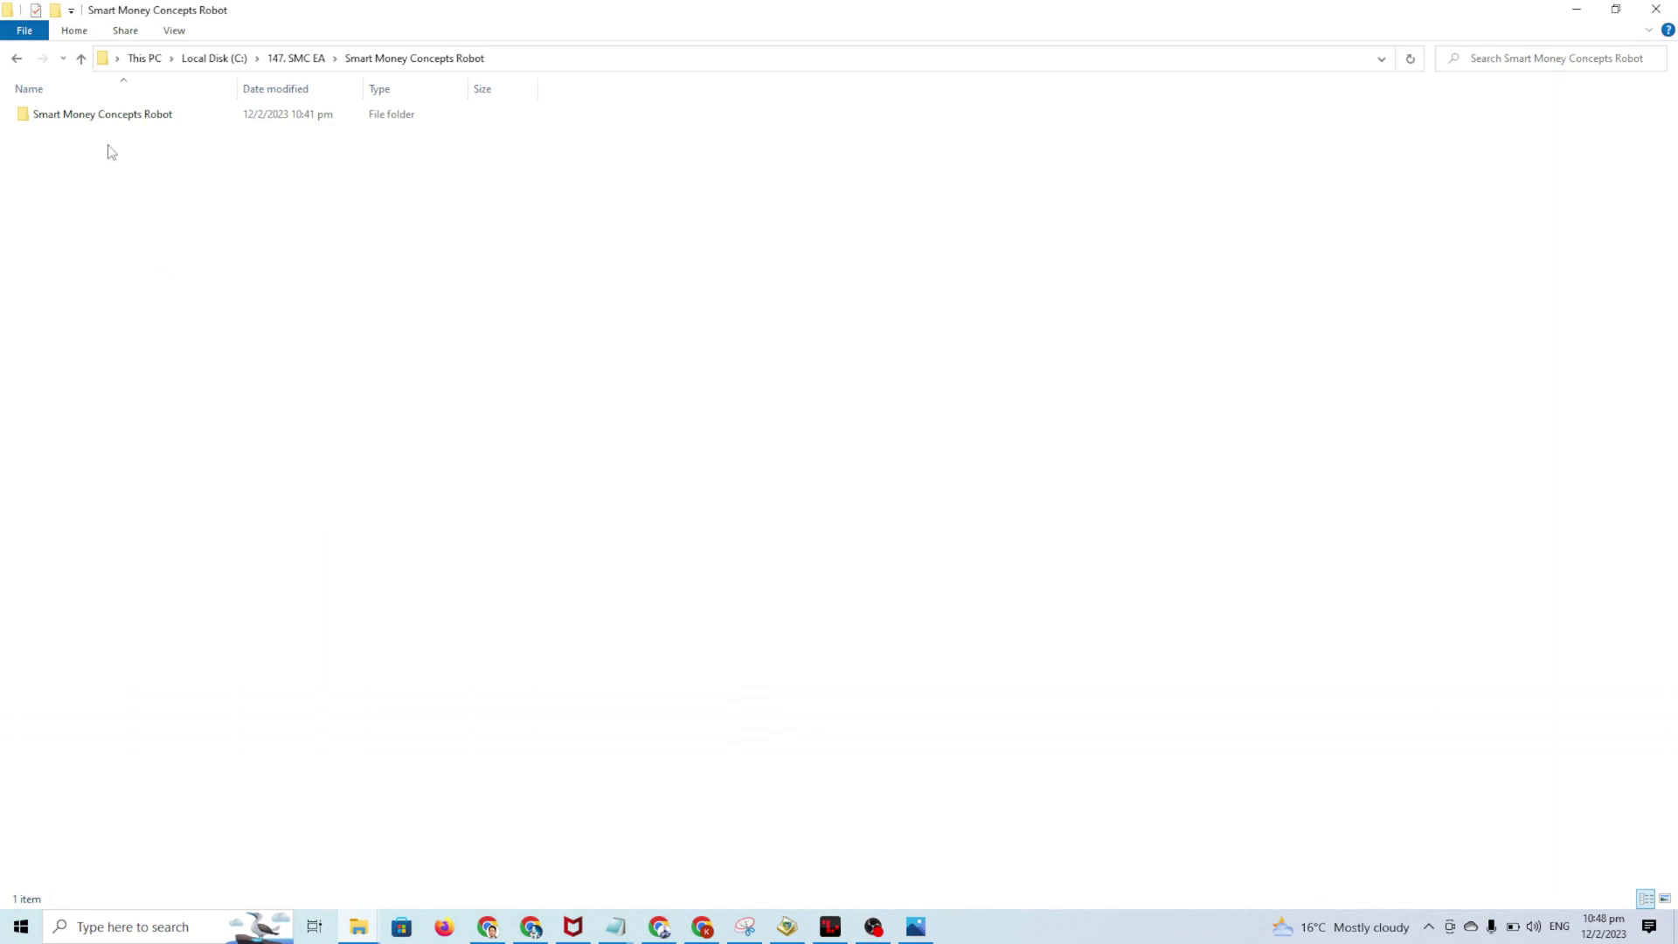
pyautogui.doubleClick(119, 117)
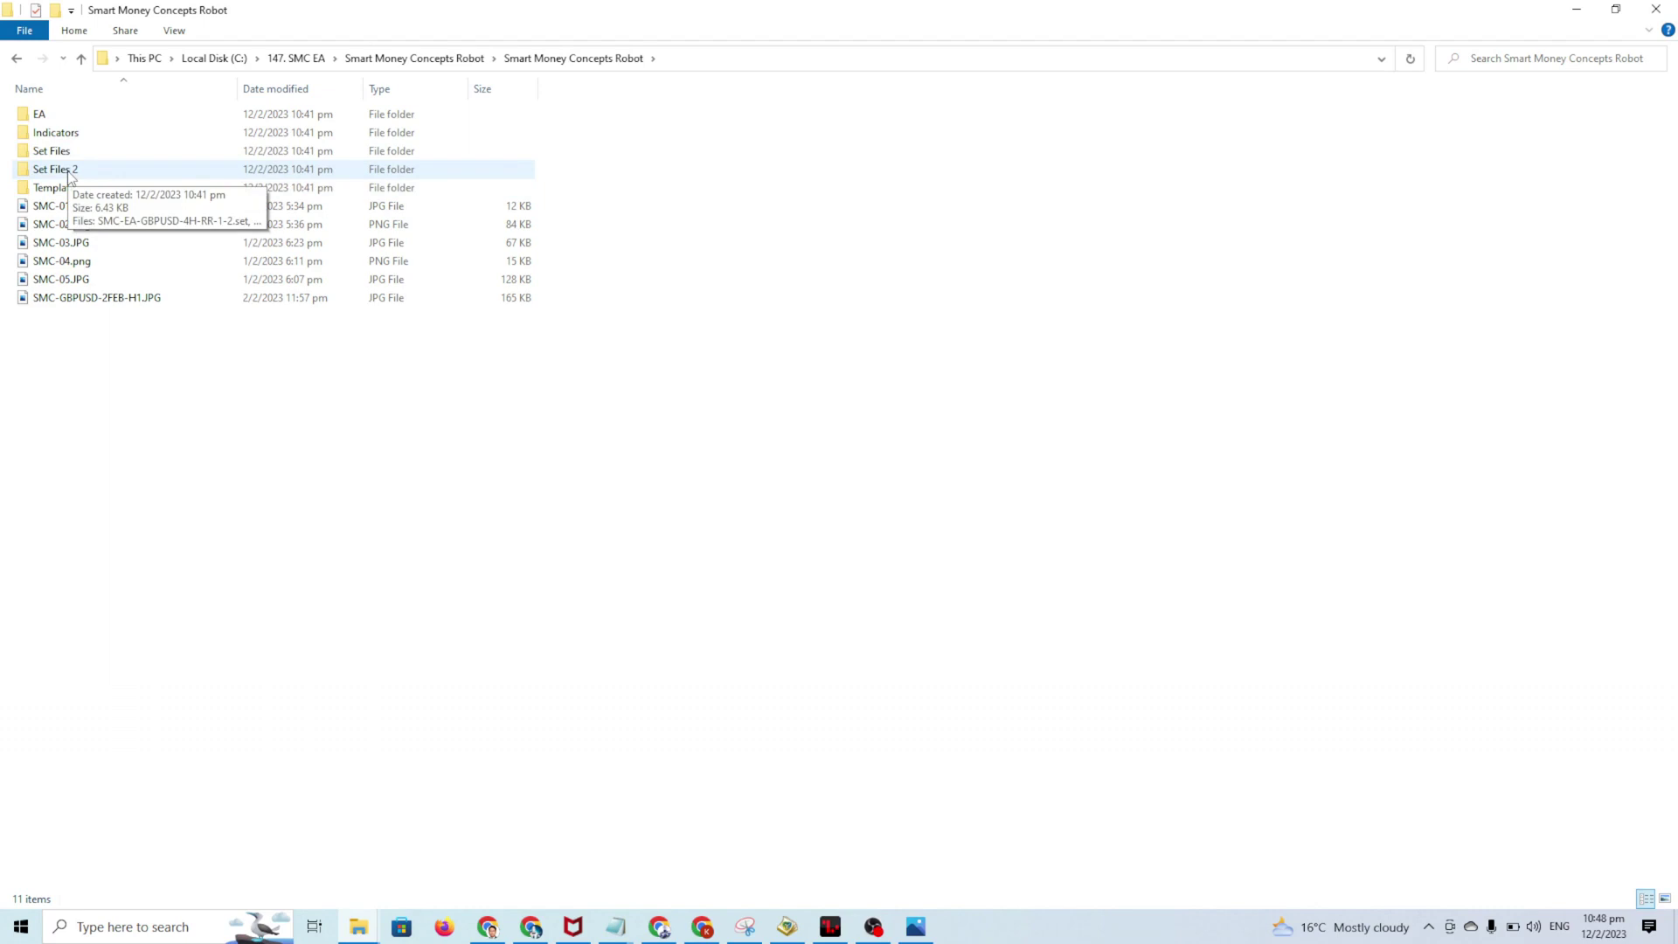
pyautogui.doubleClick(69, 171)
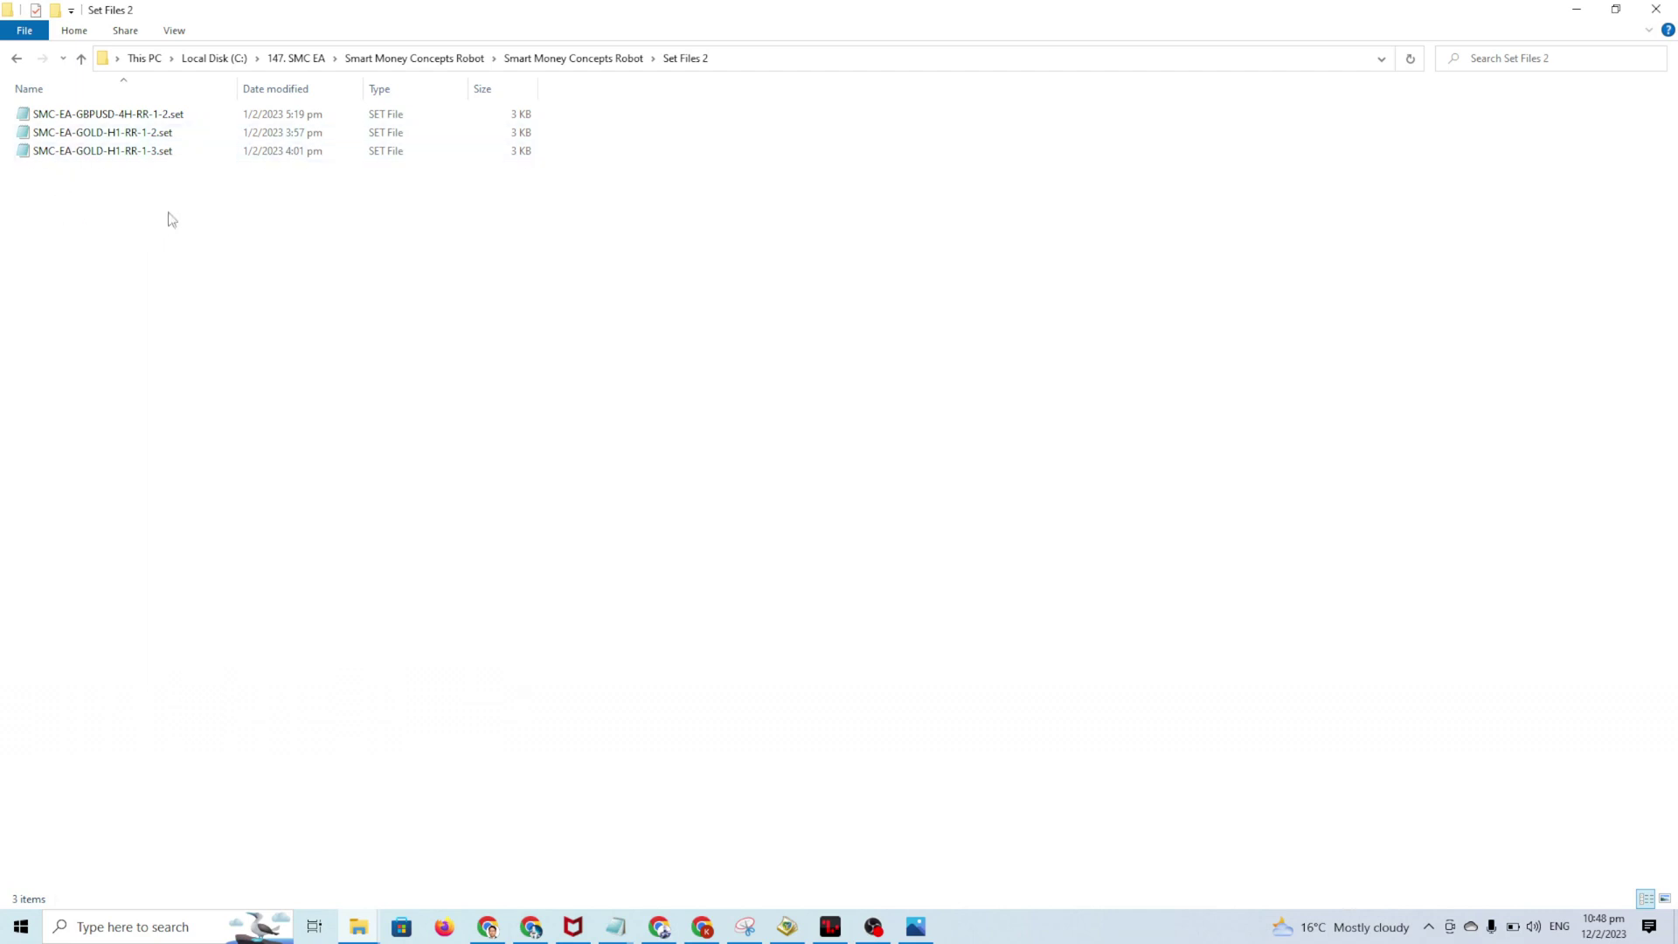
# - Go back up and into the inner Smart Money Concepts Robot folder
pyautogui.click(437, 61)
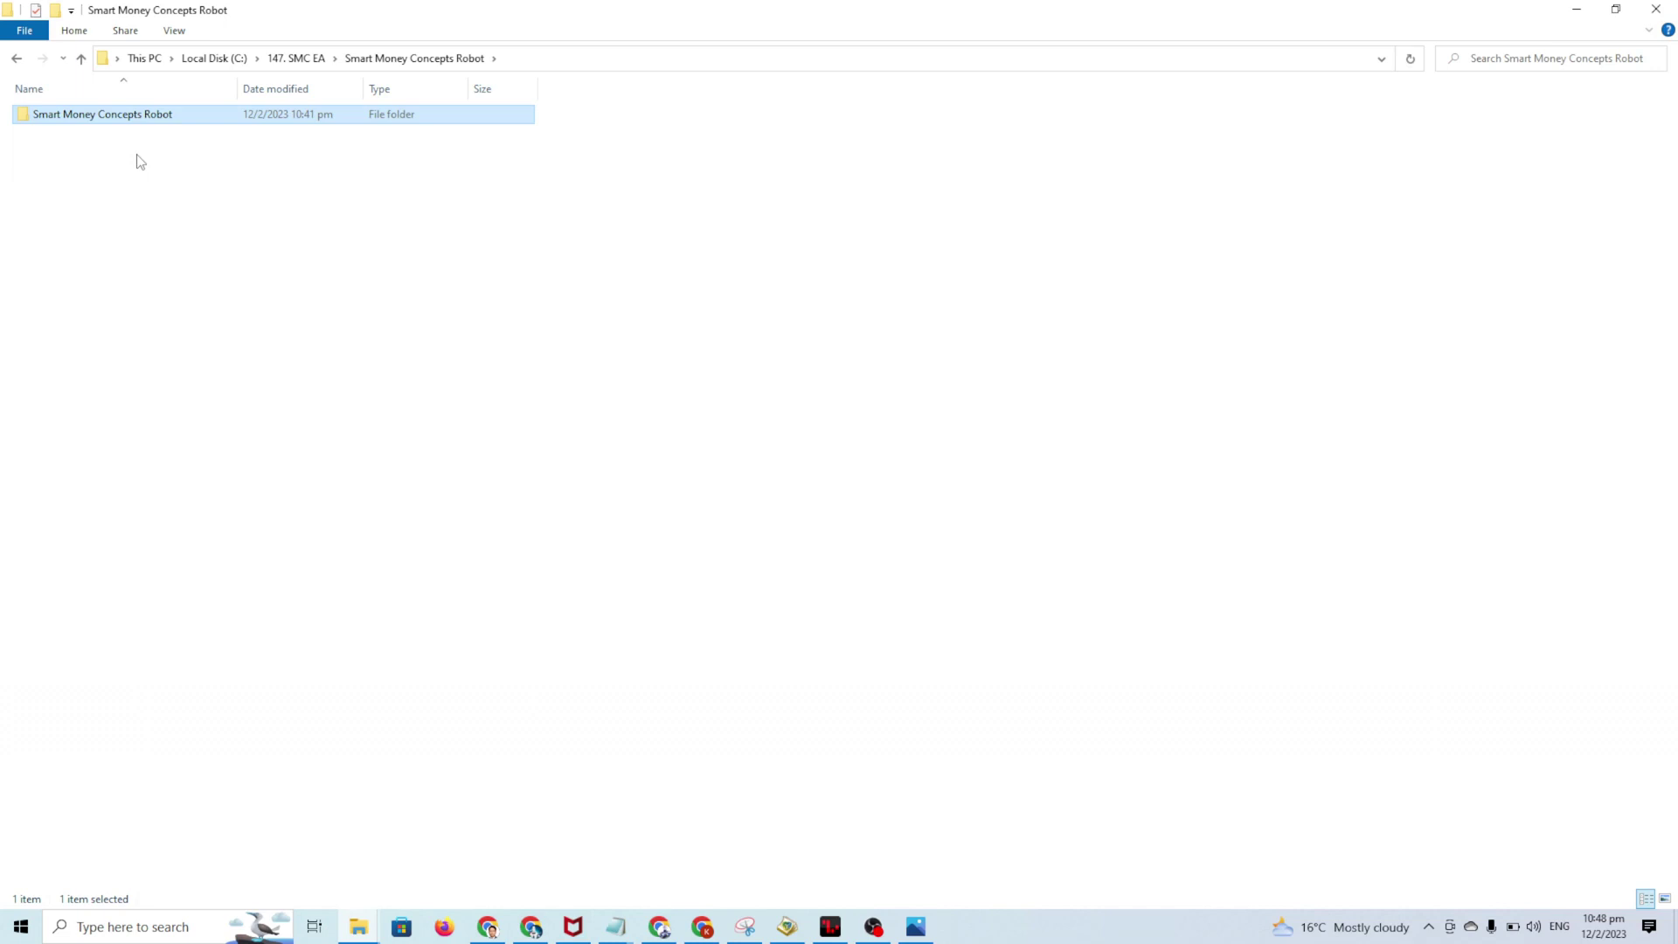
pyautogui.click(309, 62)
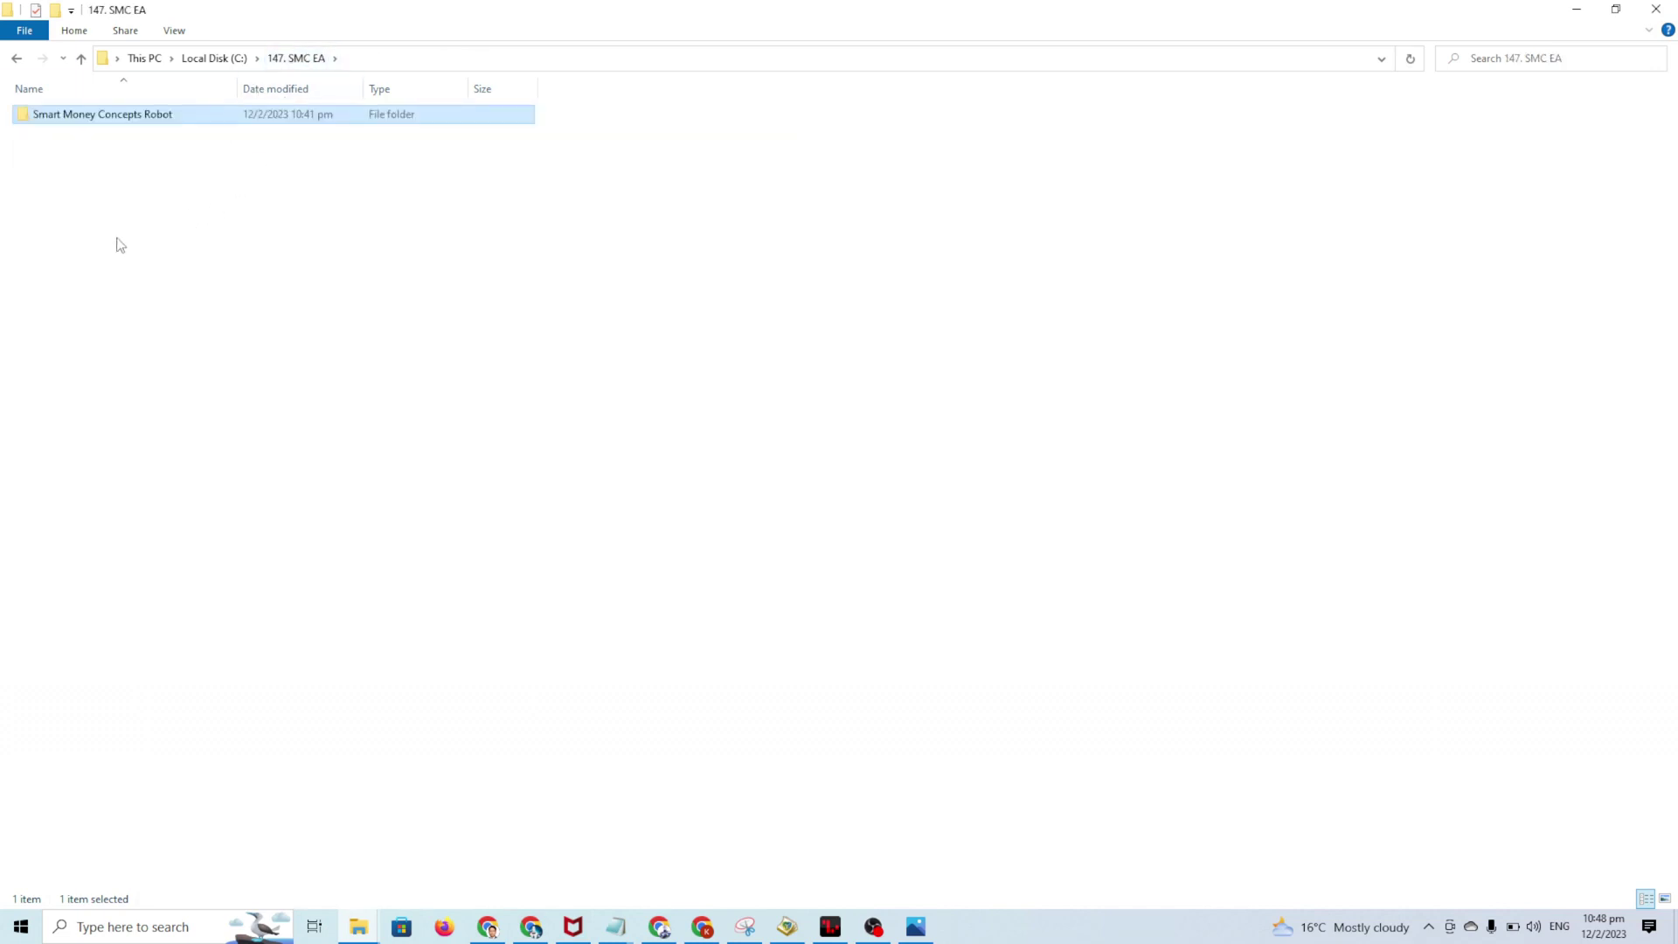
pyautogui.doubleClick(94, 121)
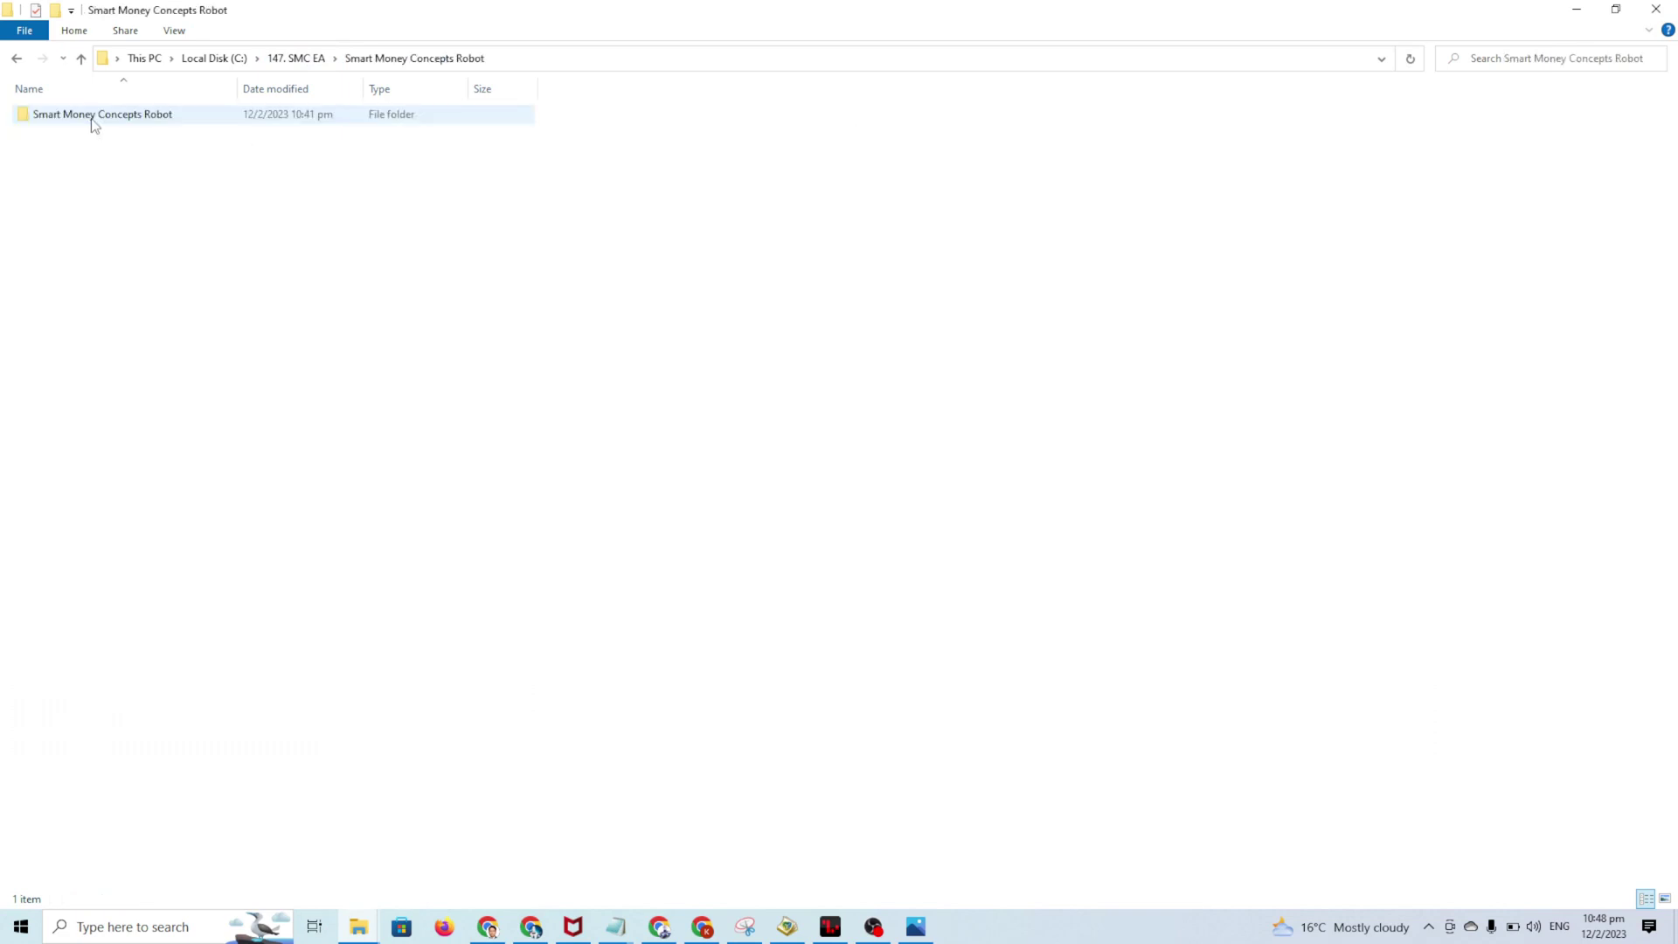
pyautogui.doubleClick(95, 118)
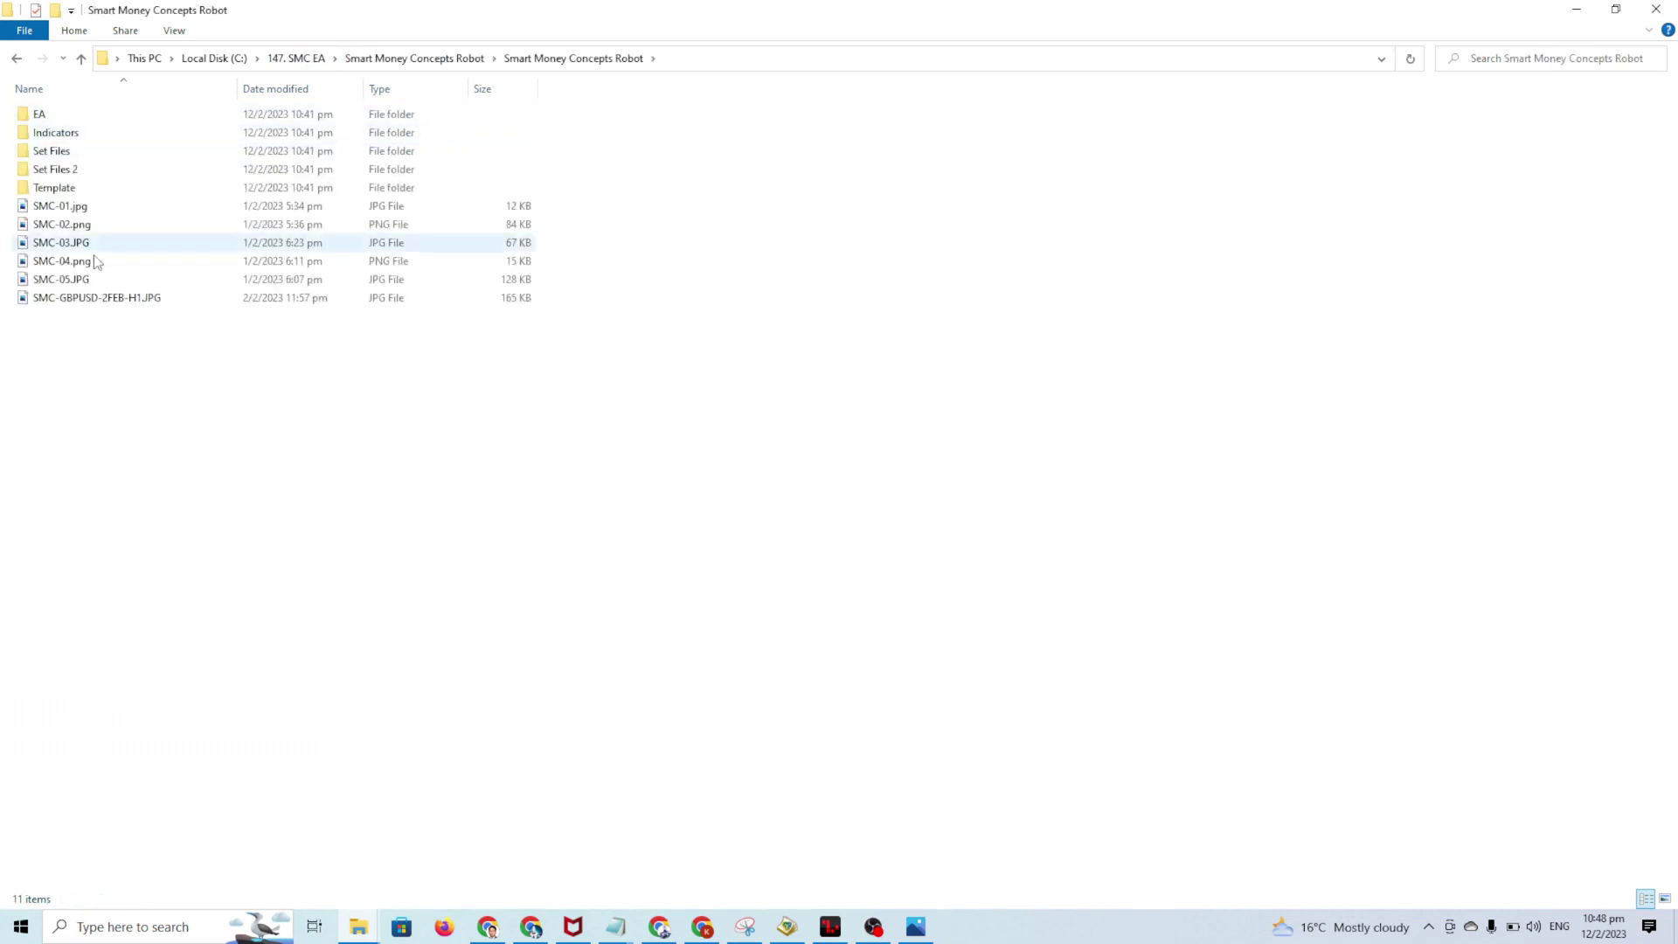
pyautogui.doubleClick(48, 120)
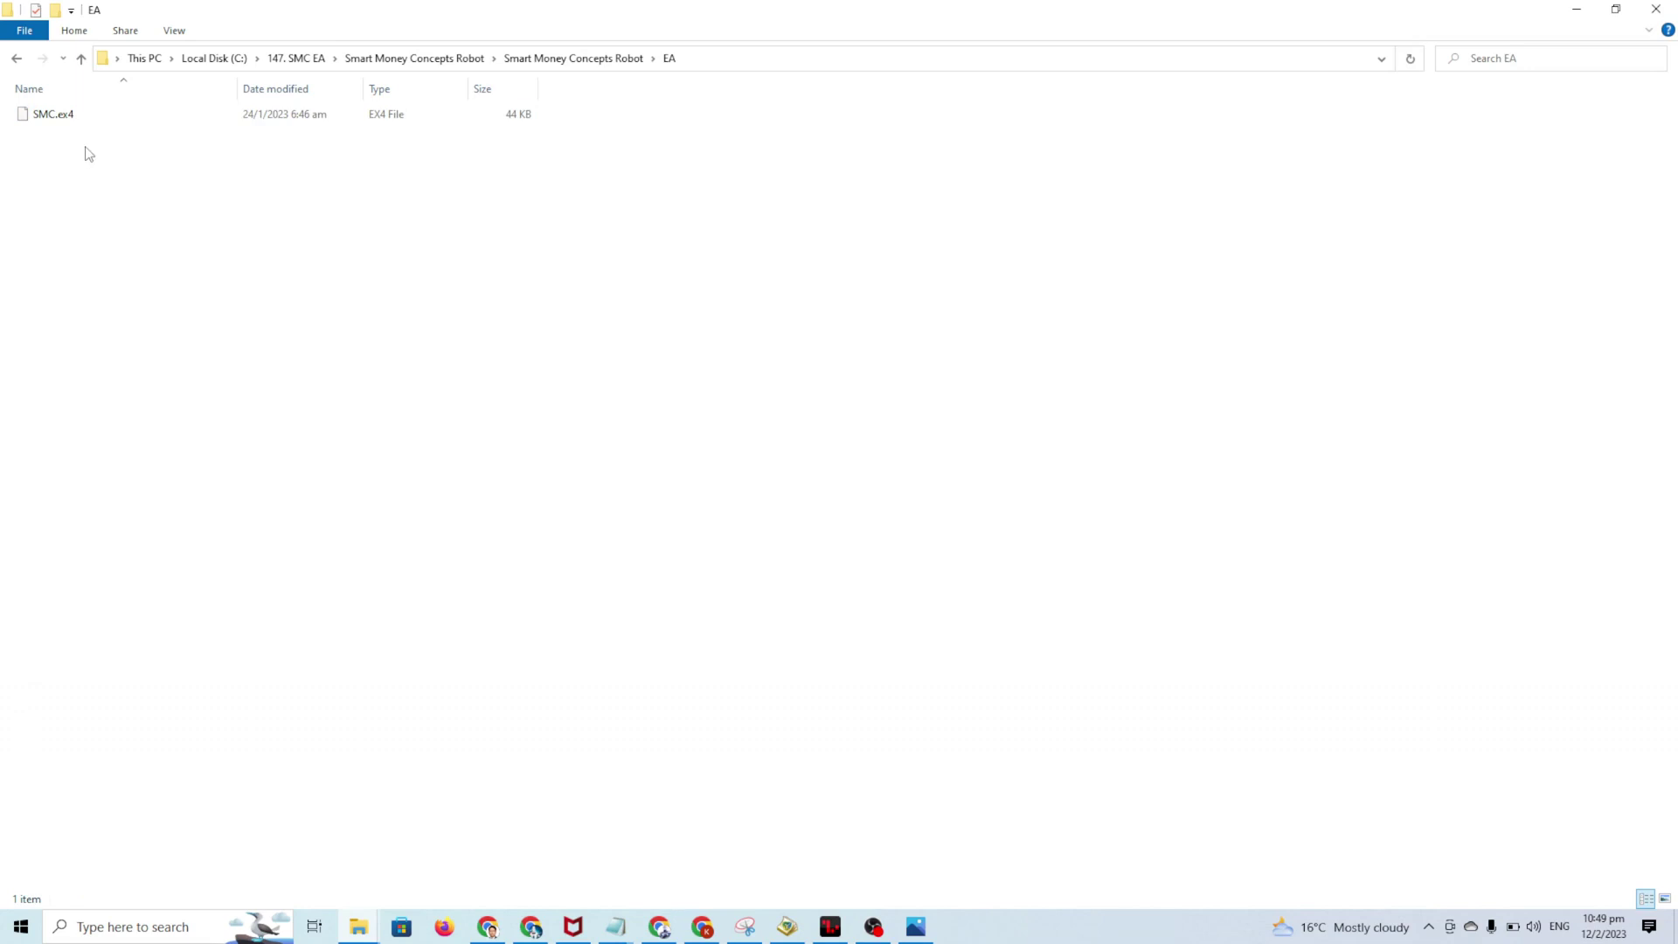
pyautogui.click(522, 60)
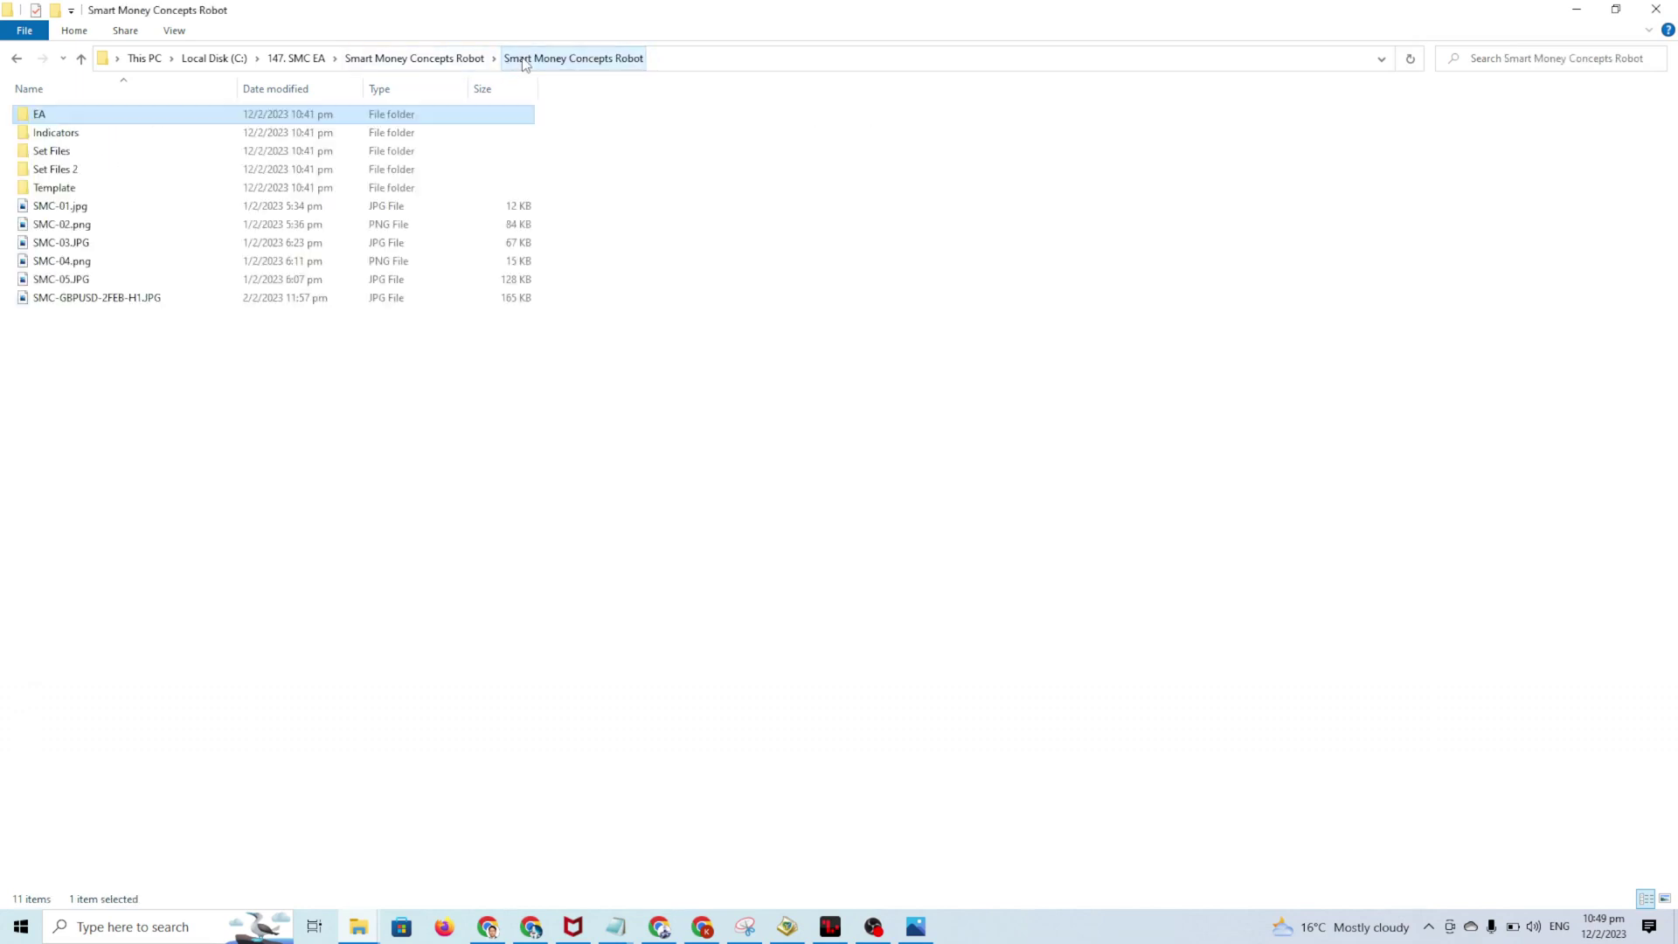
pyautogui.doubleClick(76, 135)
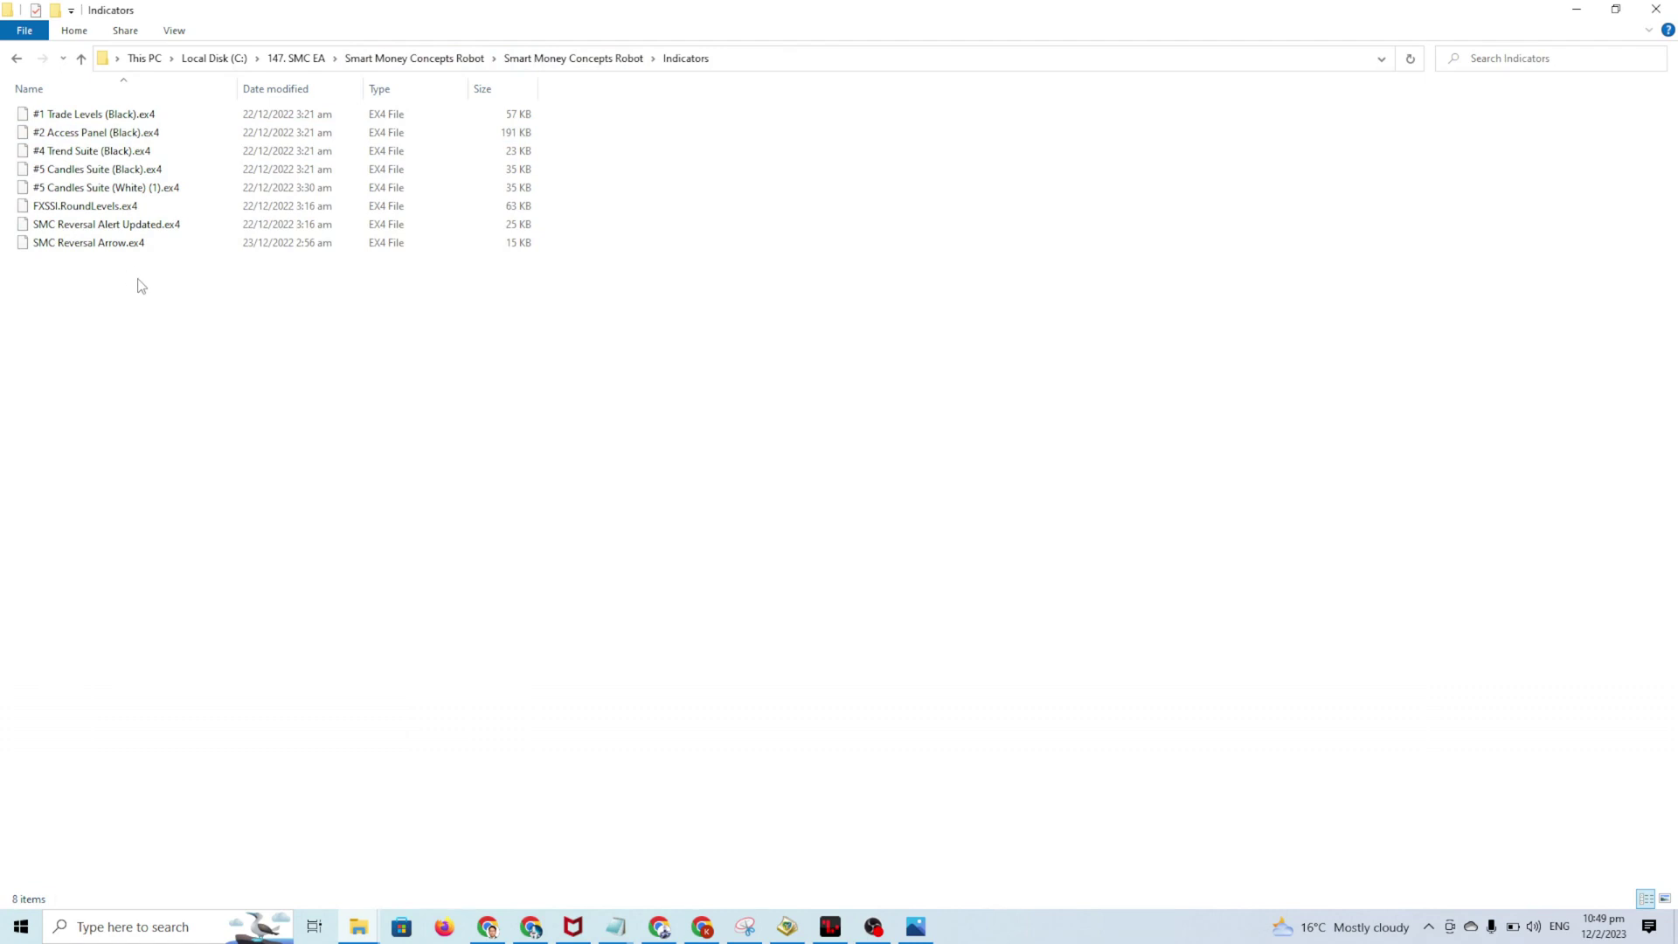
pyautogui.click(576, 60)
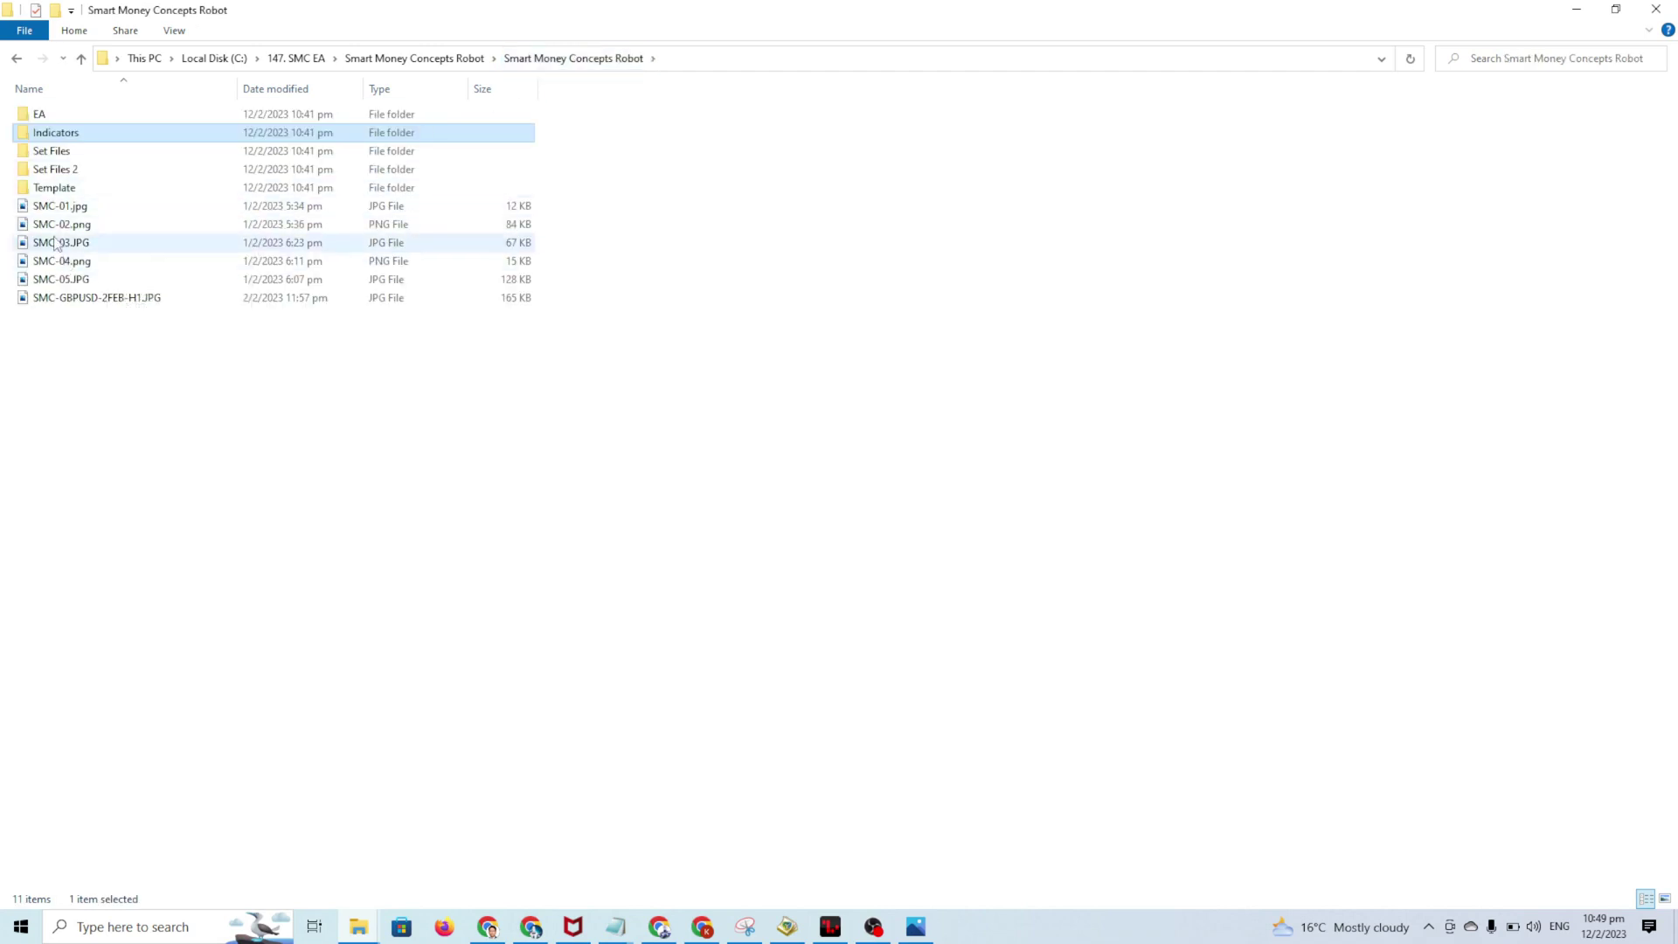
pyautogui.click(61, 189)
pyautogui.doubleClick(64, 192)
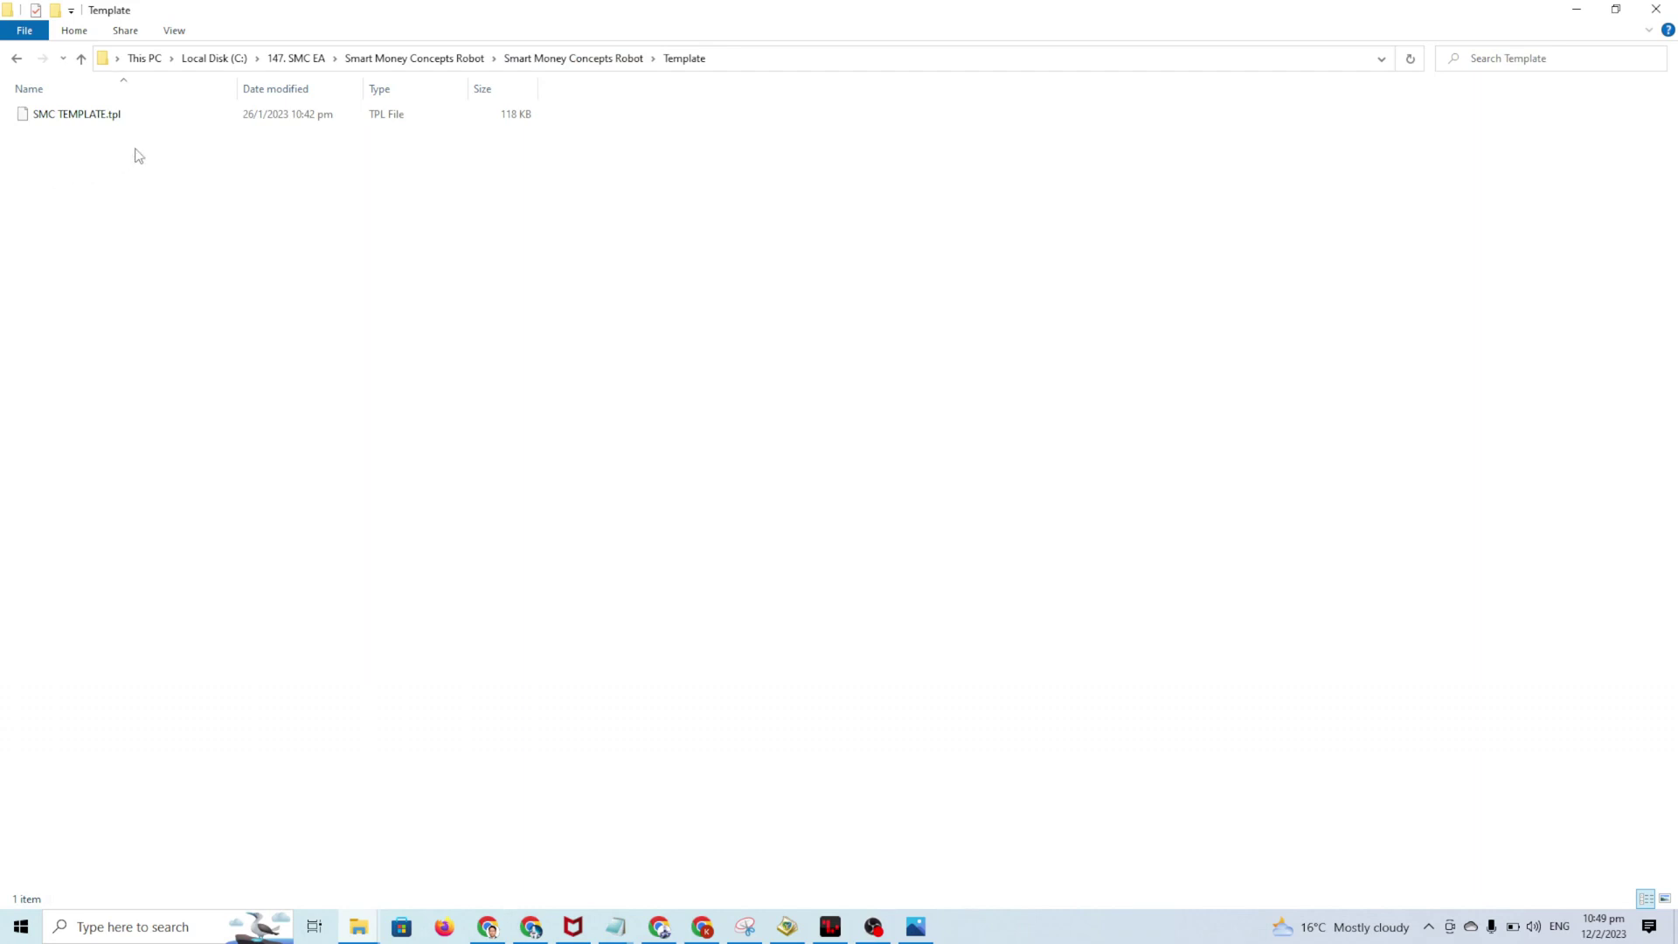
pyautogui.click(566, 58)
pyautogui.click(153, 468)
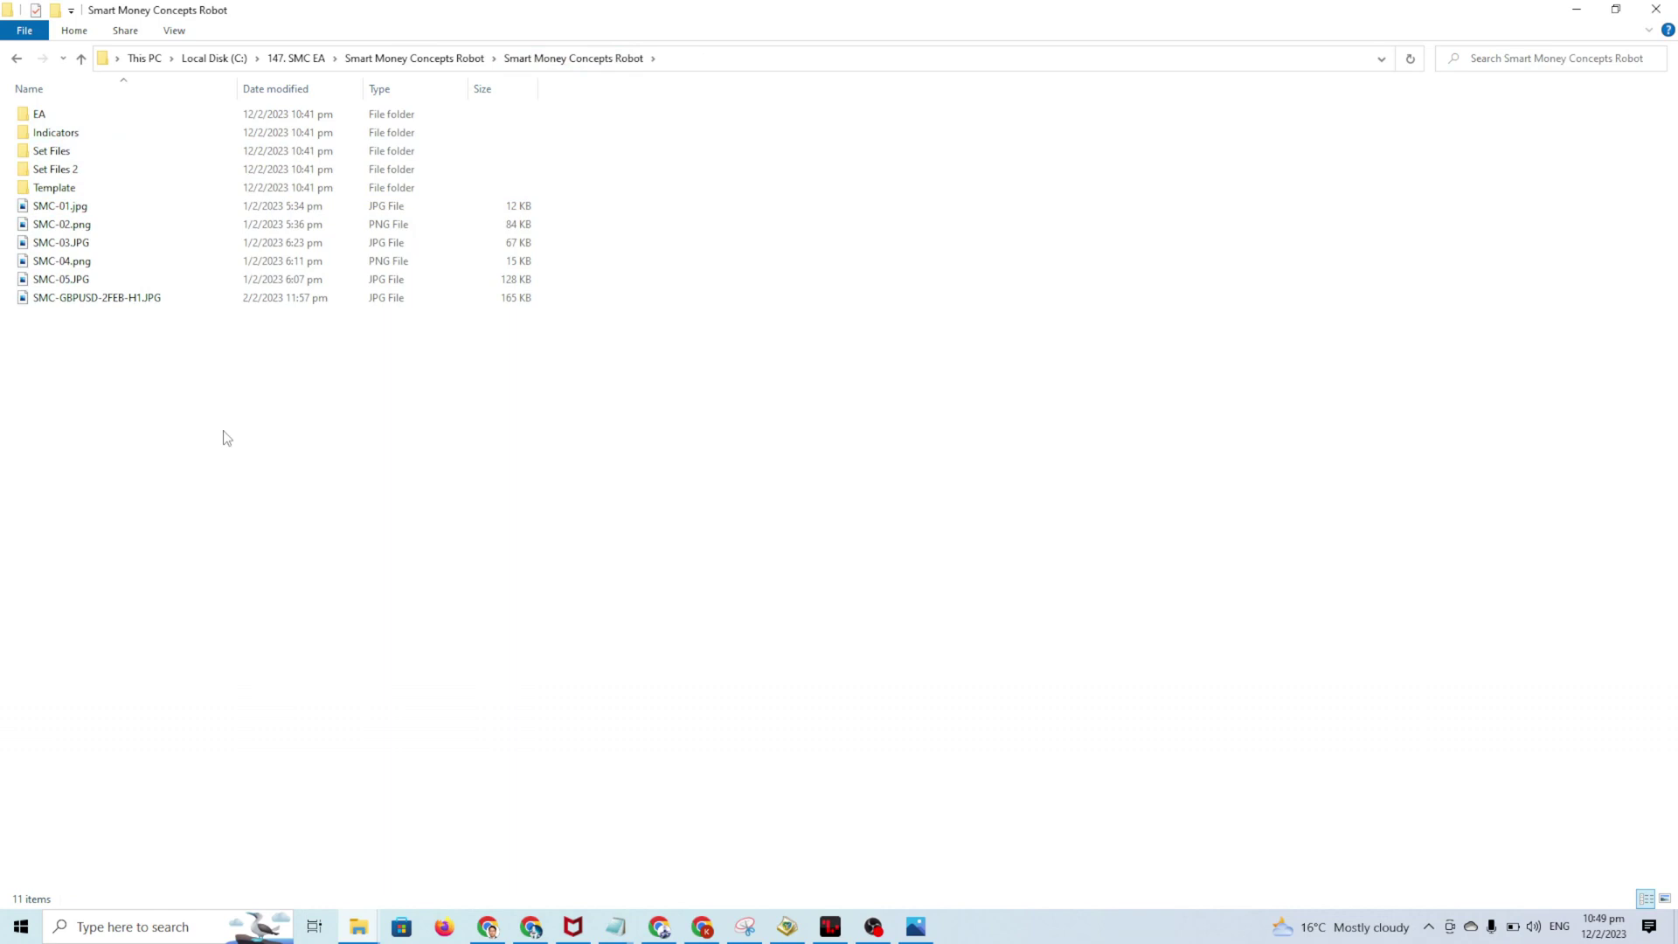
# - Switch to MetaTrader 4 and cancel the preset file picker and the SMC inputs dialog
pyautogui.click(831, 929)
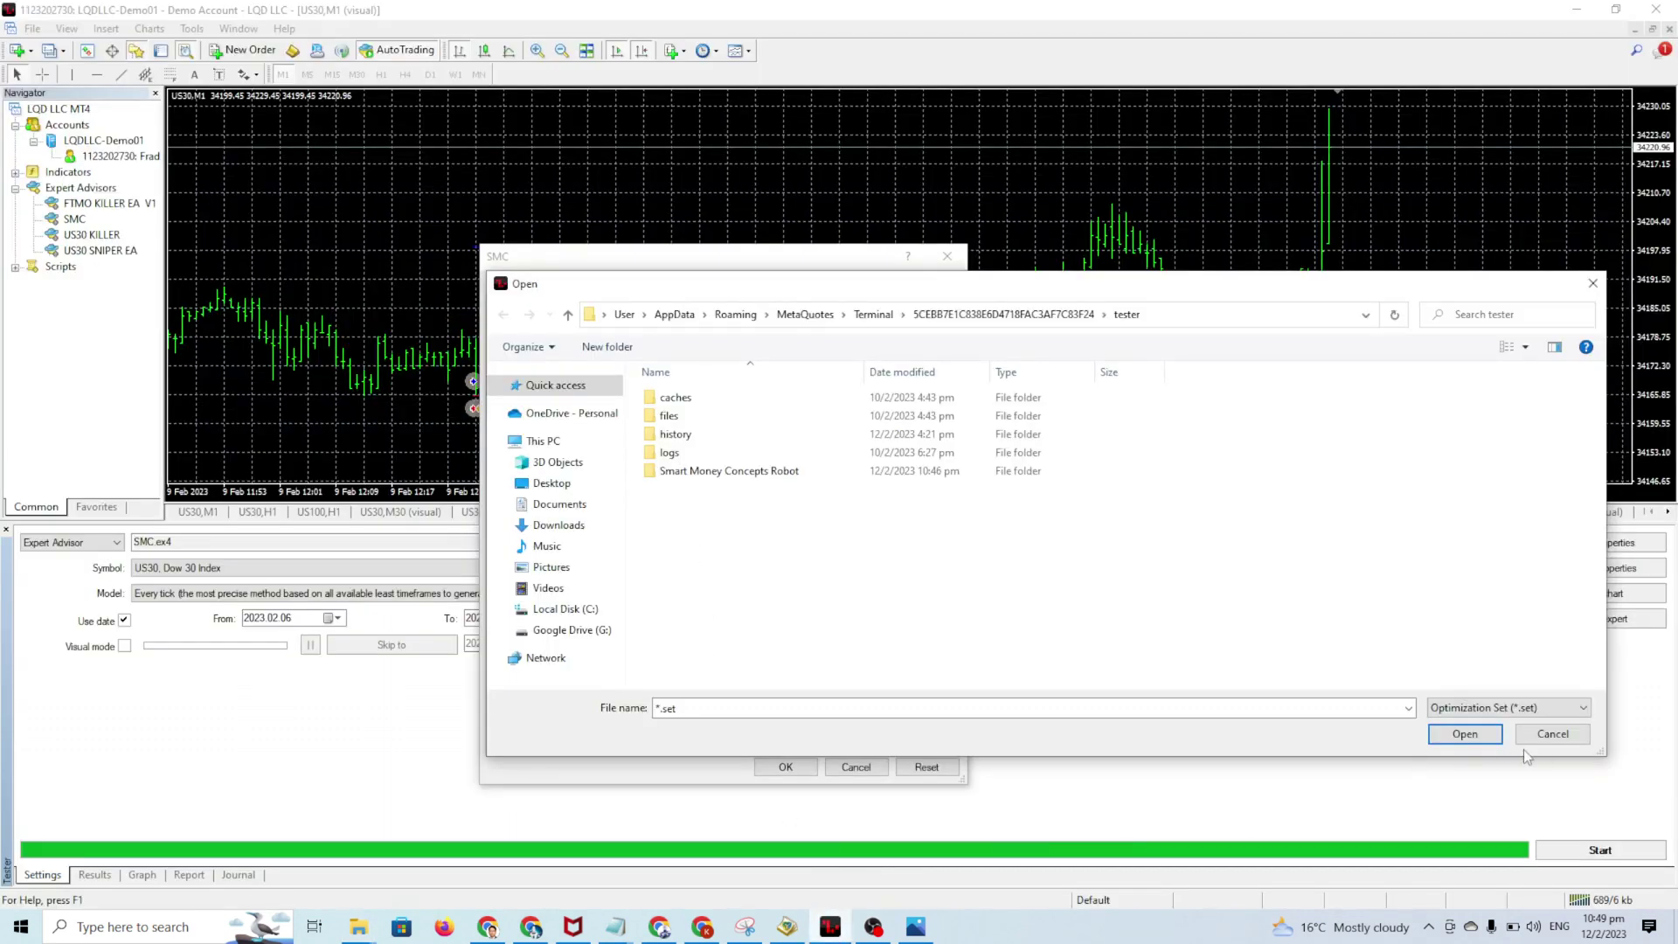
pyautogui.click(1556, 737)
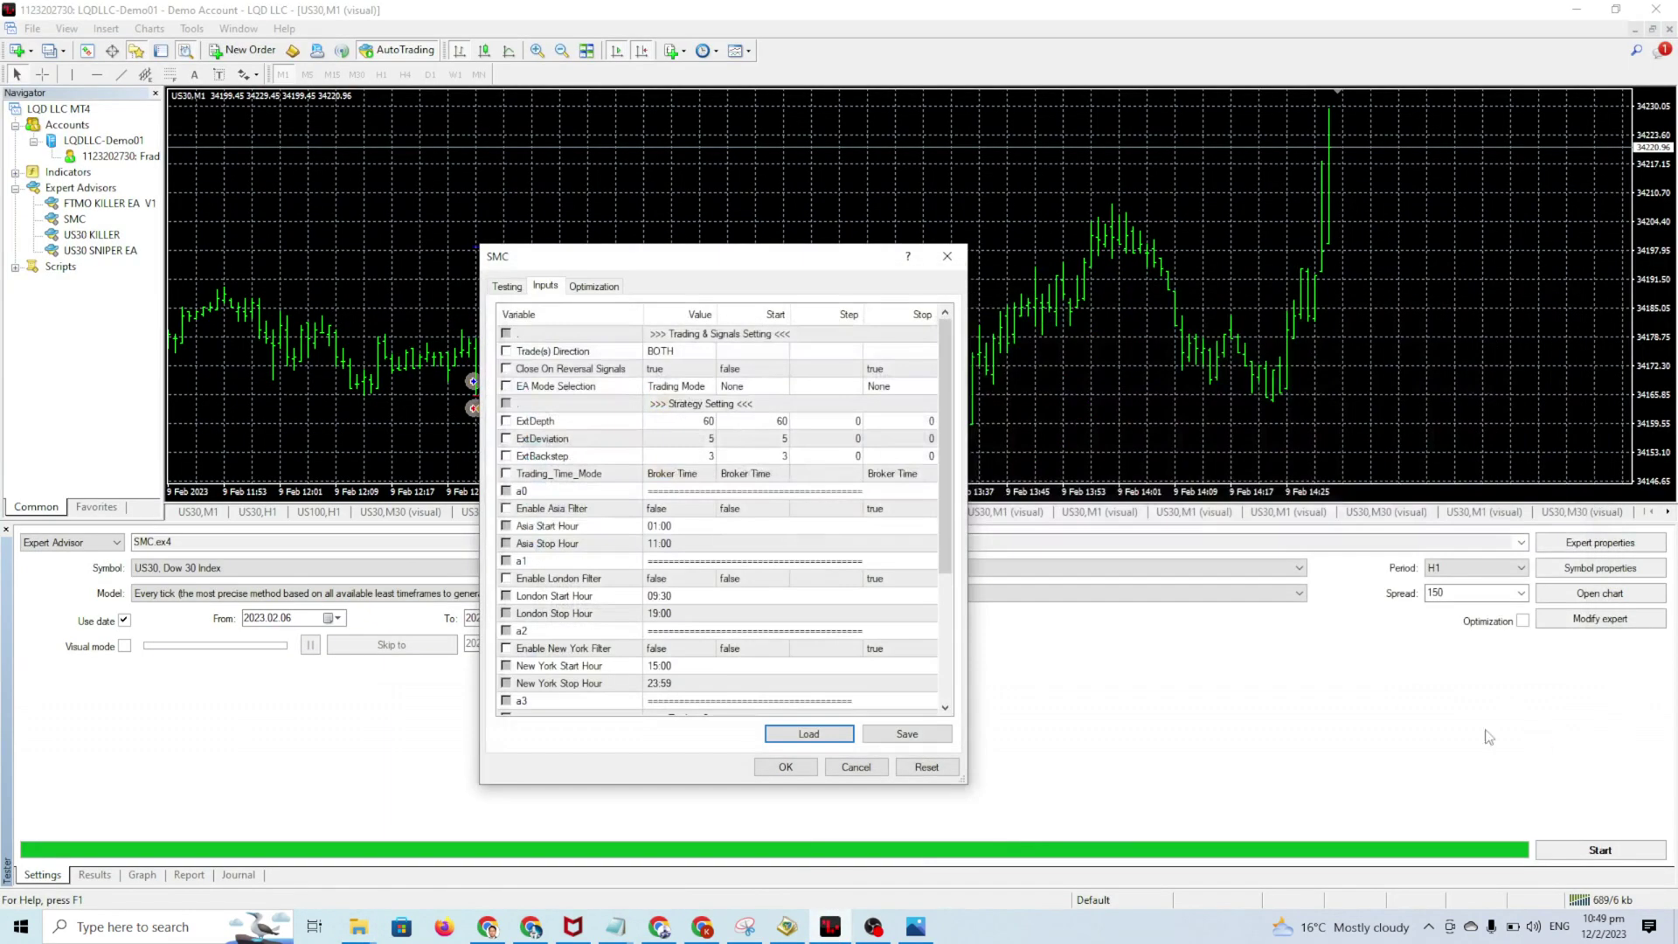
pyautogui.click(870, 768)
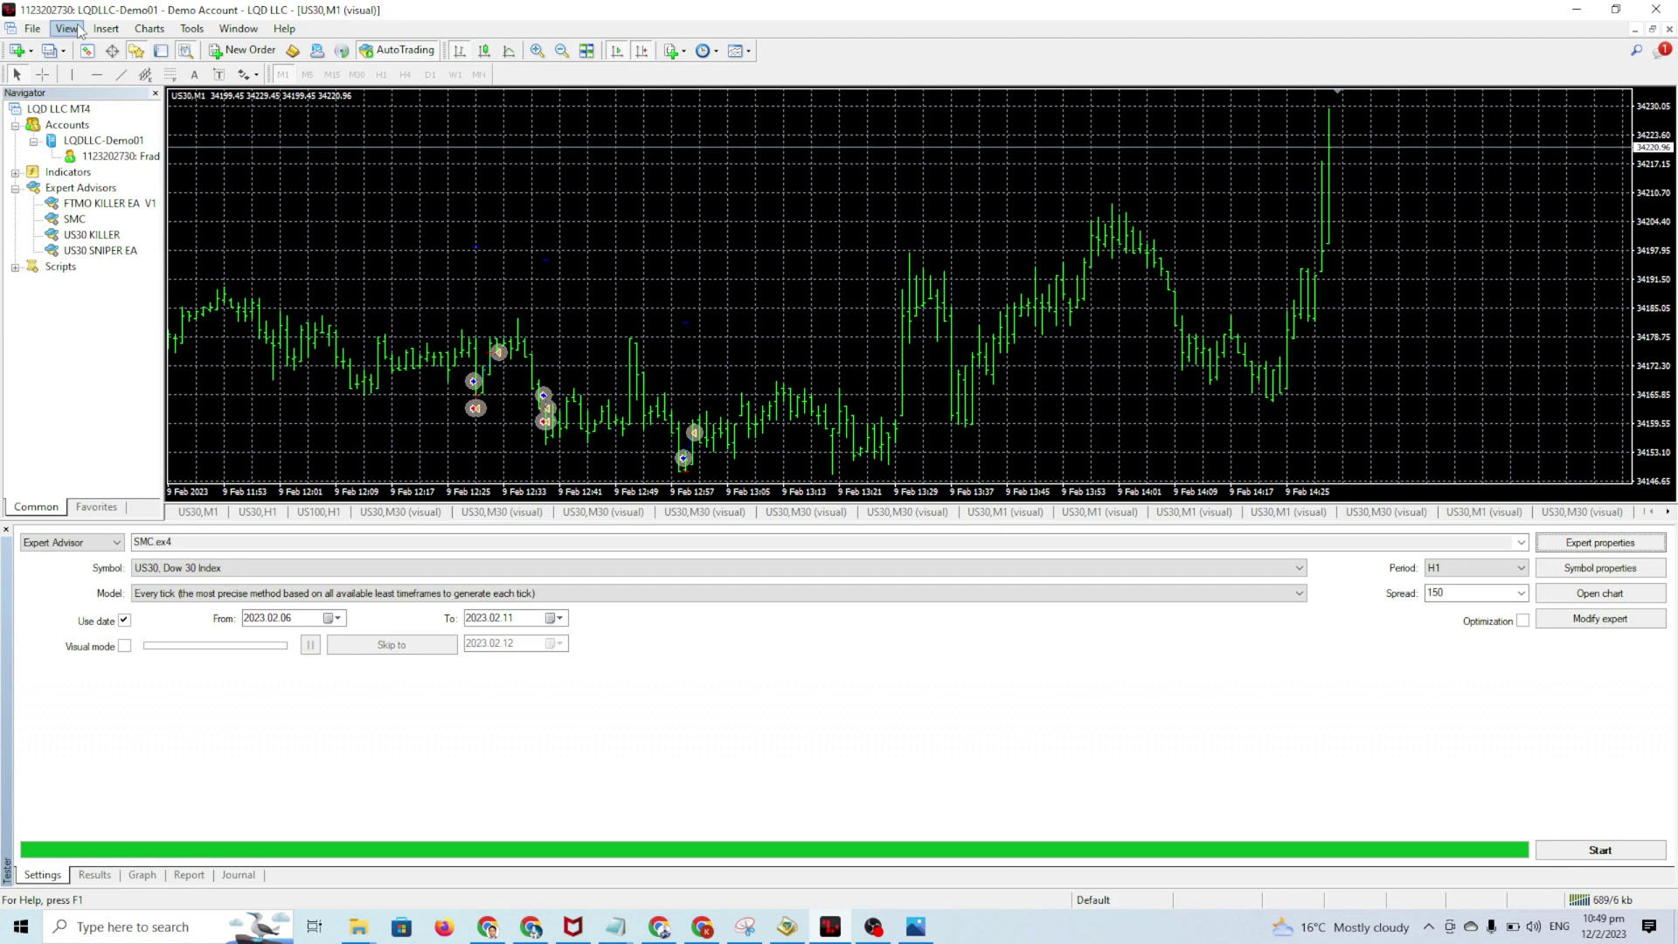
# - Check the terminal version in Help > About, close it, and open the File menu
pyautogui.click(287, 31)
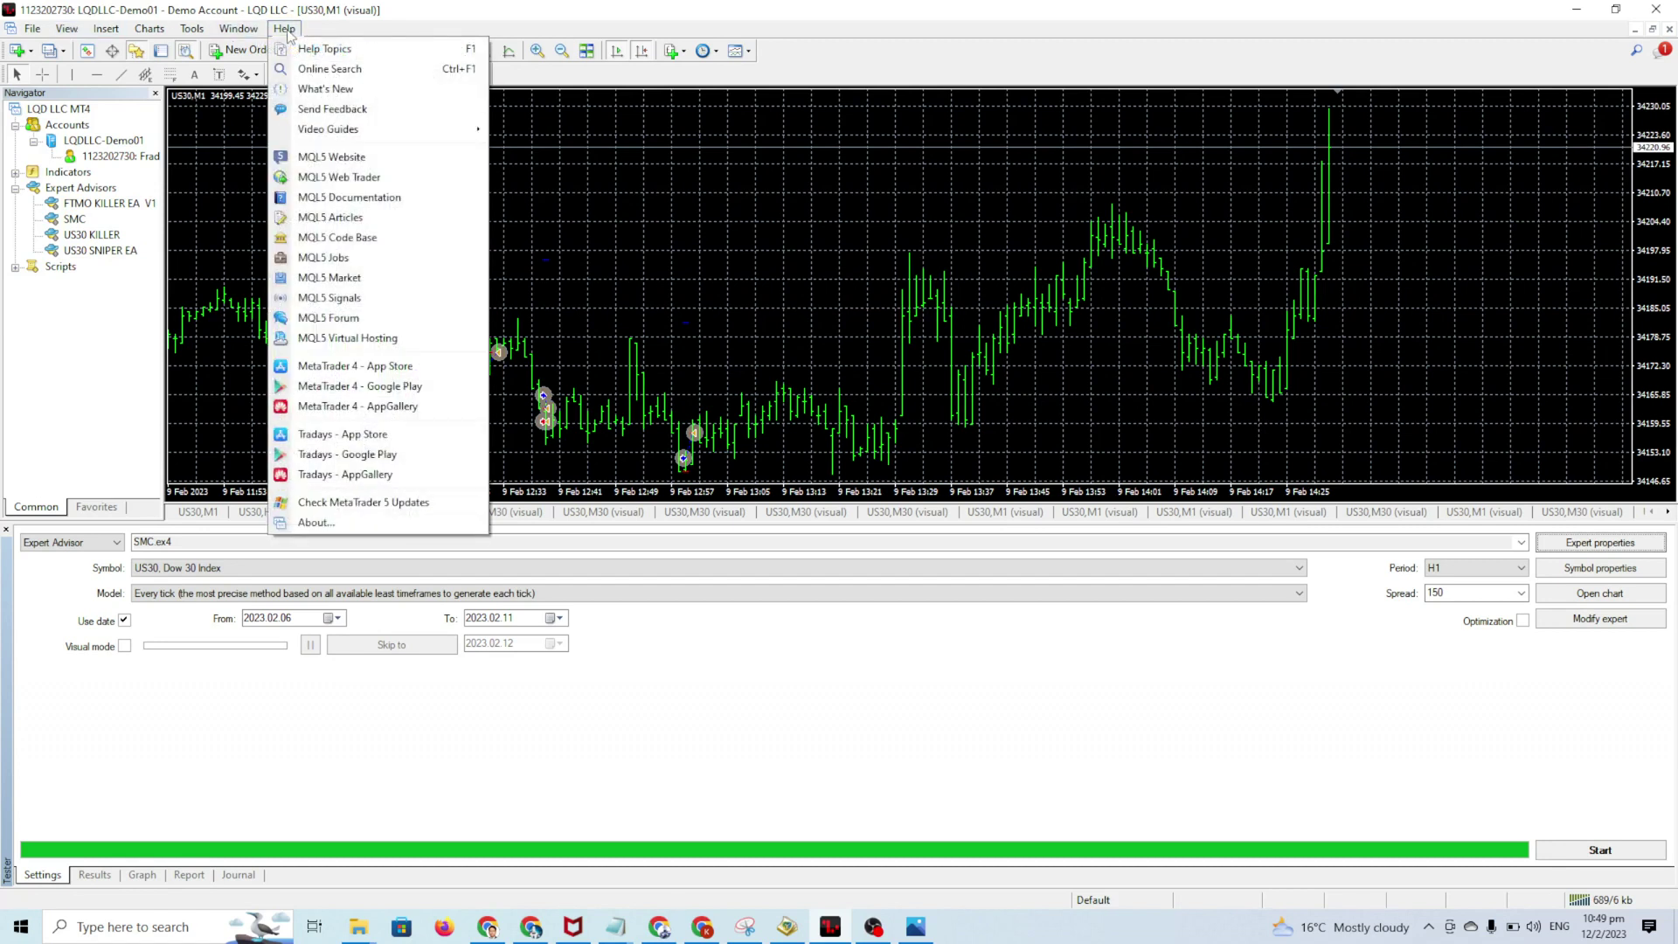
pyautogui.click(331, 523)
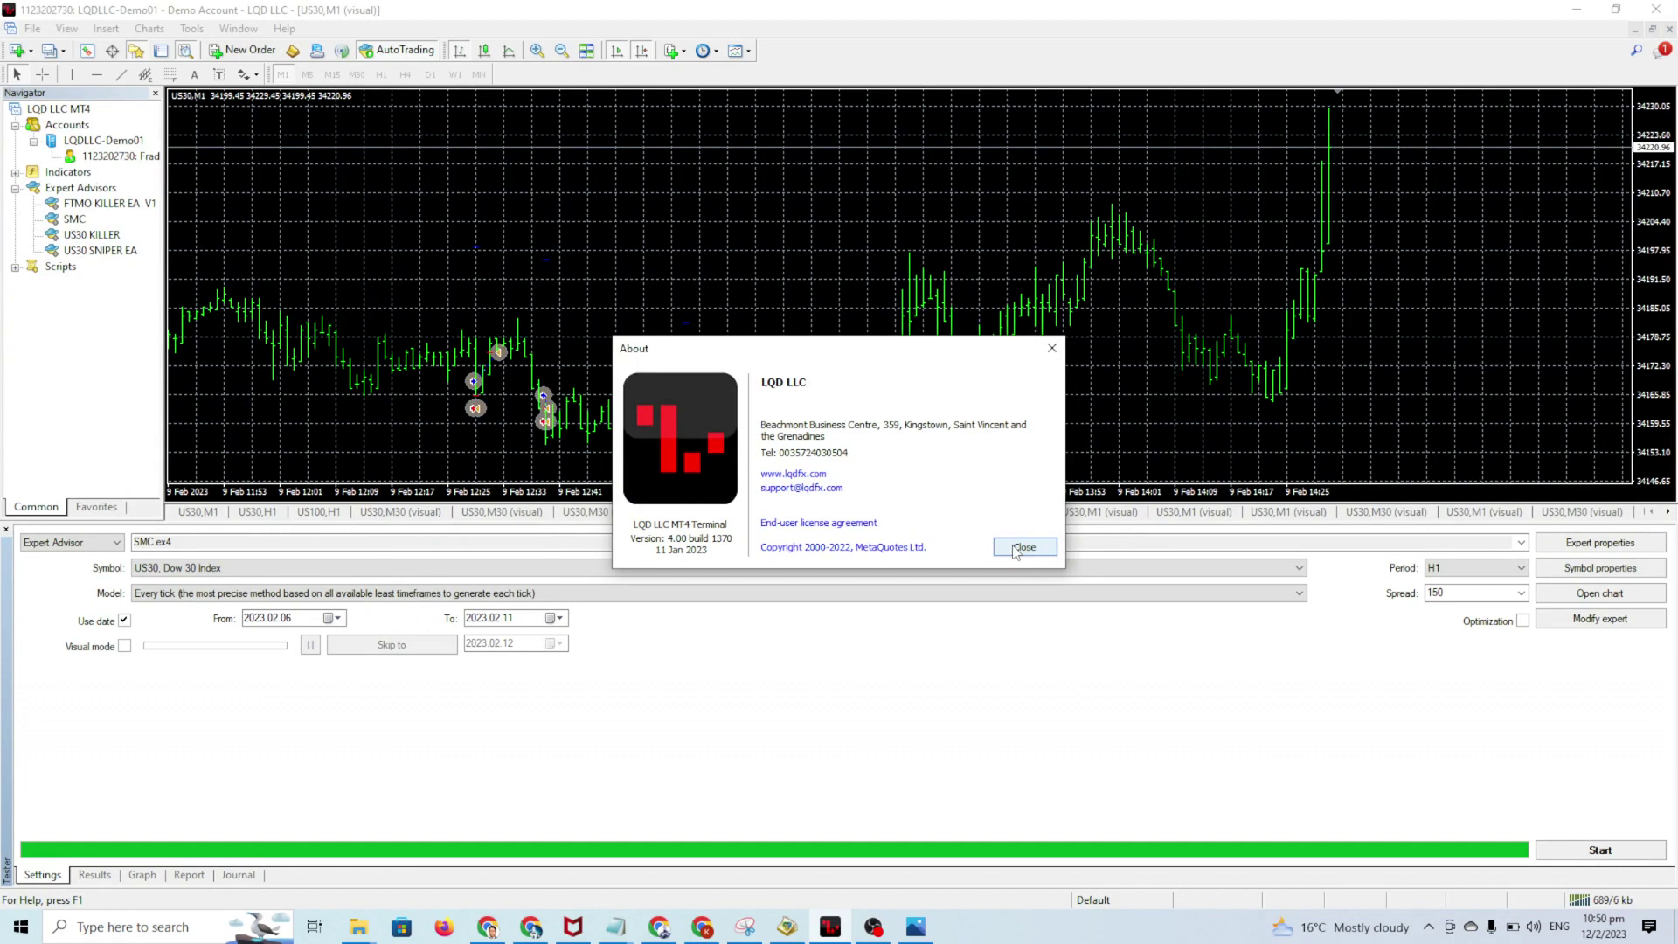
pyautogui.click(1015, 549)
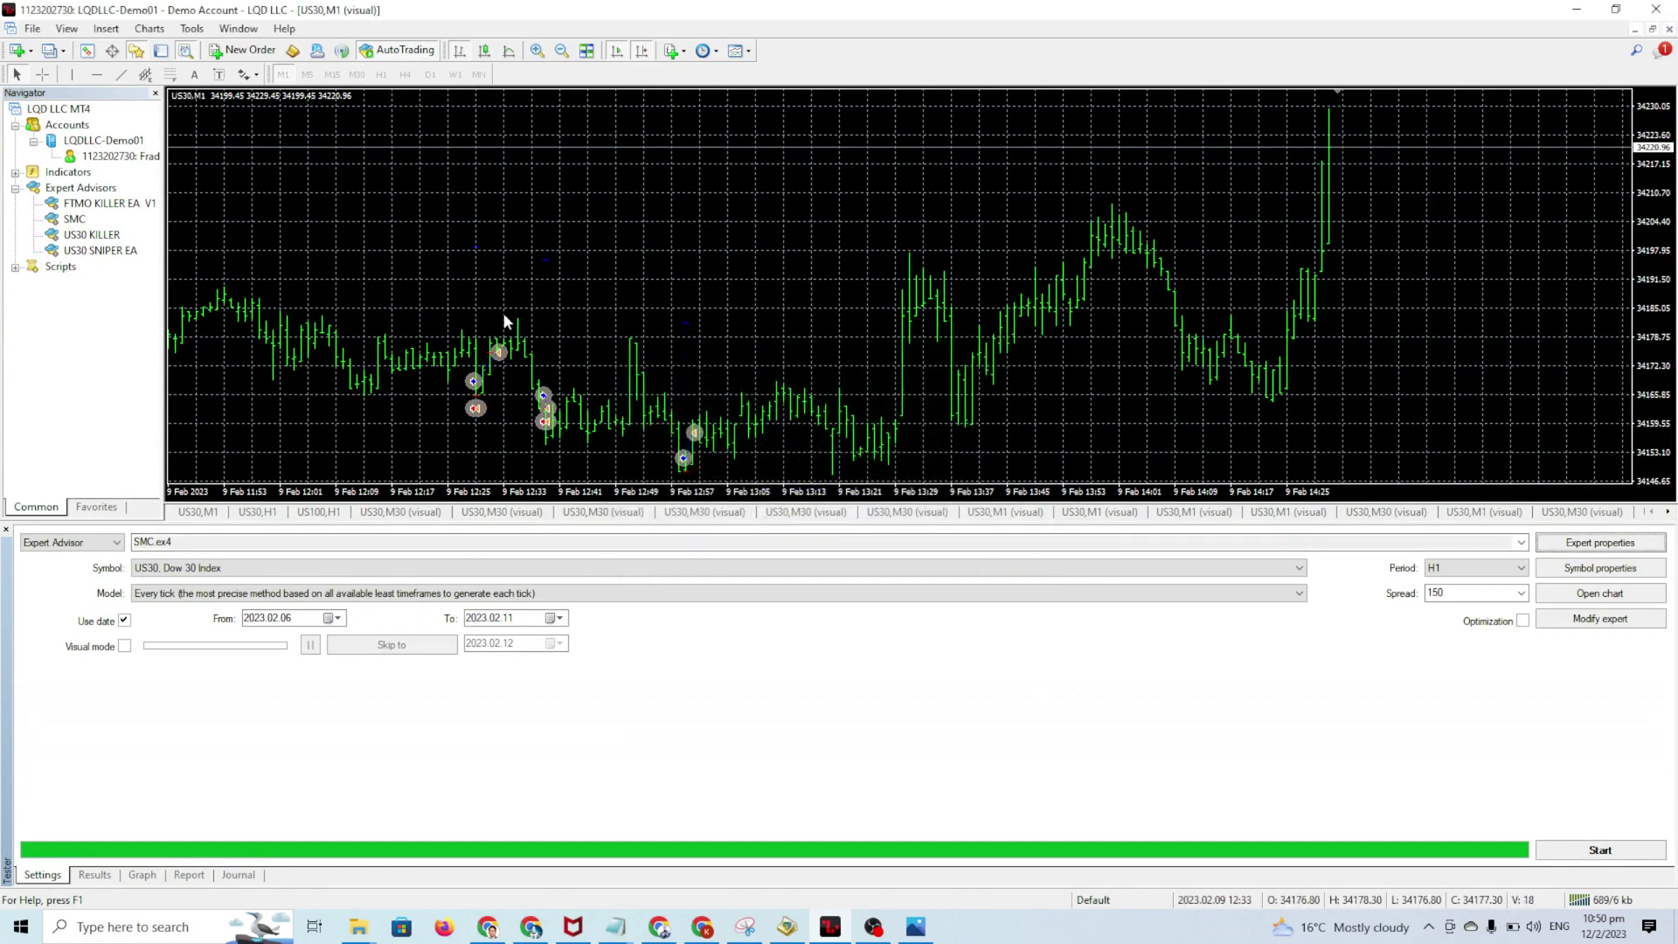
pyautogui.click(32, 28)
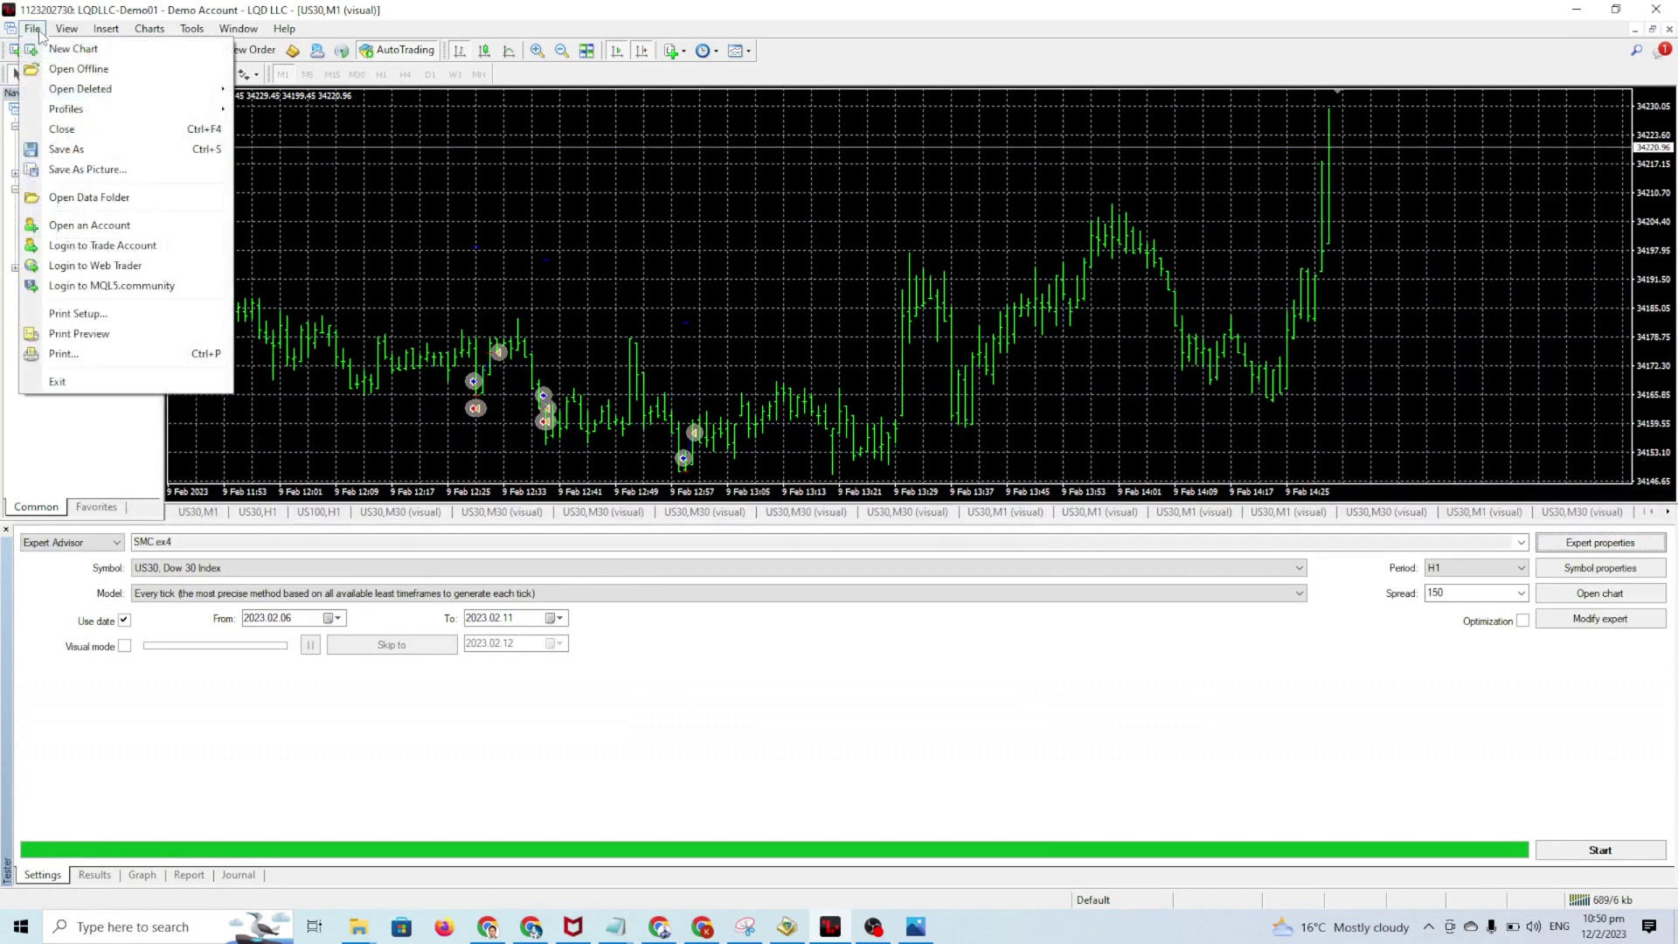
# - Open the MT4 data folder maximized and look inside its templates folder
pyautogui.click(91, 199)
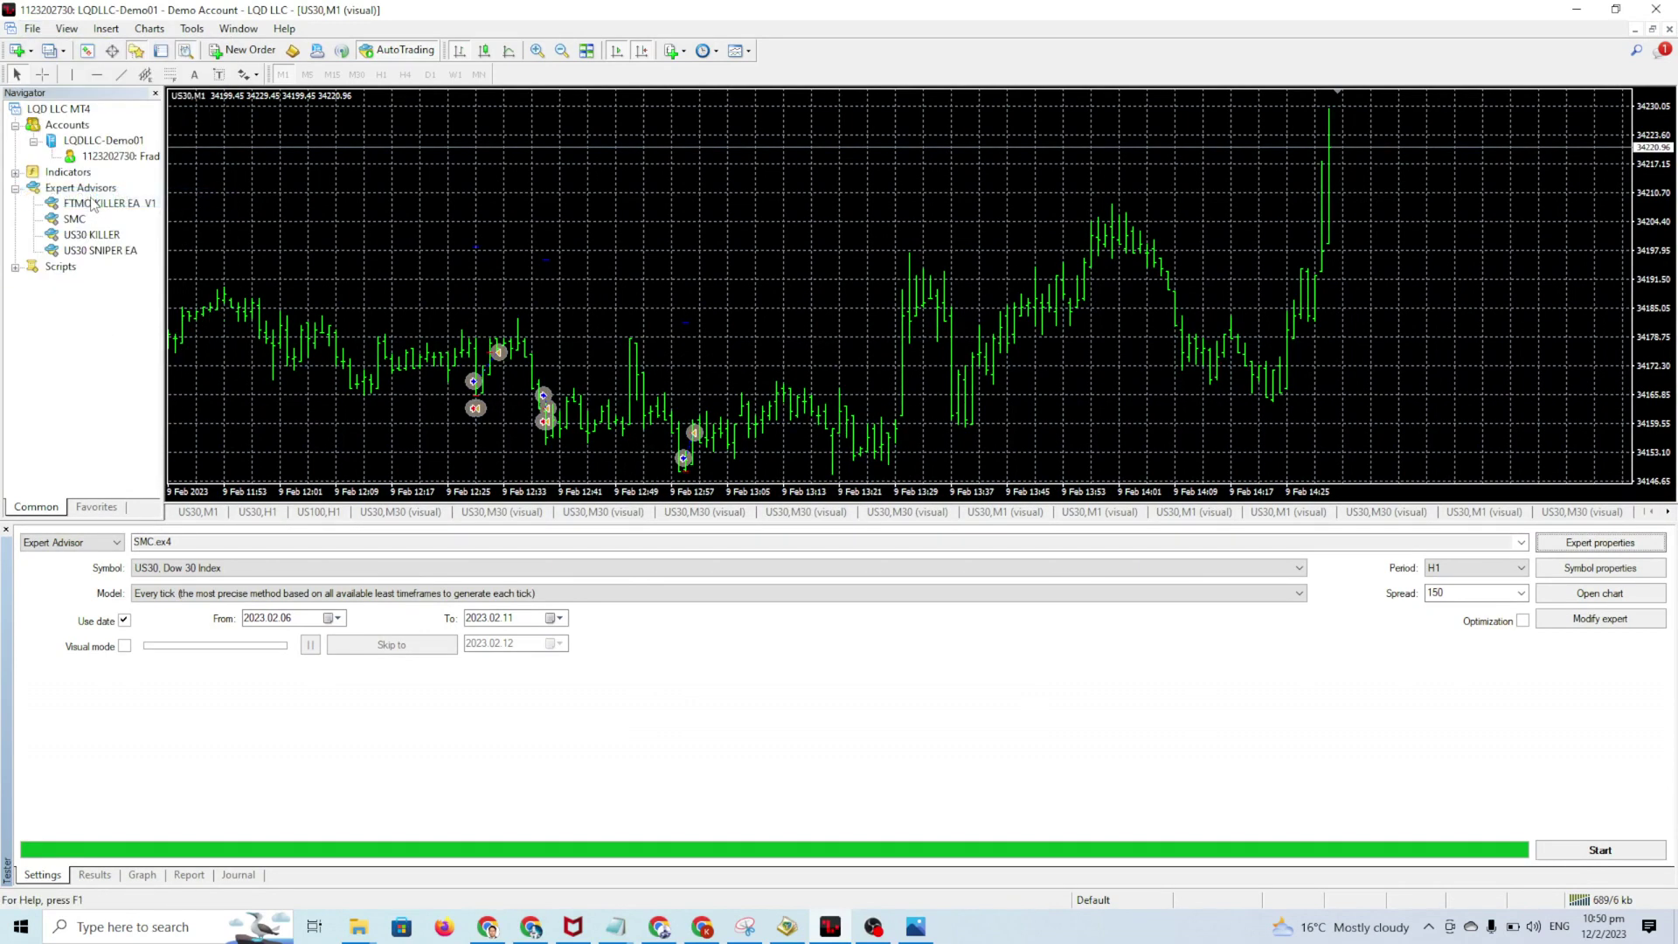
pyautogui.hotkey('ctrl', 'shift', 'd')
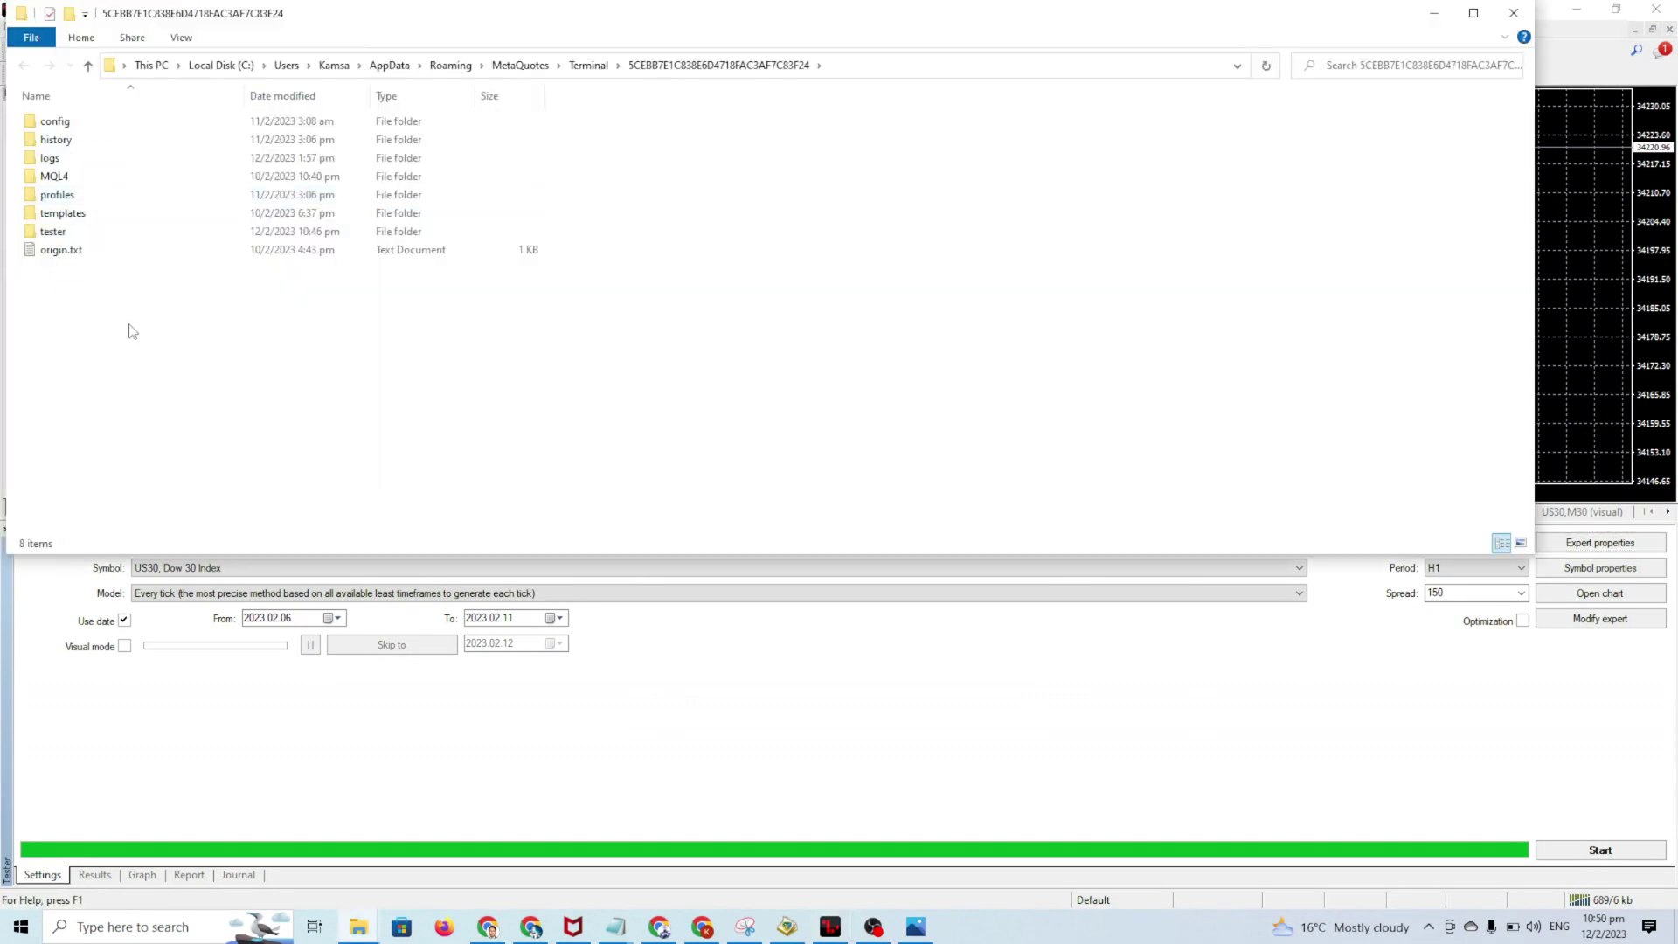
pyautogui.doubleClick(773, 26)
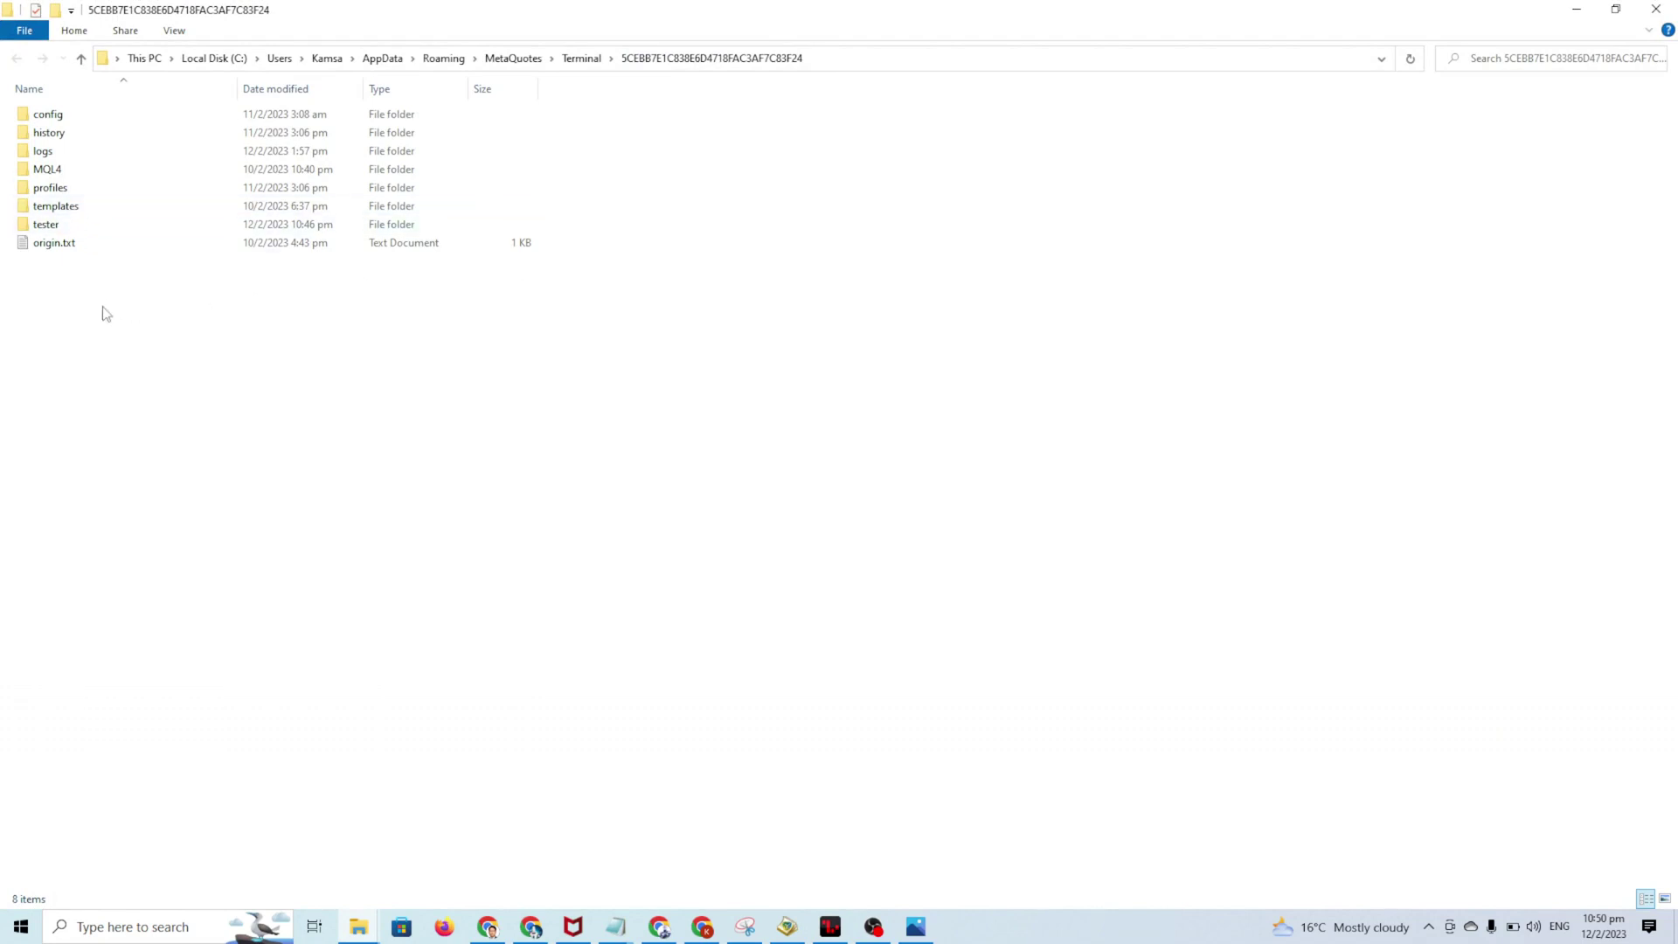
pyautogui.doubleClick(70, 208)
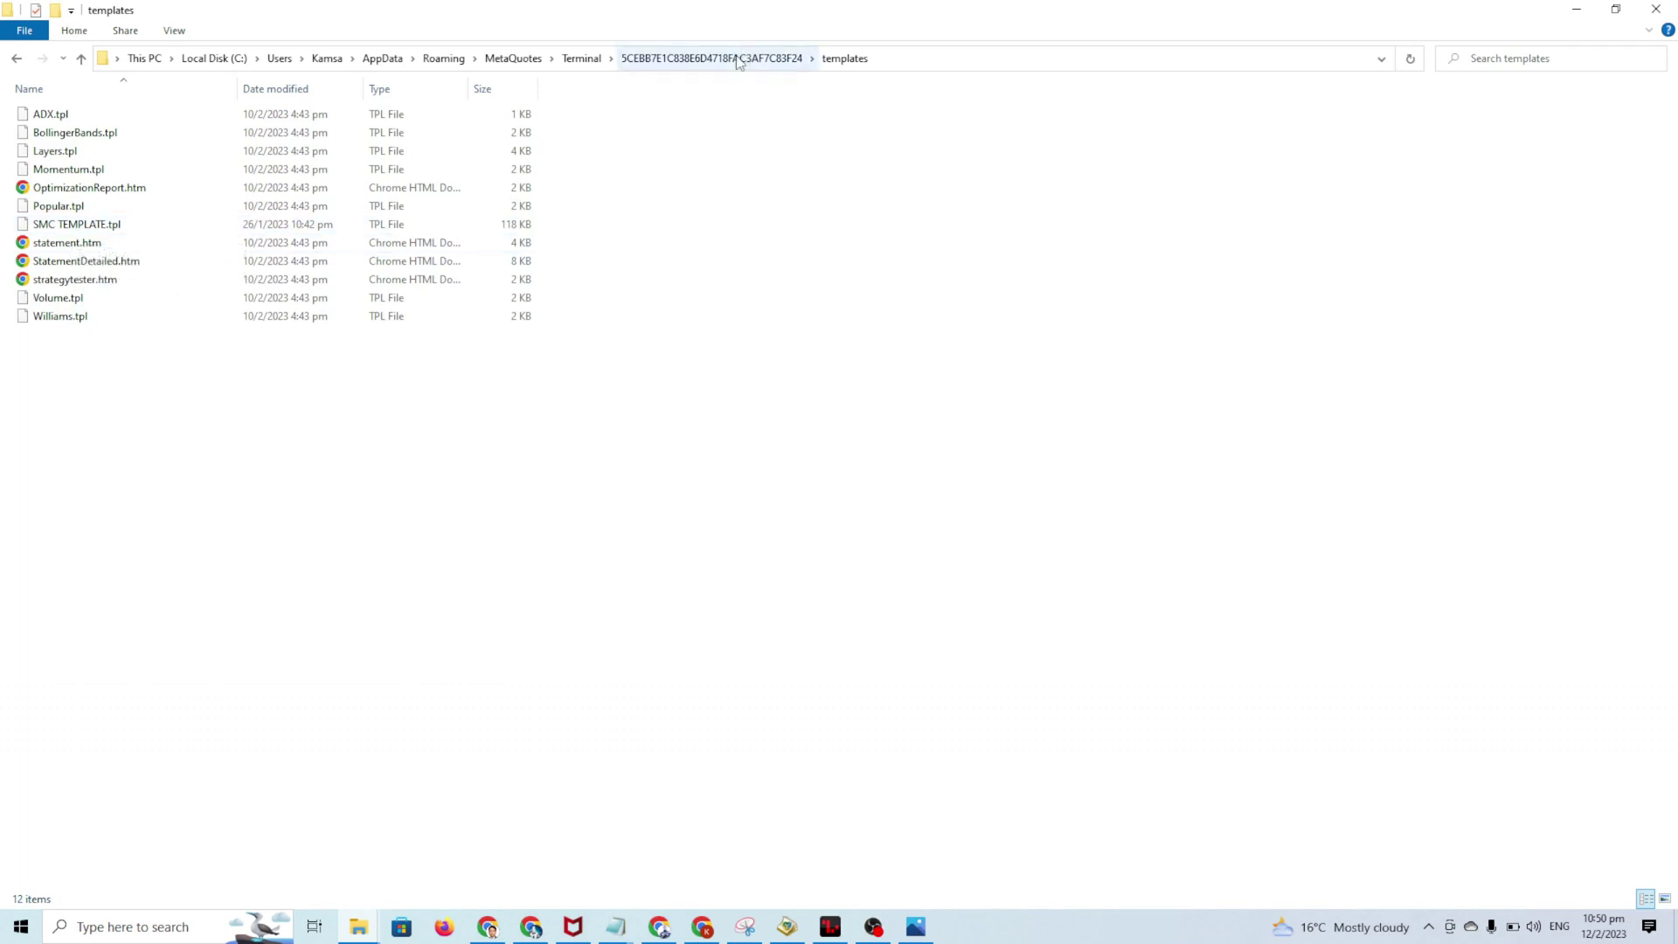
pyautogui.click(18, 58)
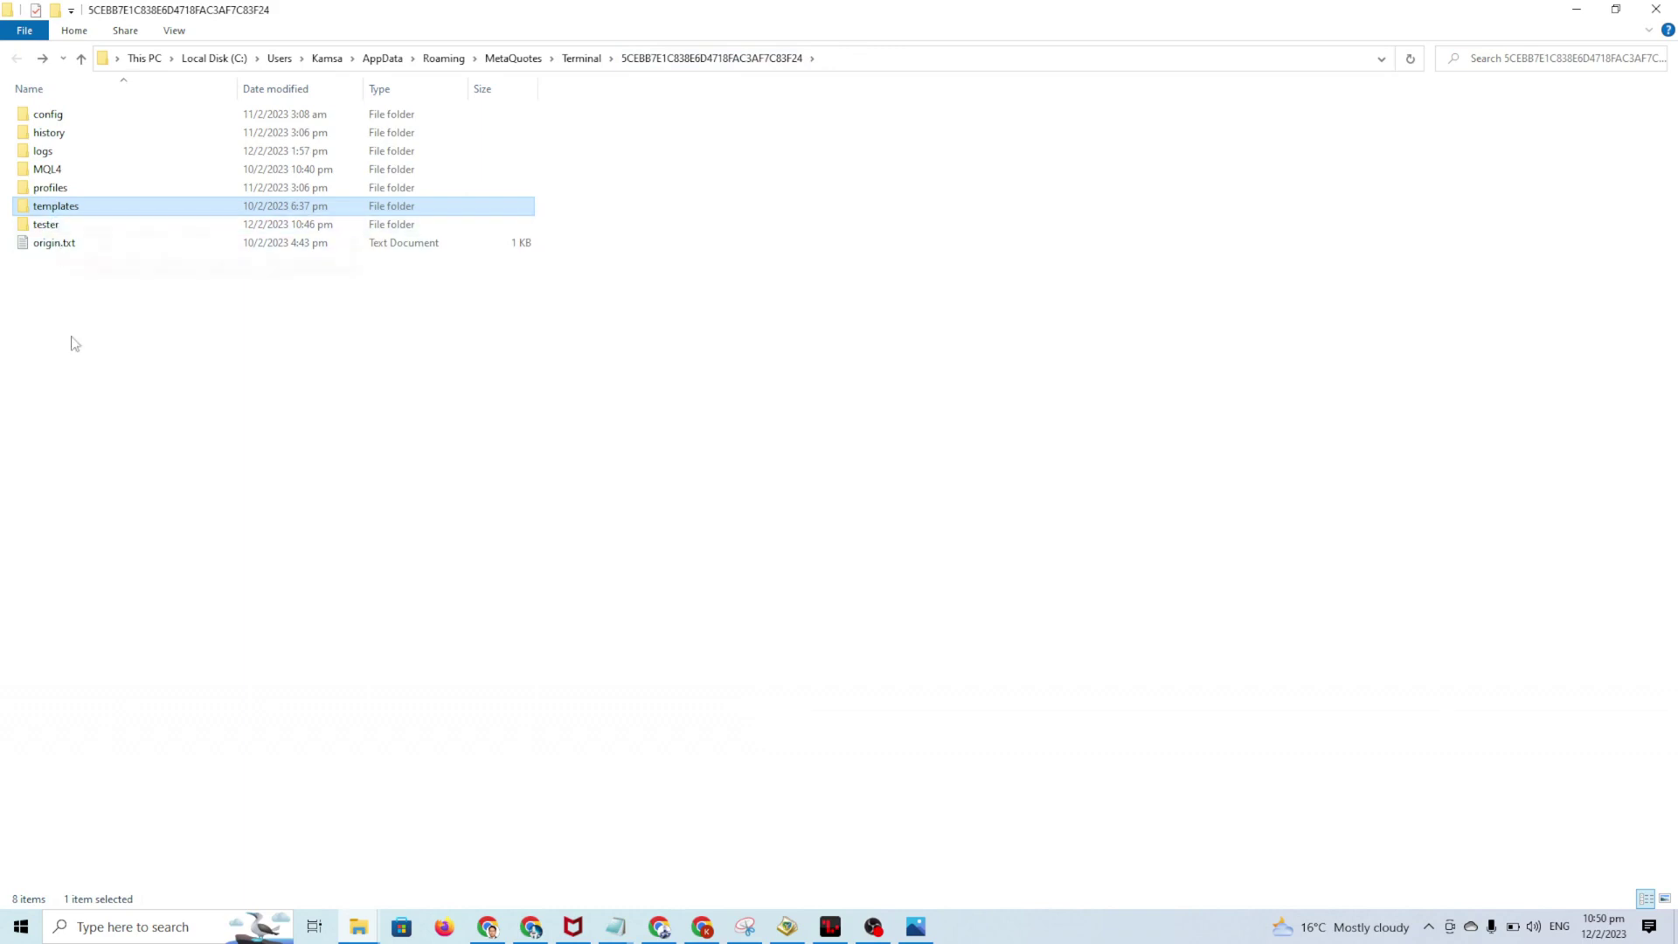
# - In the Smart Money Concepts Robot window, inspect the Template folder and return
pyautogui.moveTo(358, 927)
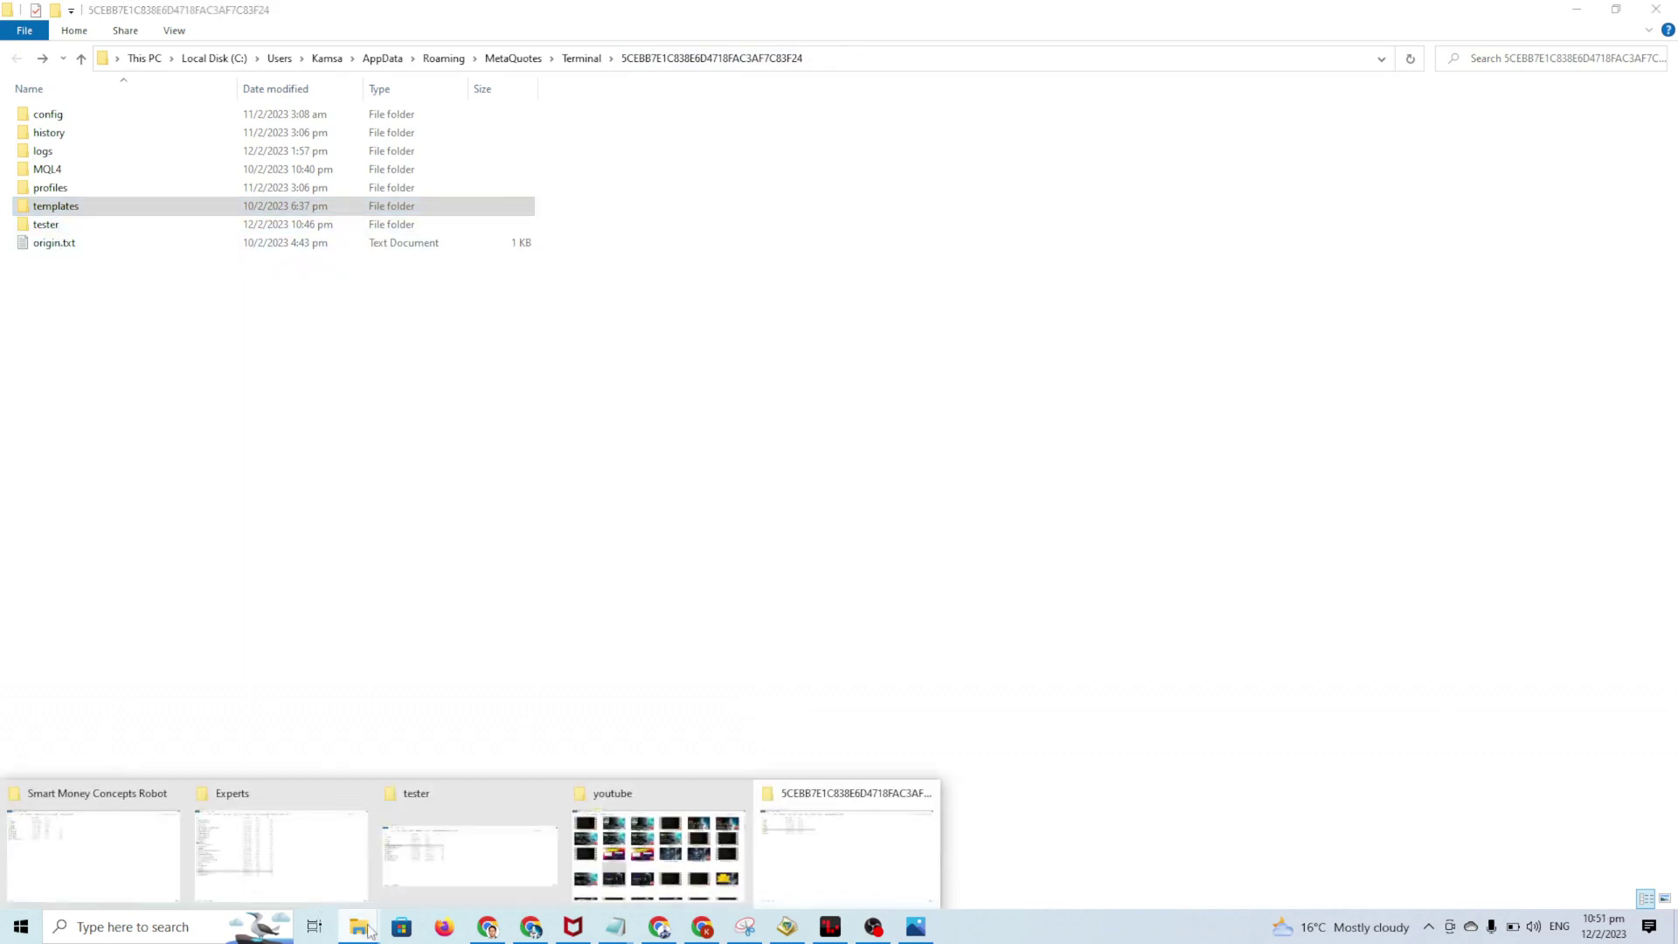
pyautogui.click(138, 865)
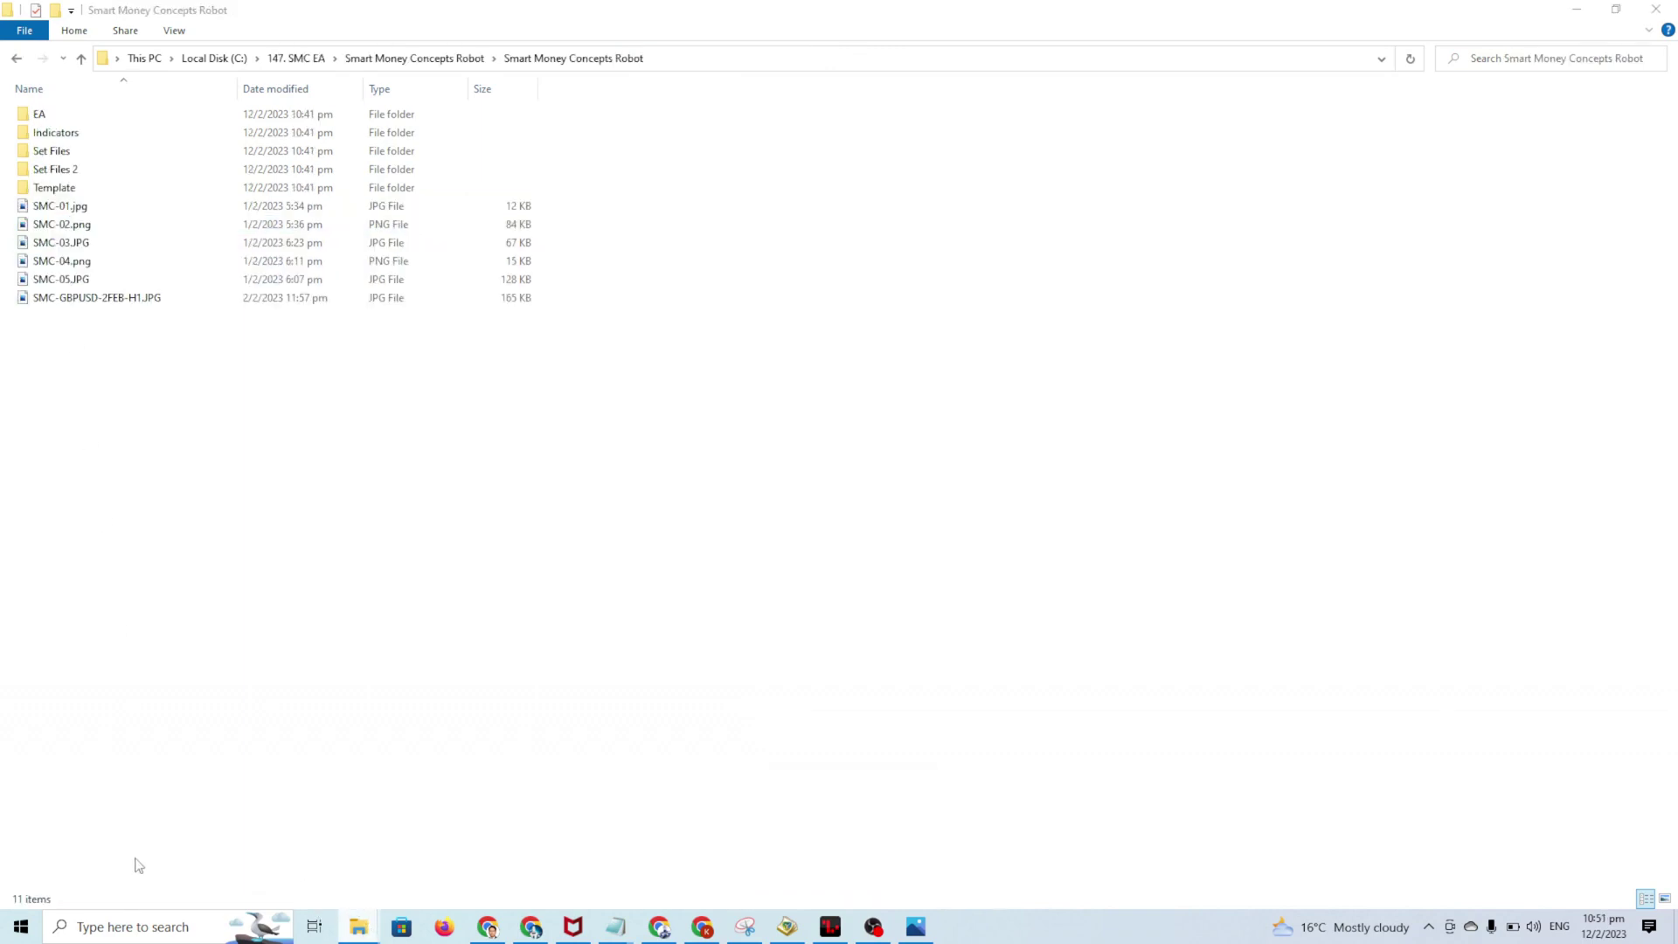
pyautogui.doubleClick(71, 189)
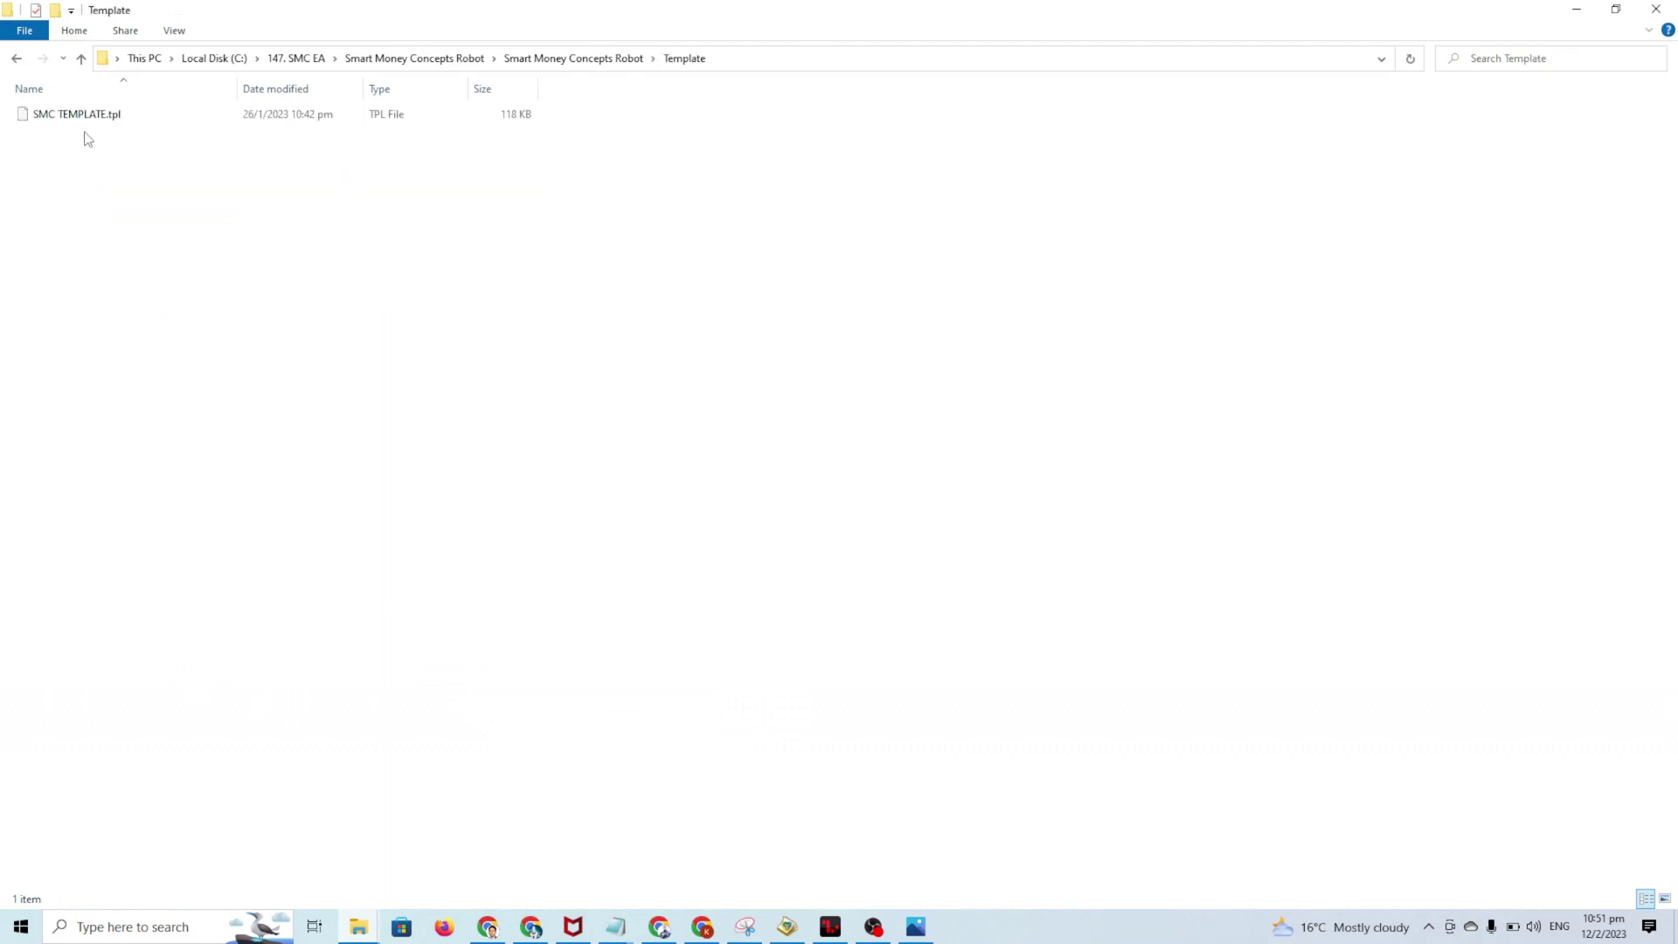
pyautogui.click(548, 61)
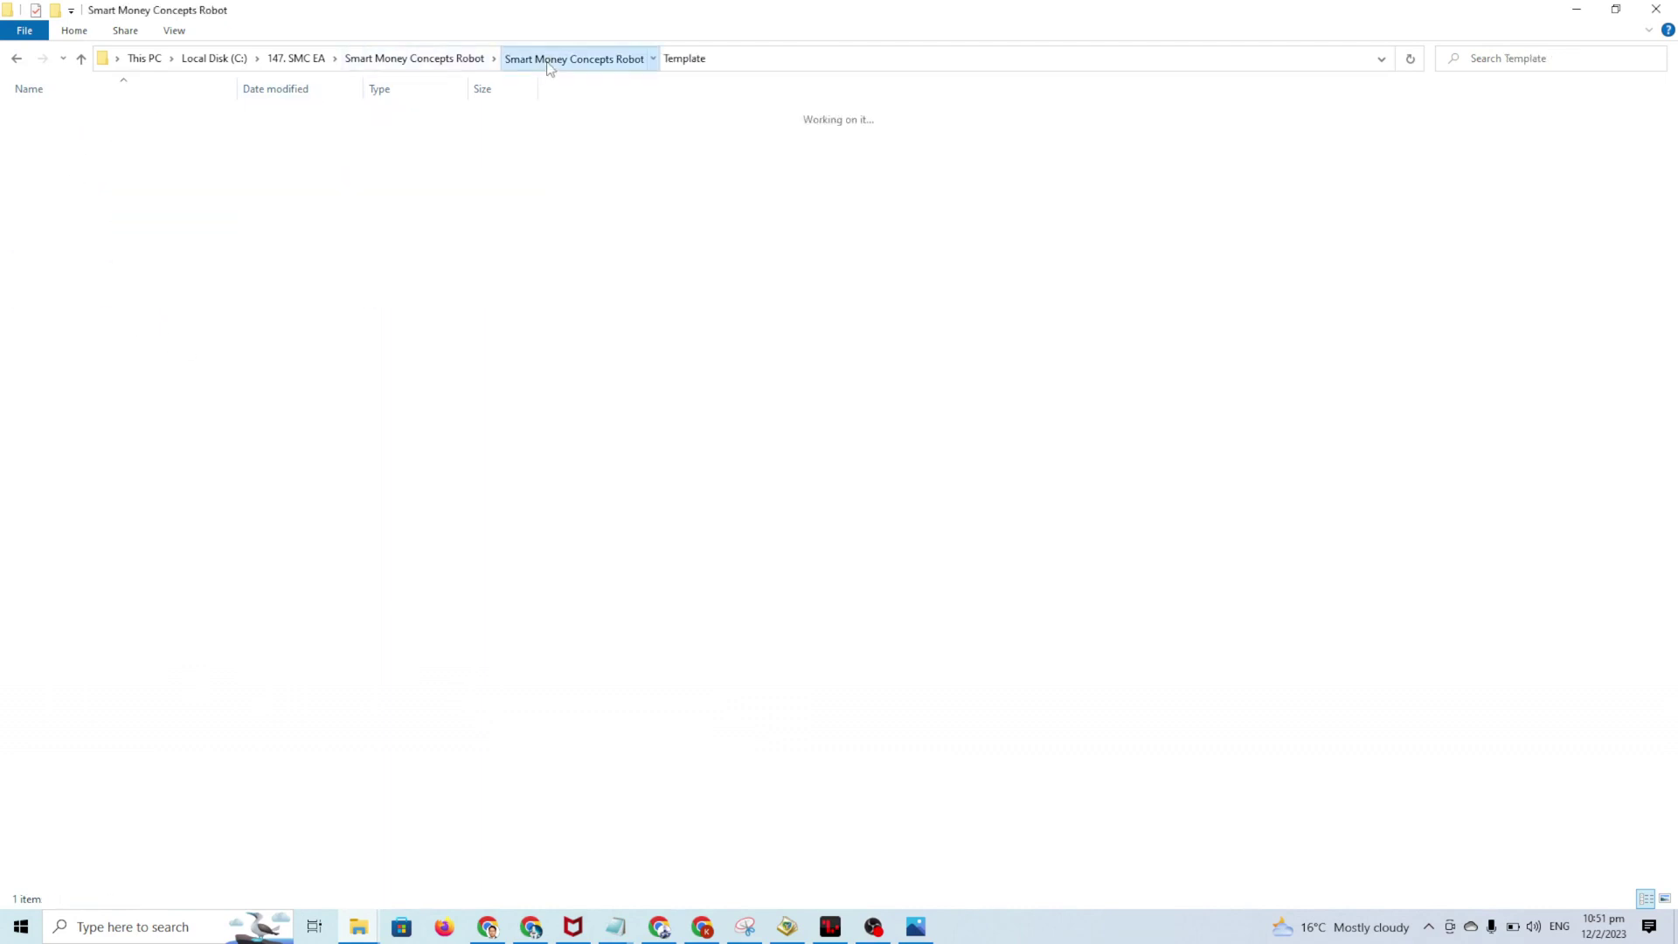
# - In the MT4 data folder, browse MQL4's Experts folder, then its Indicators folder
pyautogui.click(357, 925)
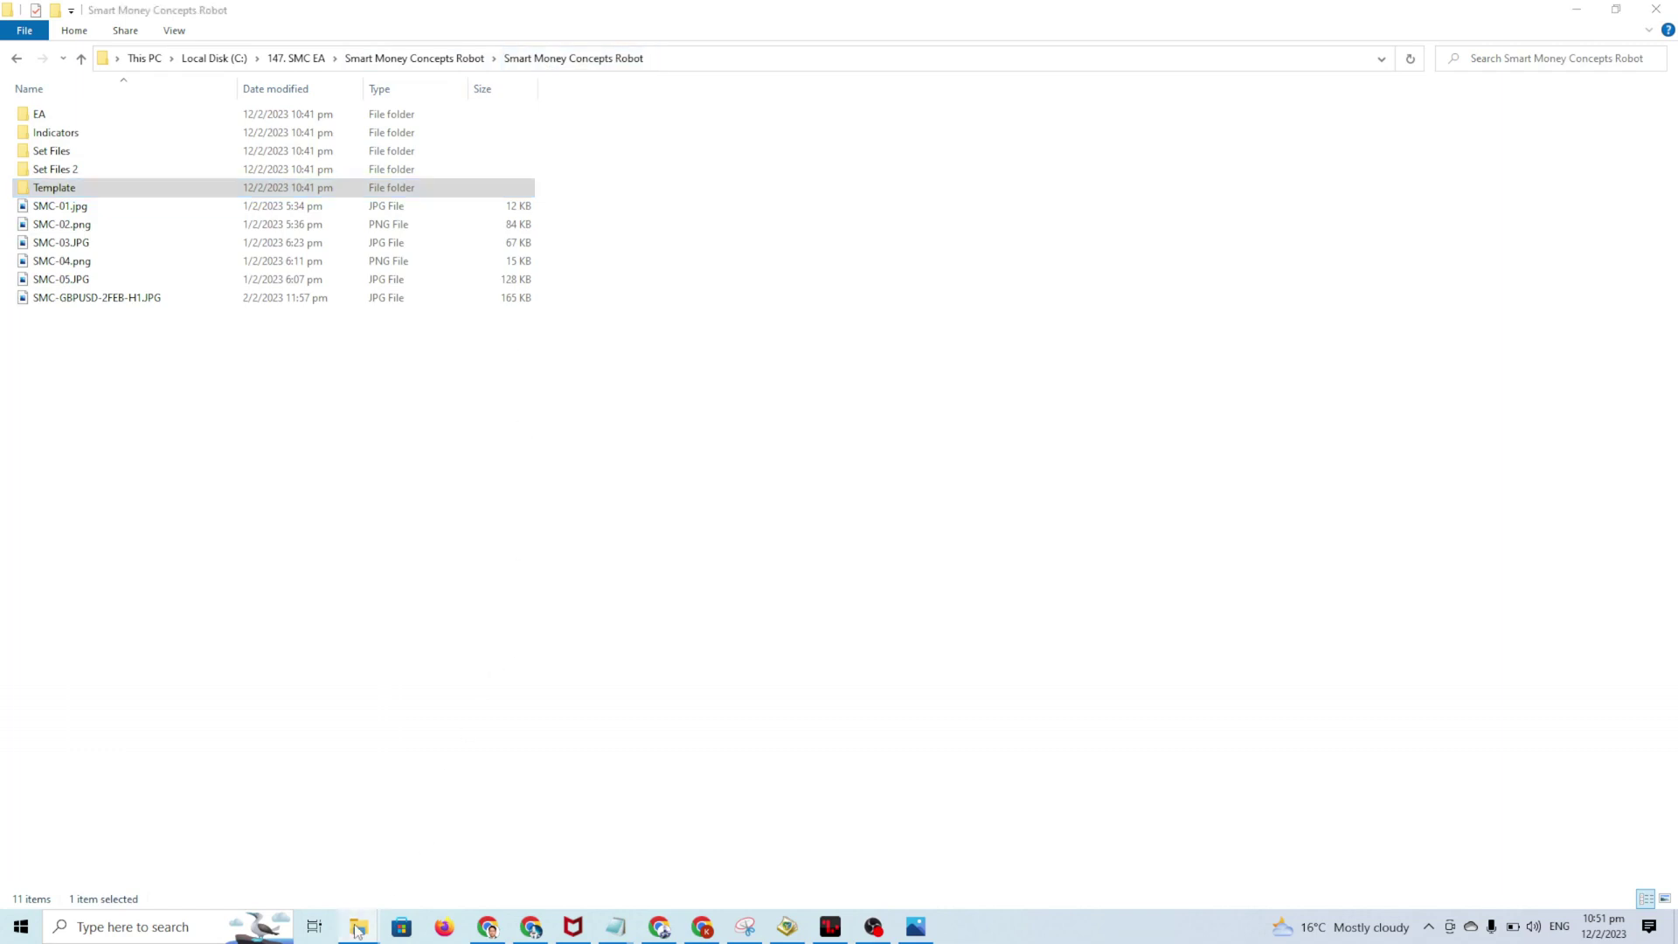
pyautogui.click(838, 830)
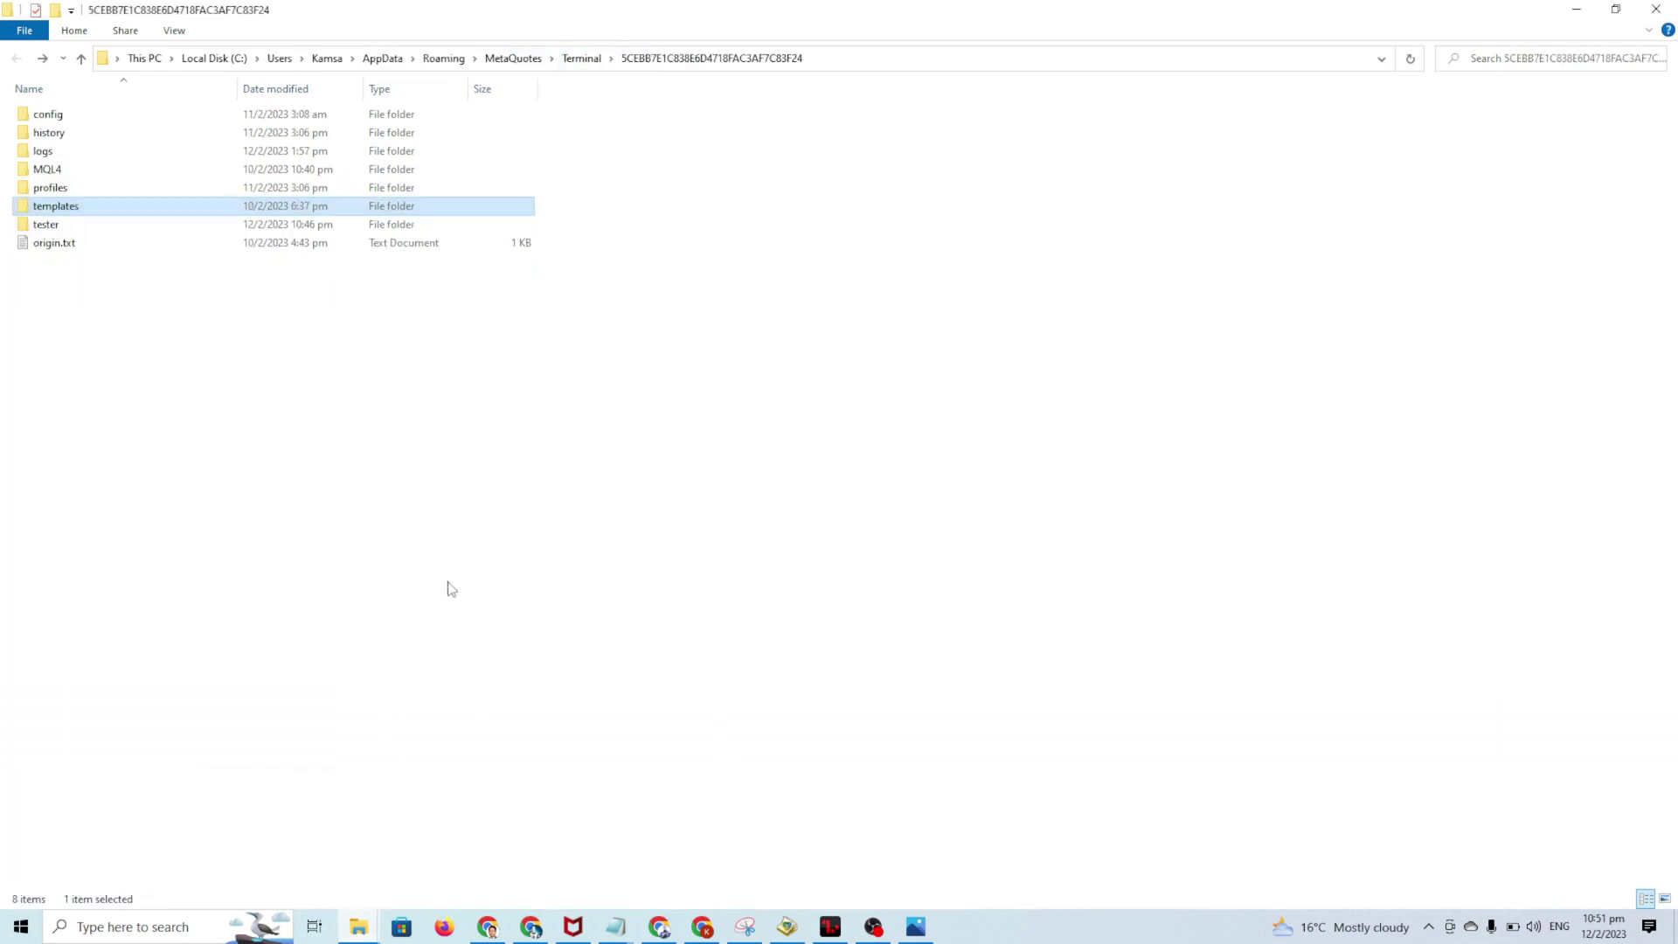
pyautogui.click(138, 495)
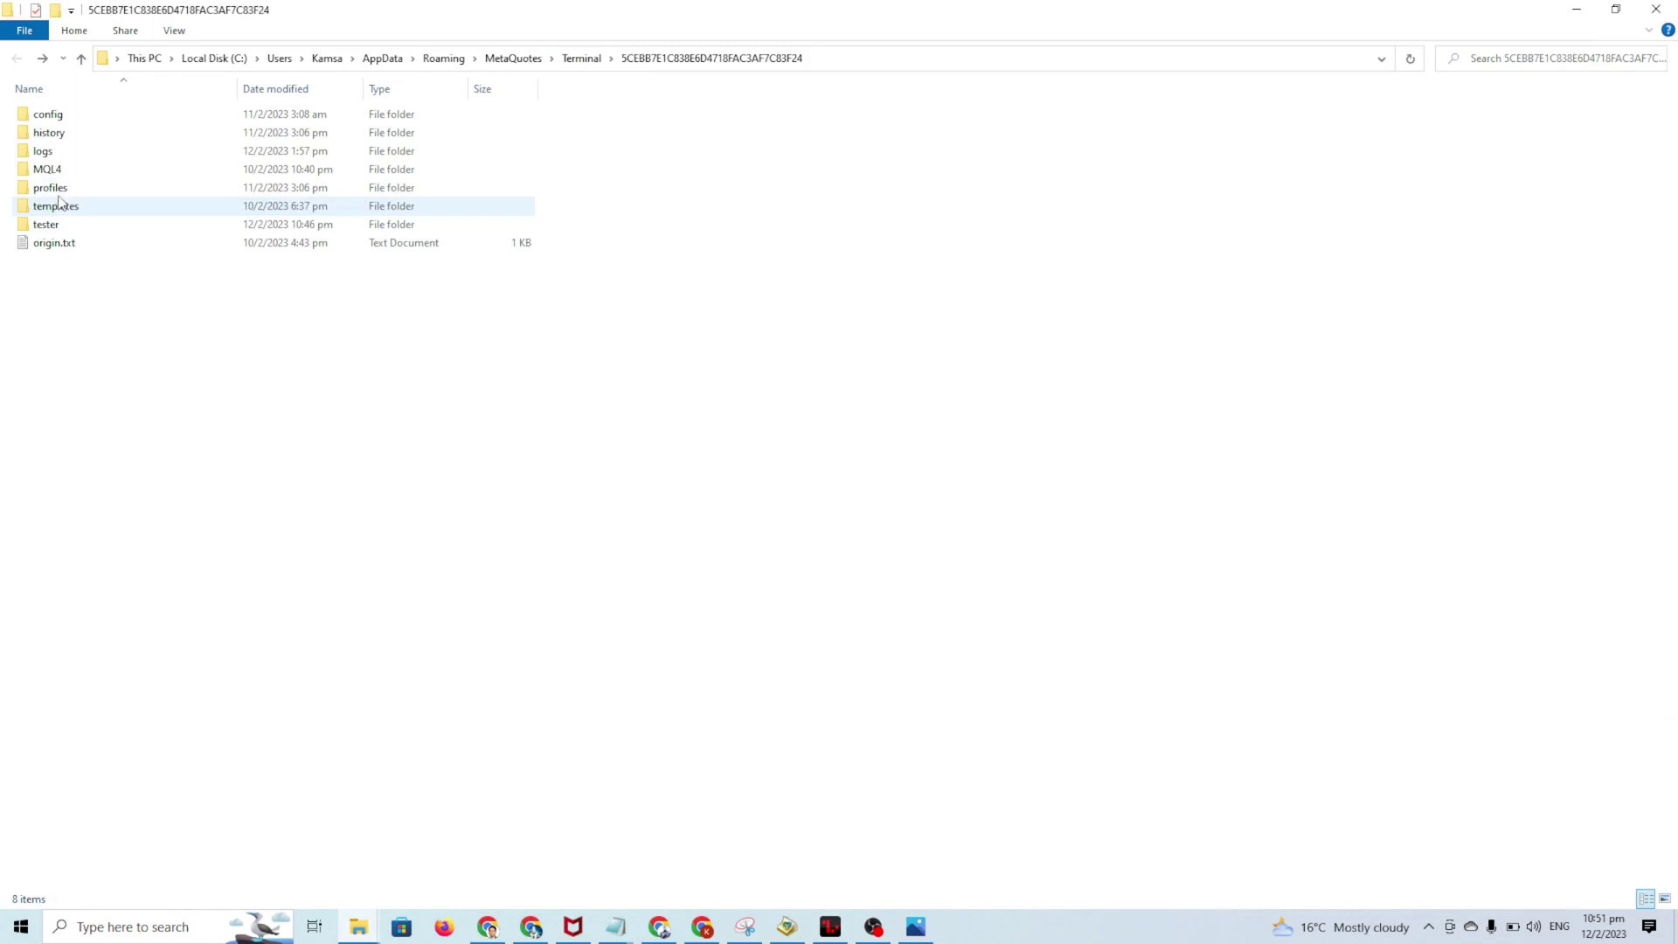
pyautogui.doubleClick(44, 171)
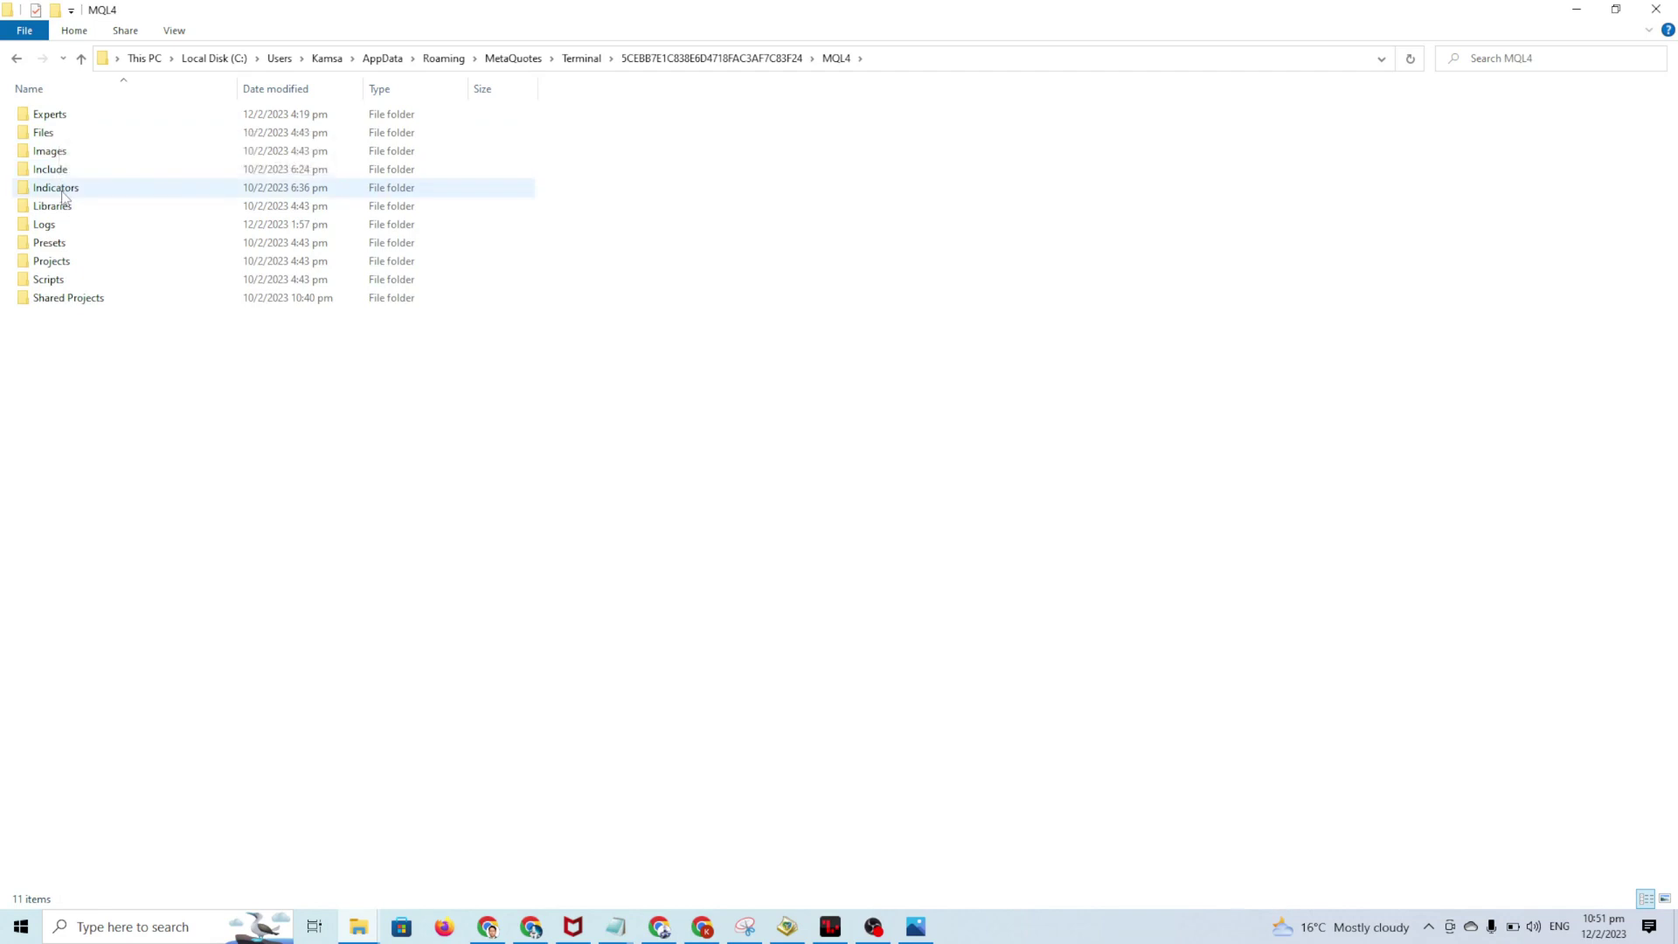
pyautogui.doubleClick(62, 123)
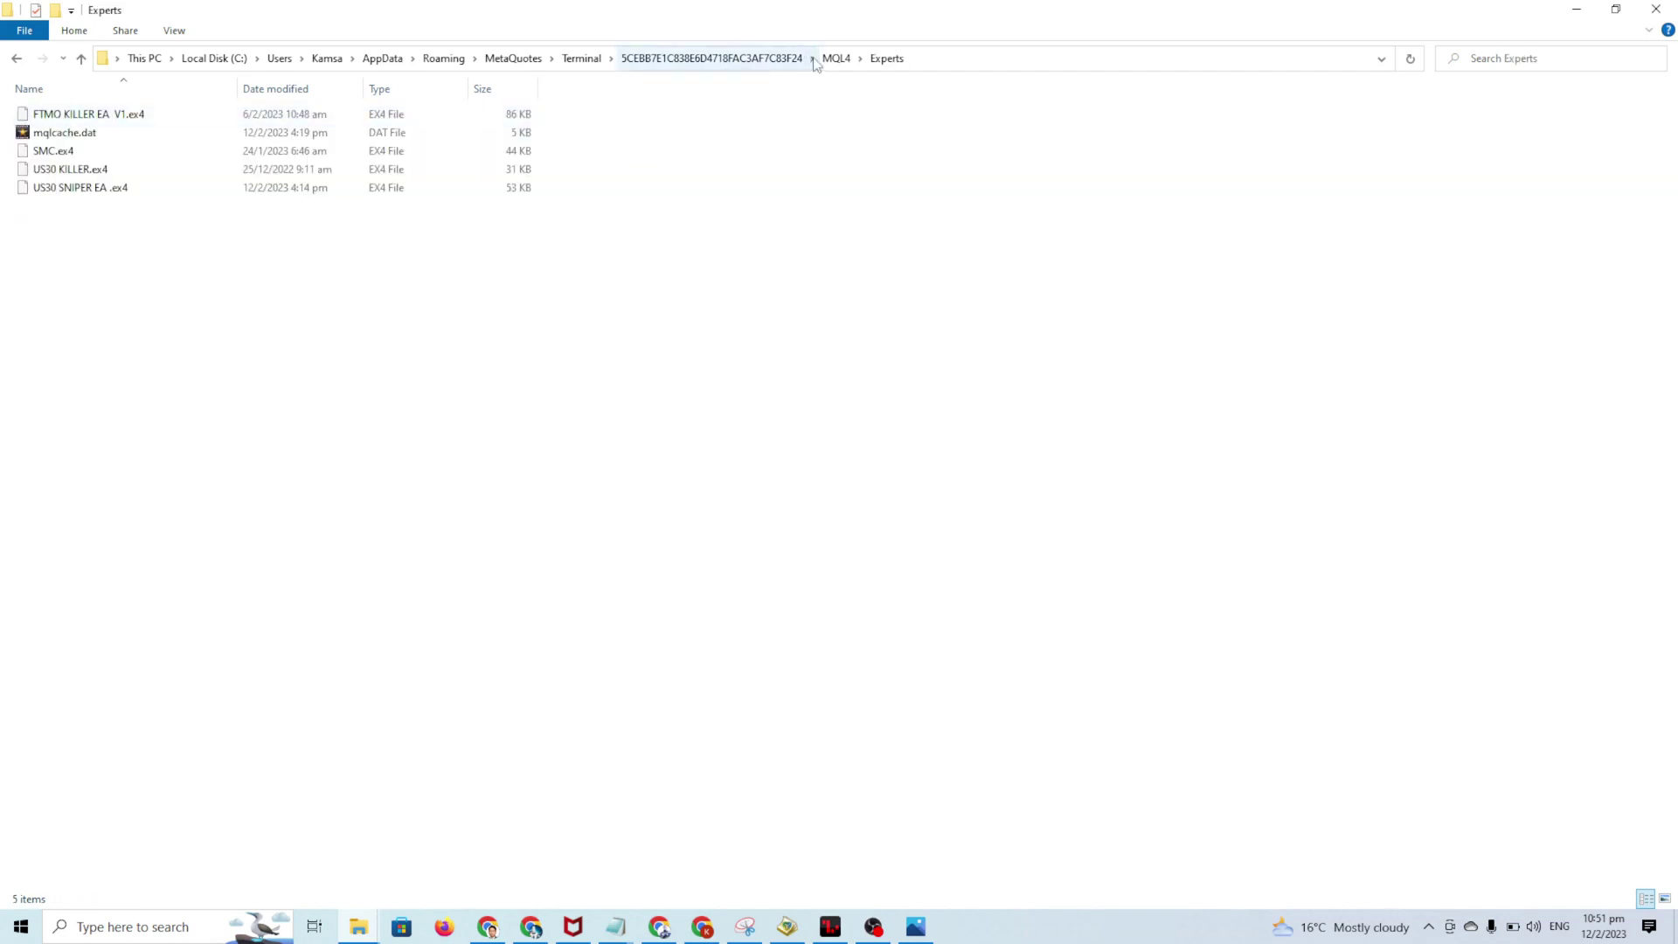
pyautogui.click(824, 65)
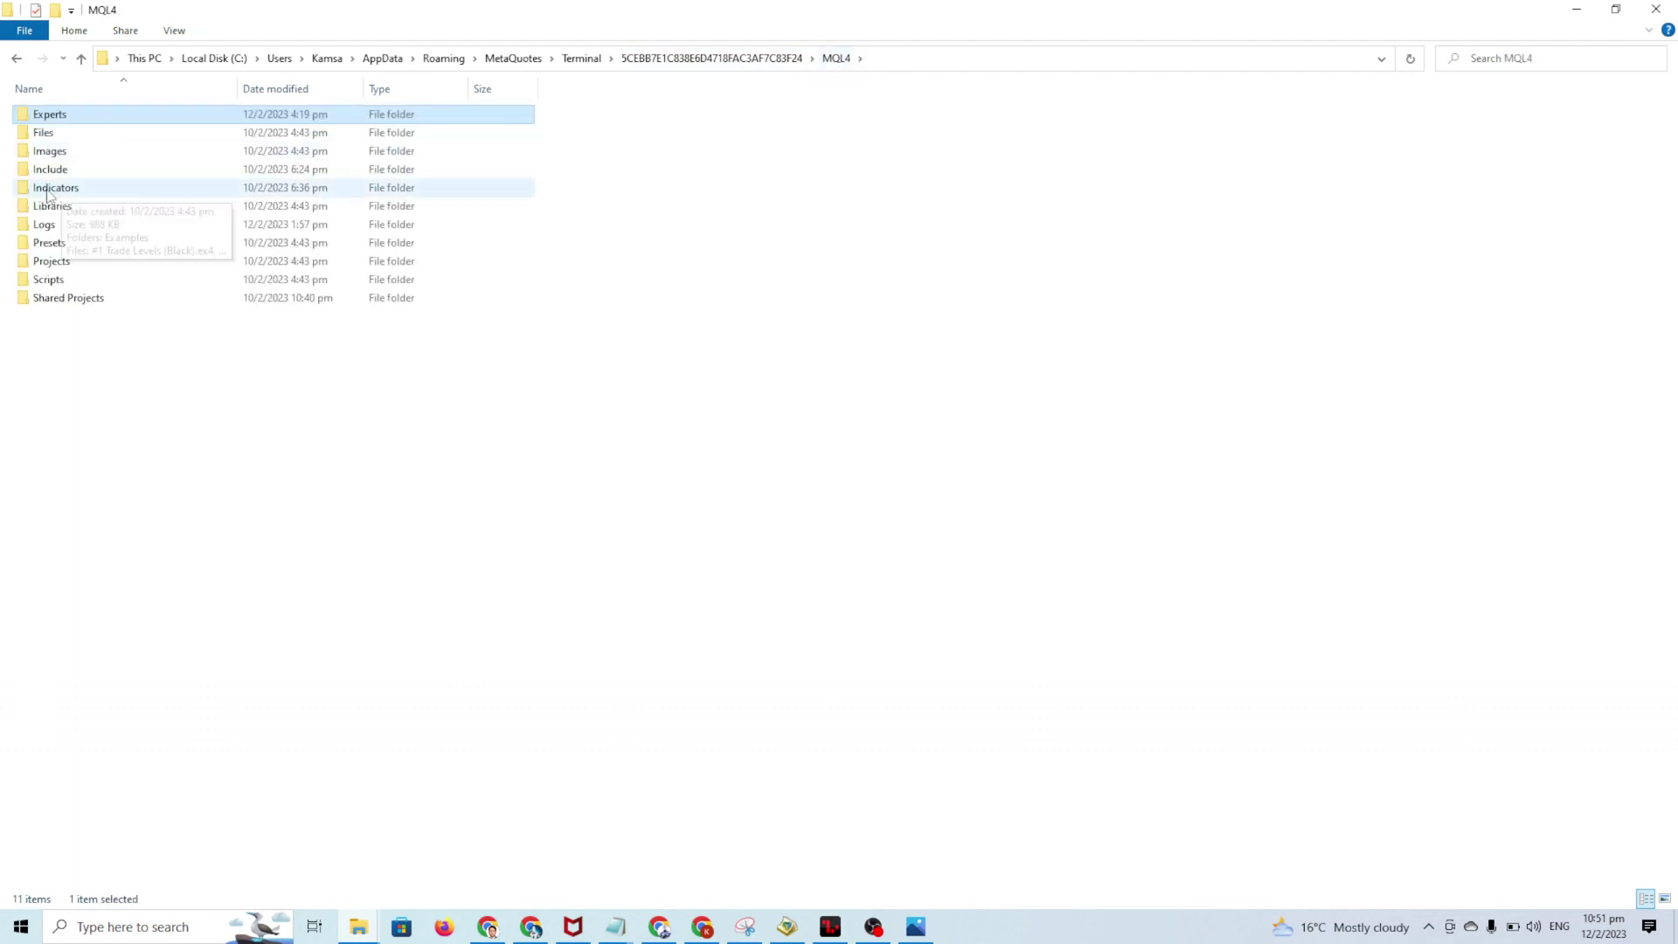
pyautogui.doubleClick(53, 116)
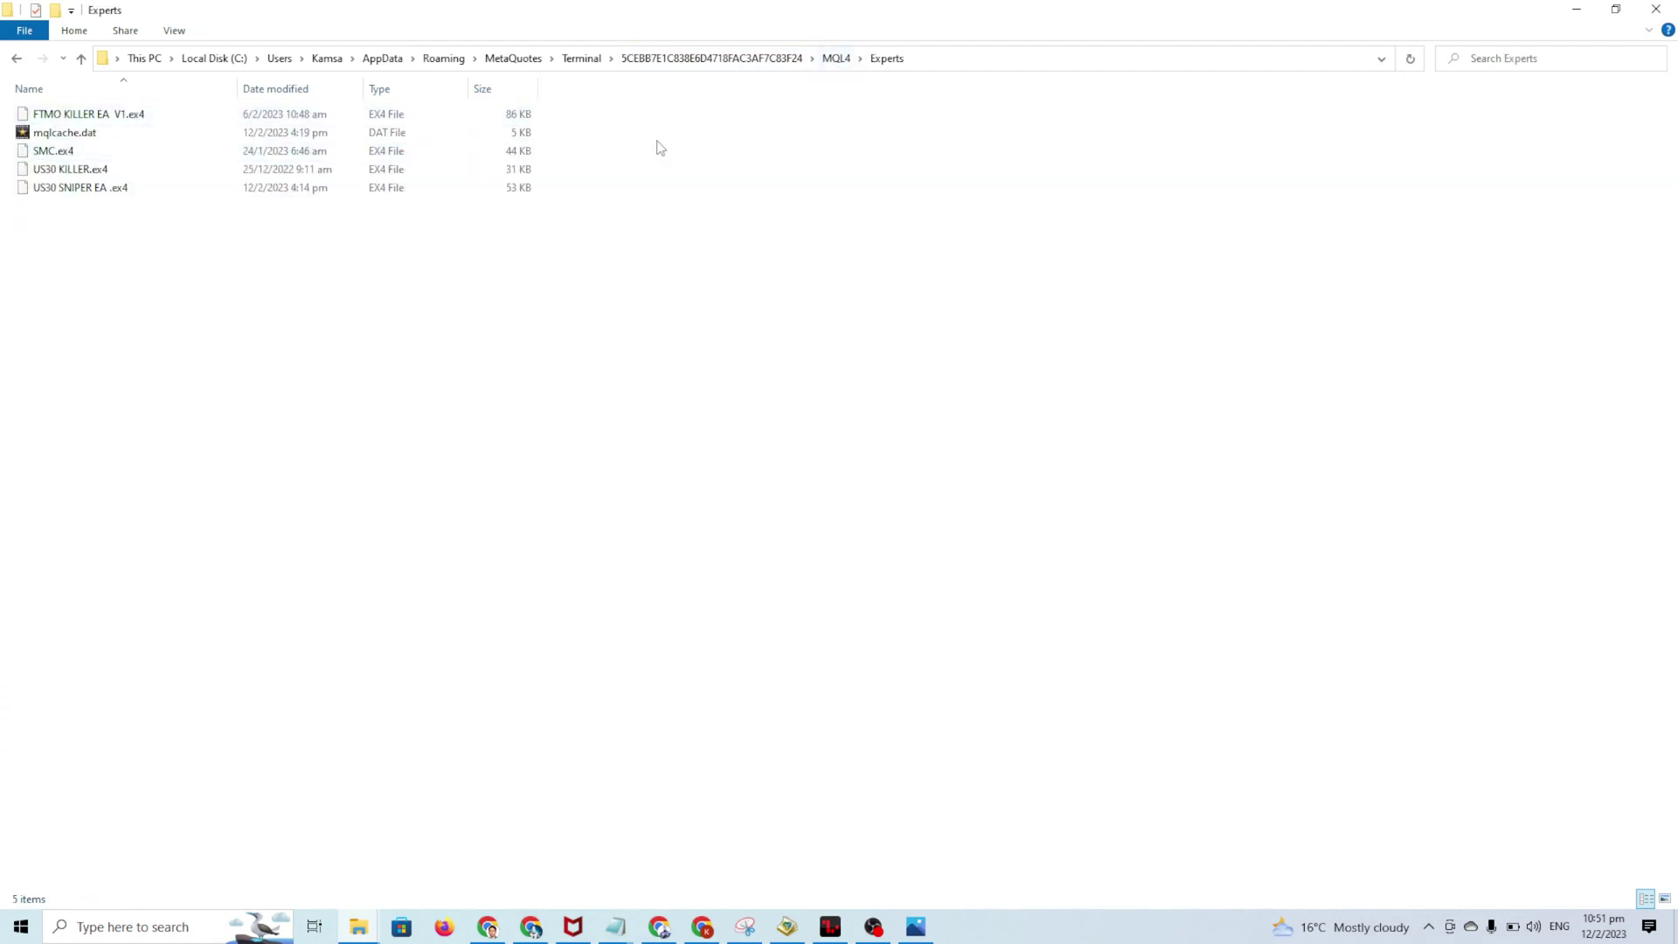
pyautogui.click(826, 65)
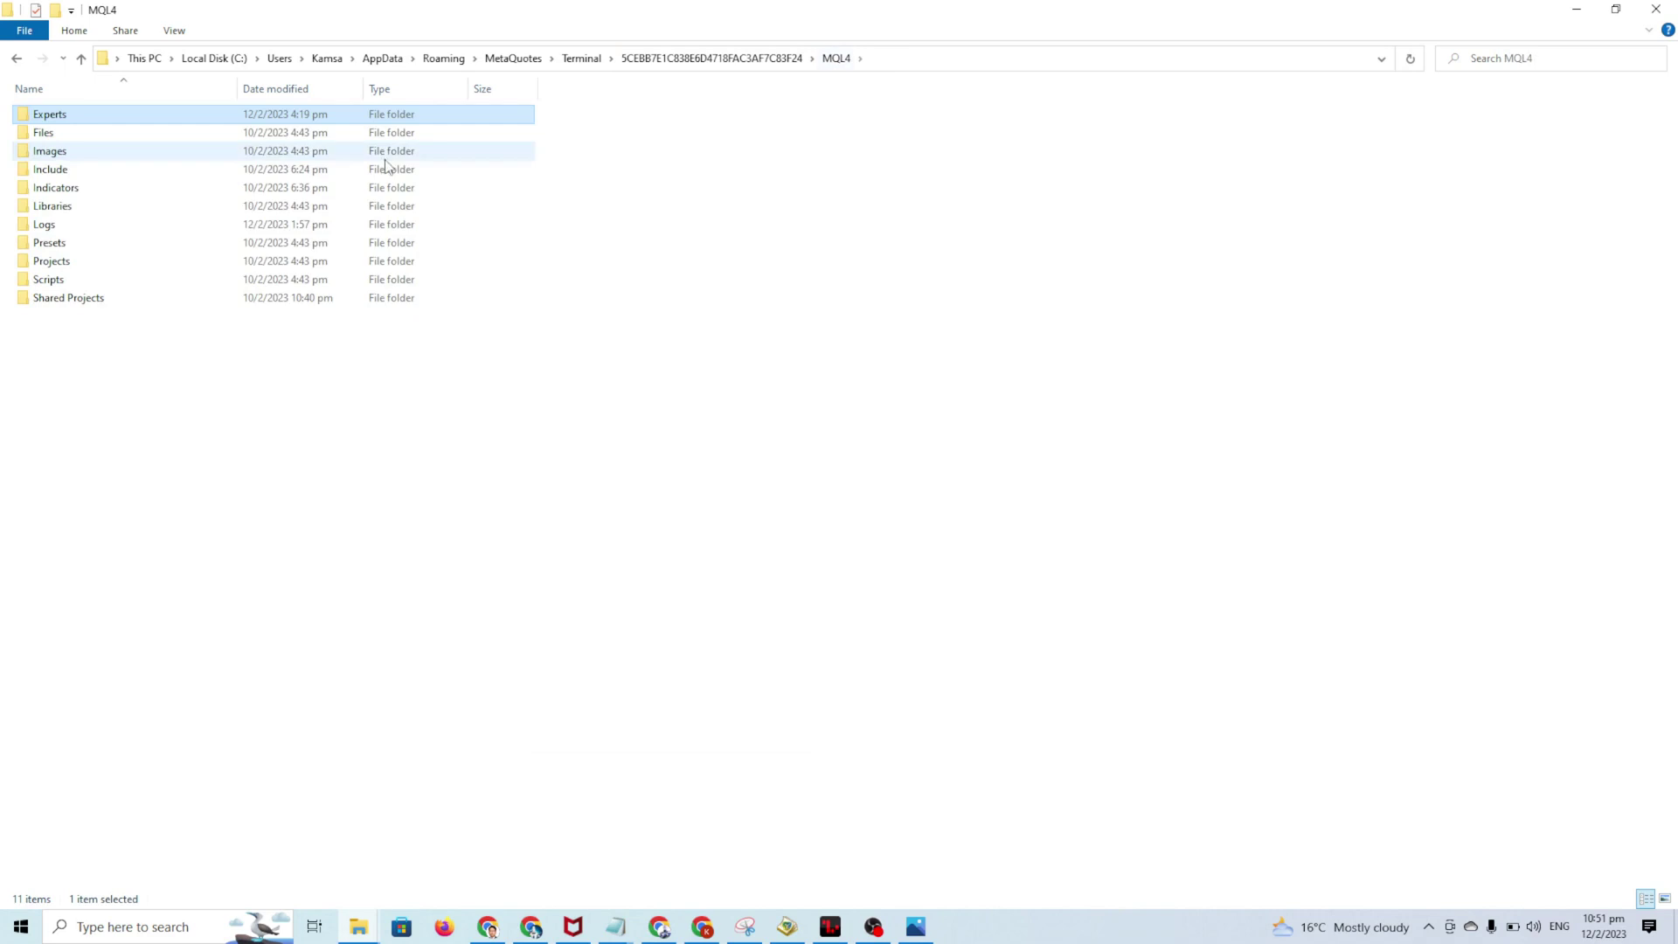
pyautogui.doubleClick(65, 193)
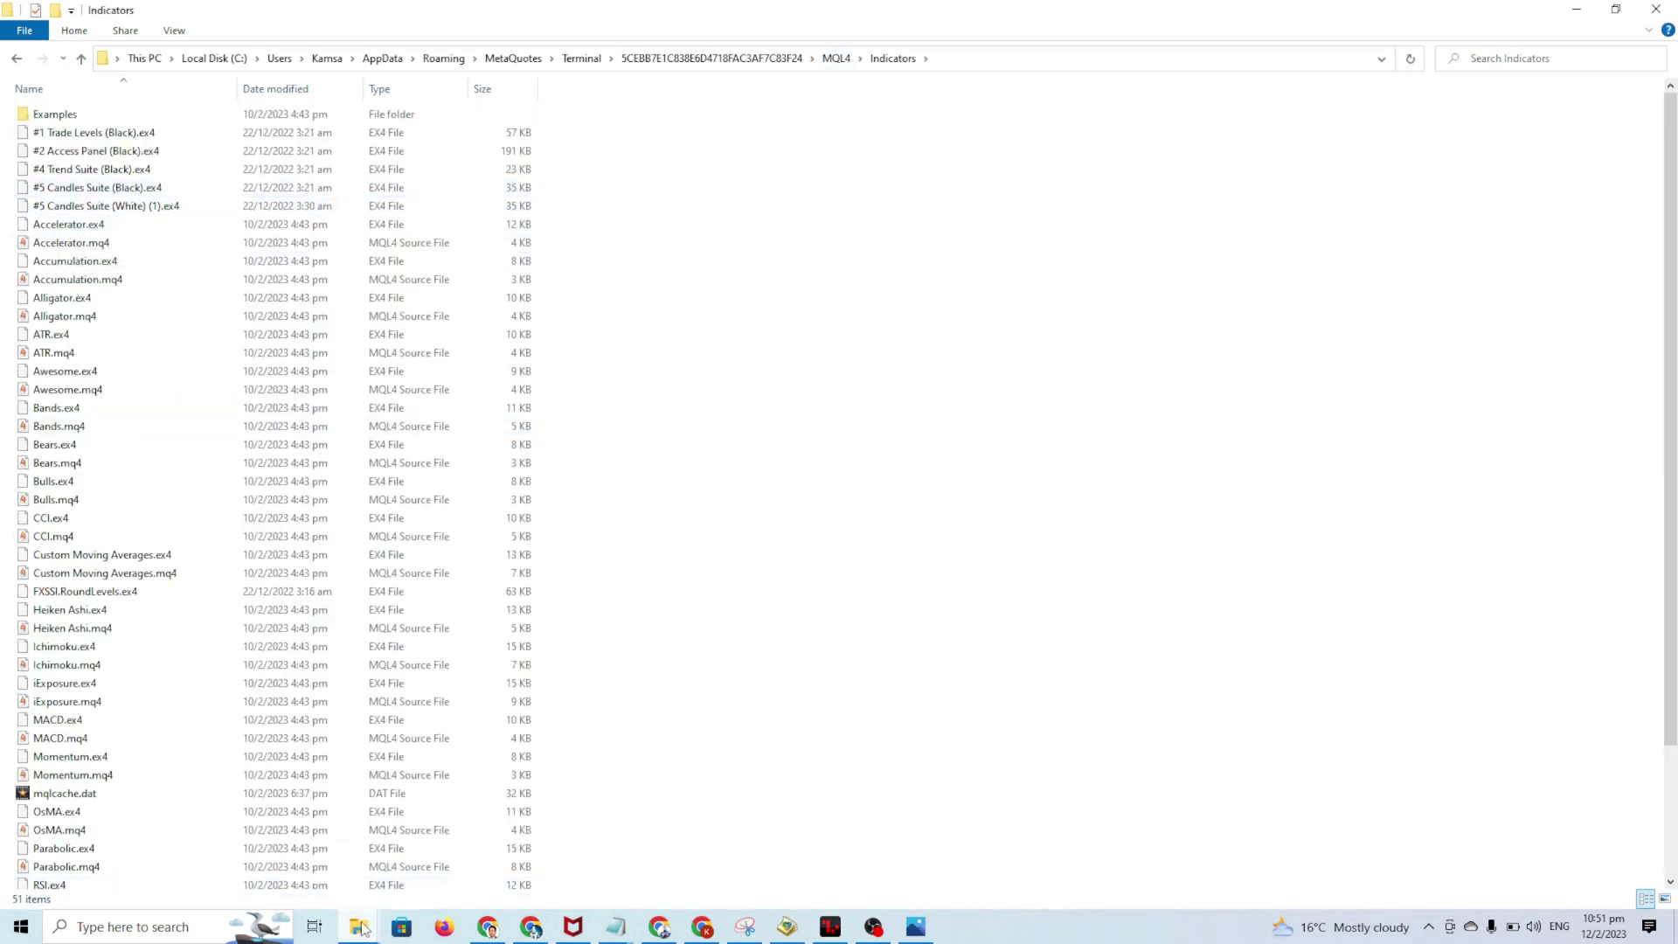
# - Open the robot's Indicators folder and compare it with the MQL4 Indicators folder
pyautogui.moveTo(358, 927)
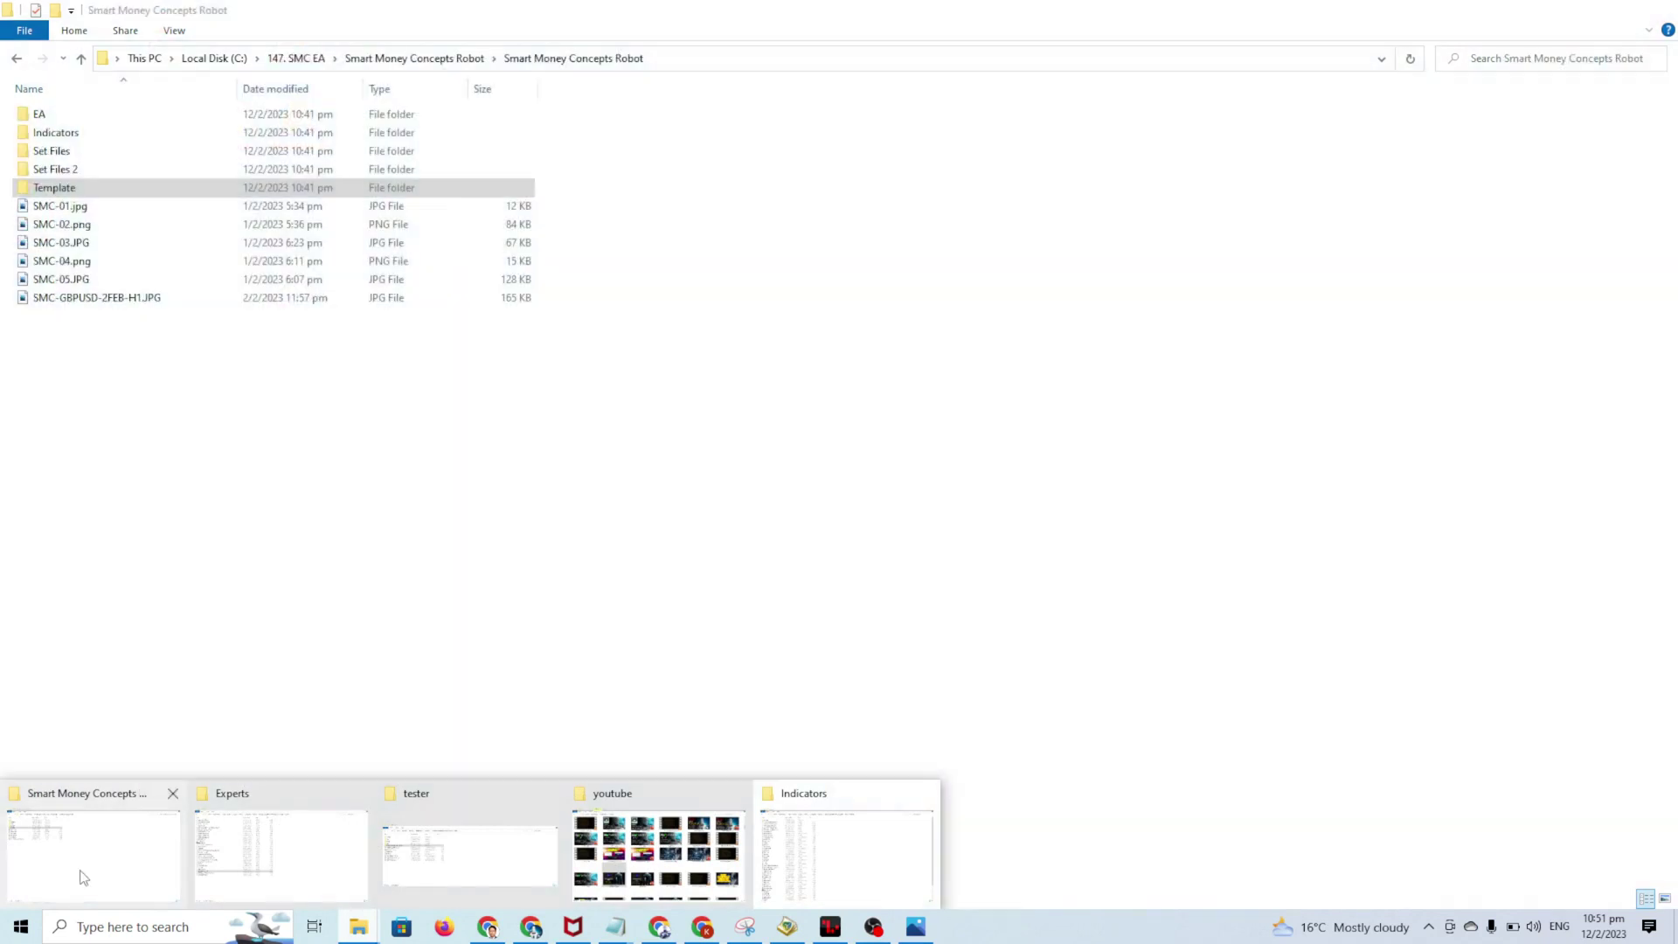
pyautogui.click(79, 873)
pyautogui.doubleClick(63, 136)
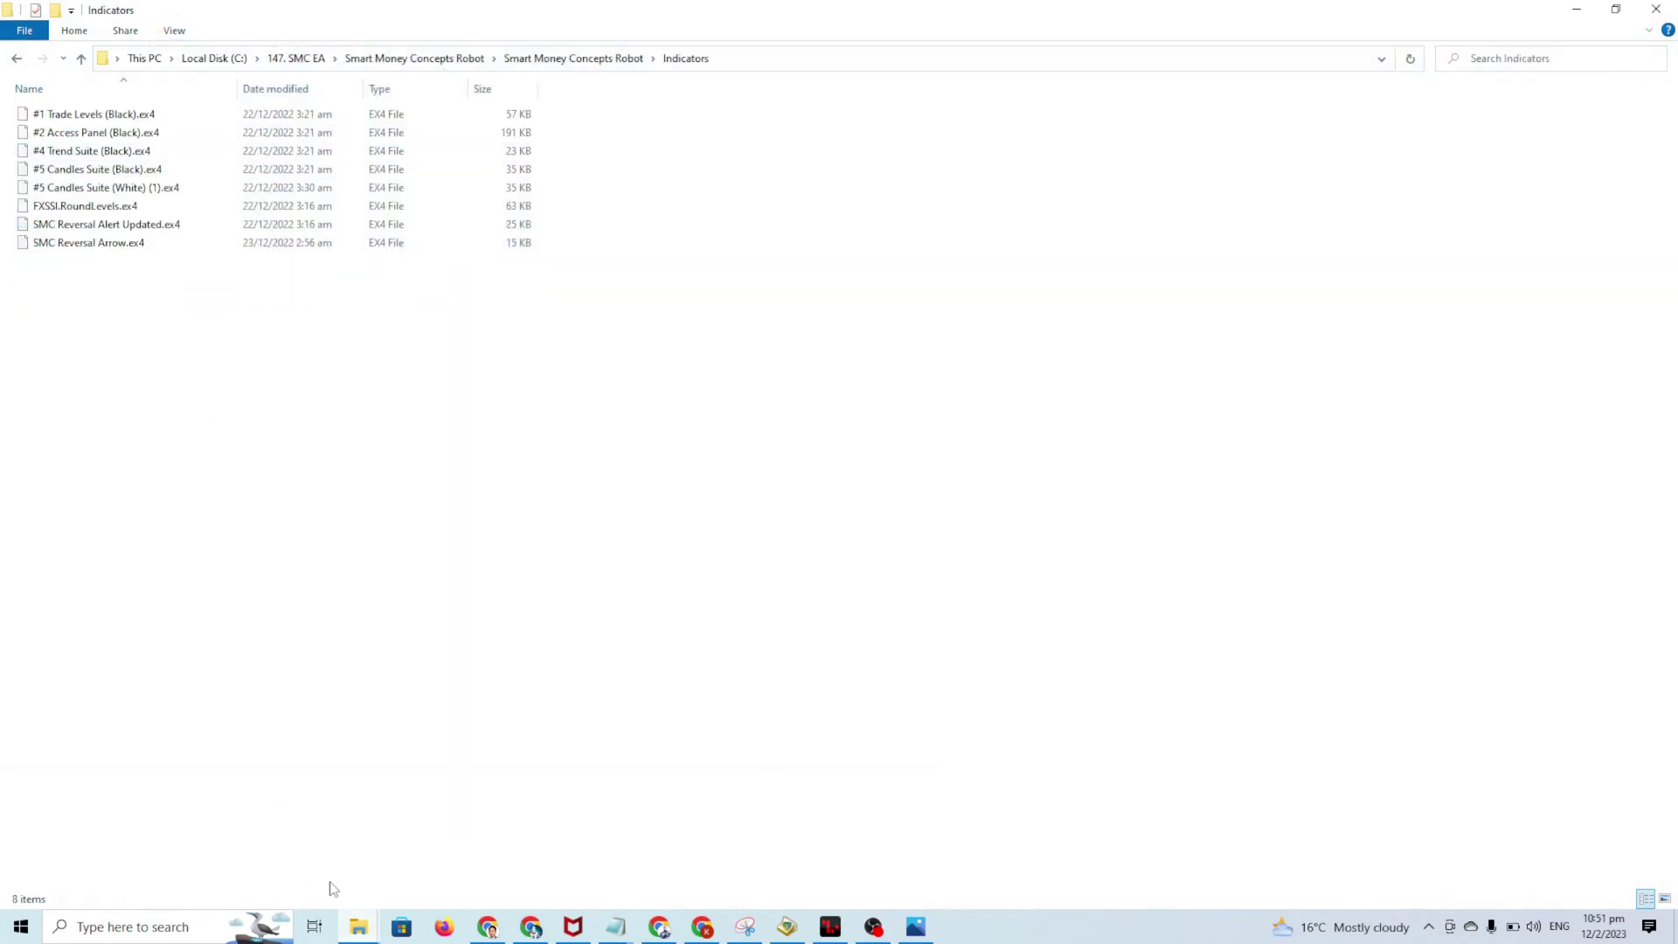
pyautogui.click(358, 926)
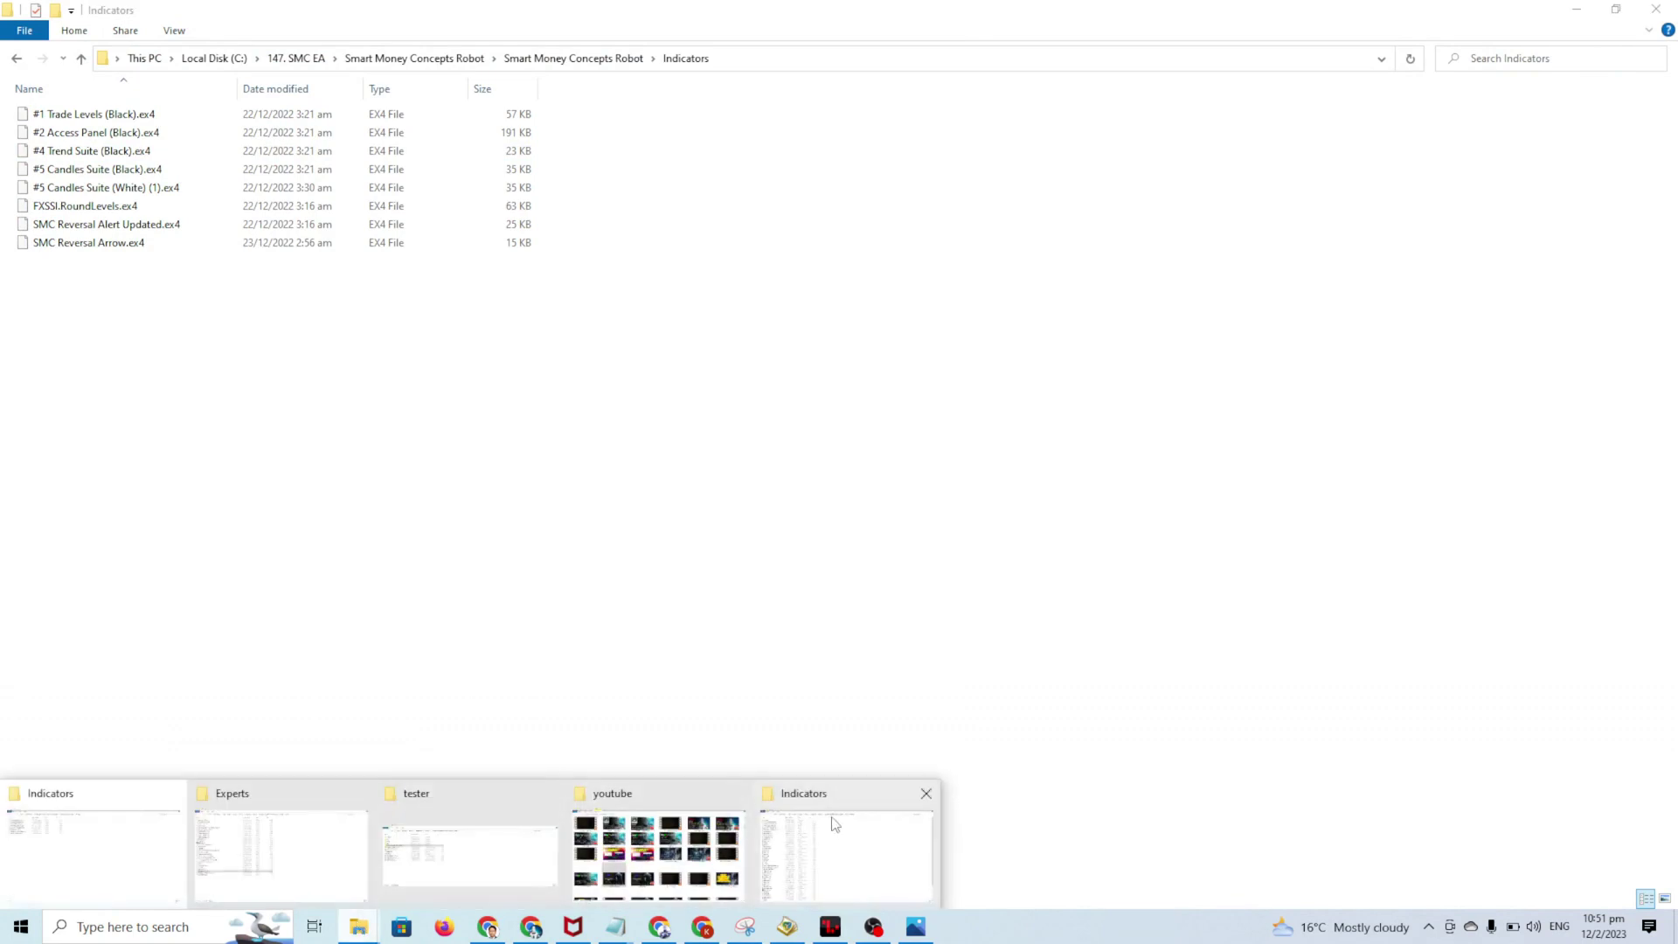
pyautogui.click(852, 829)
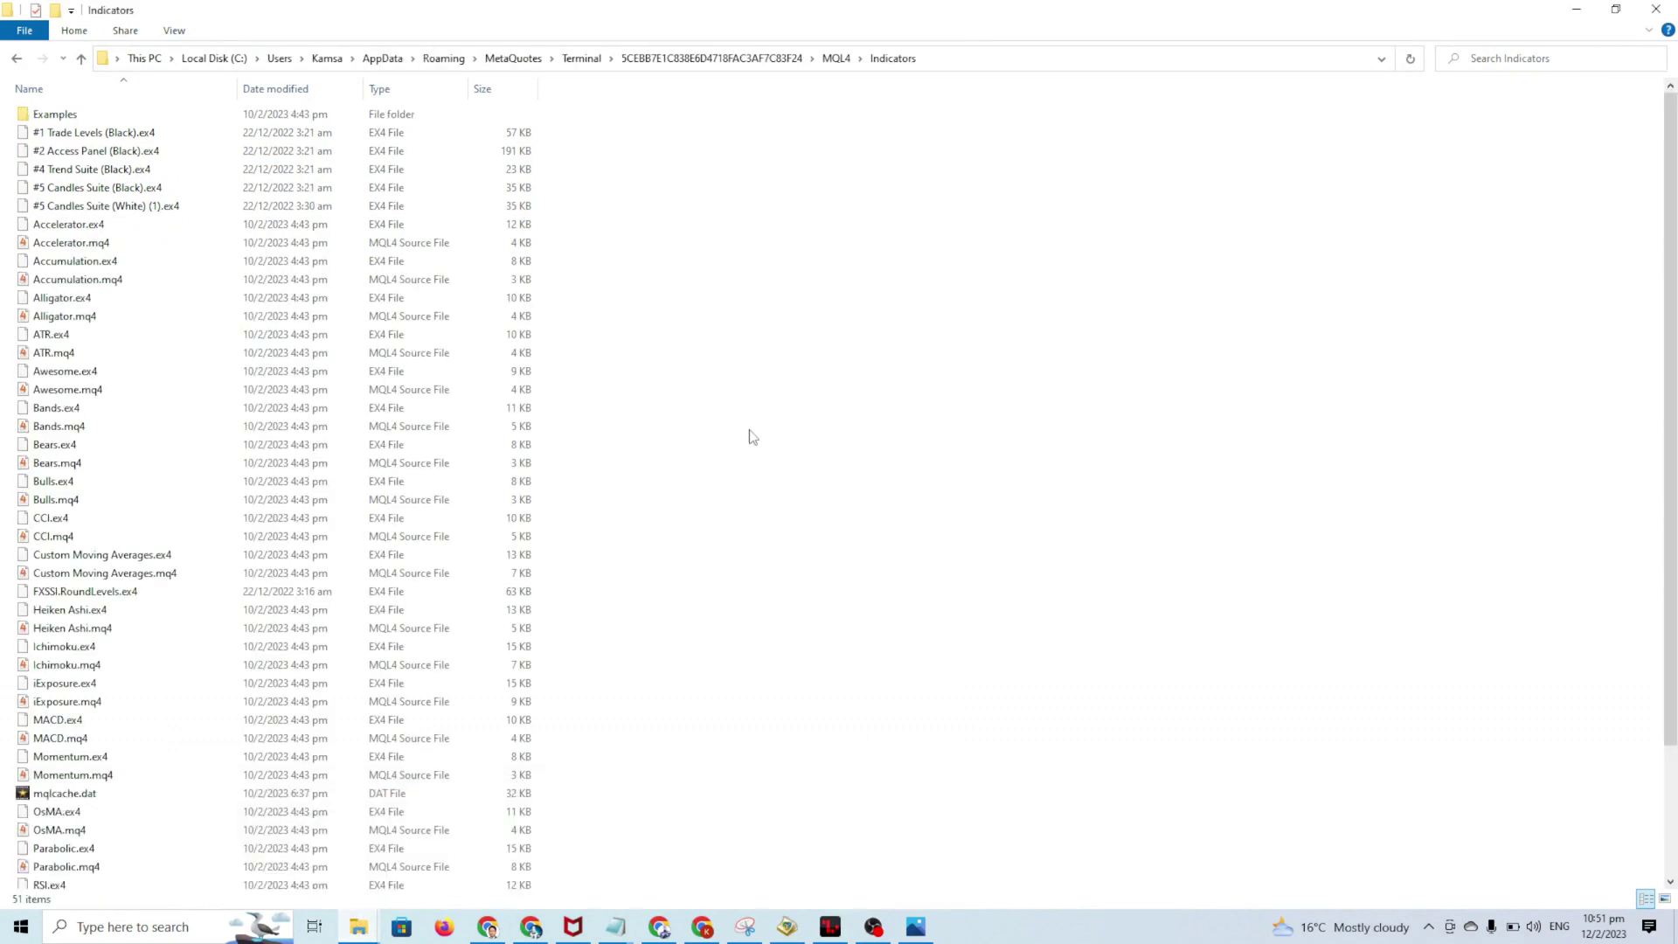
pyautogui.click(363, 932)
pyautogui.click(131, 874)
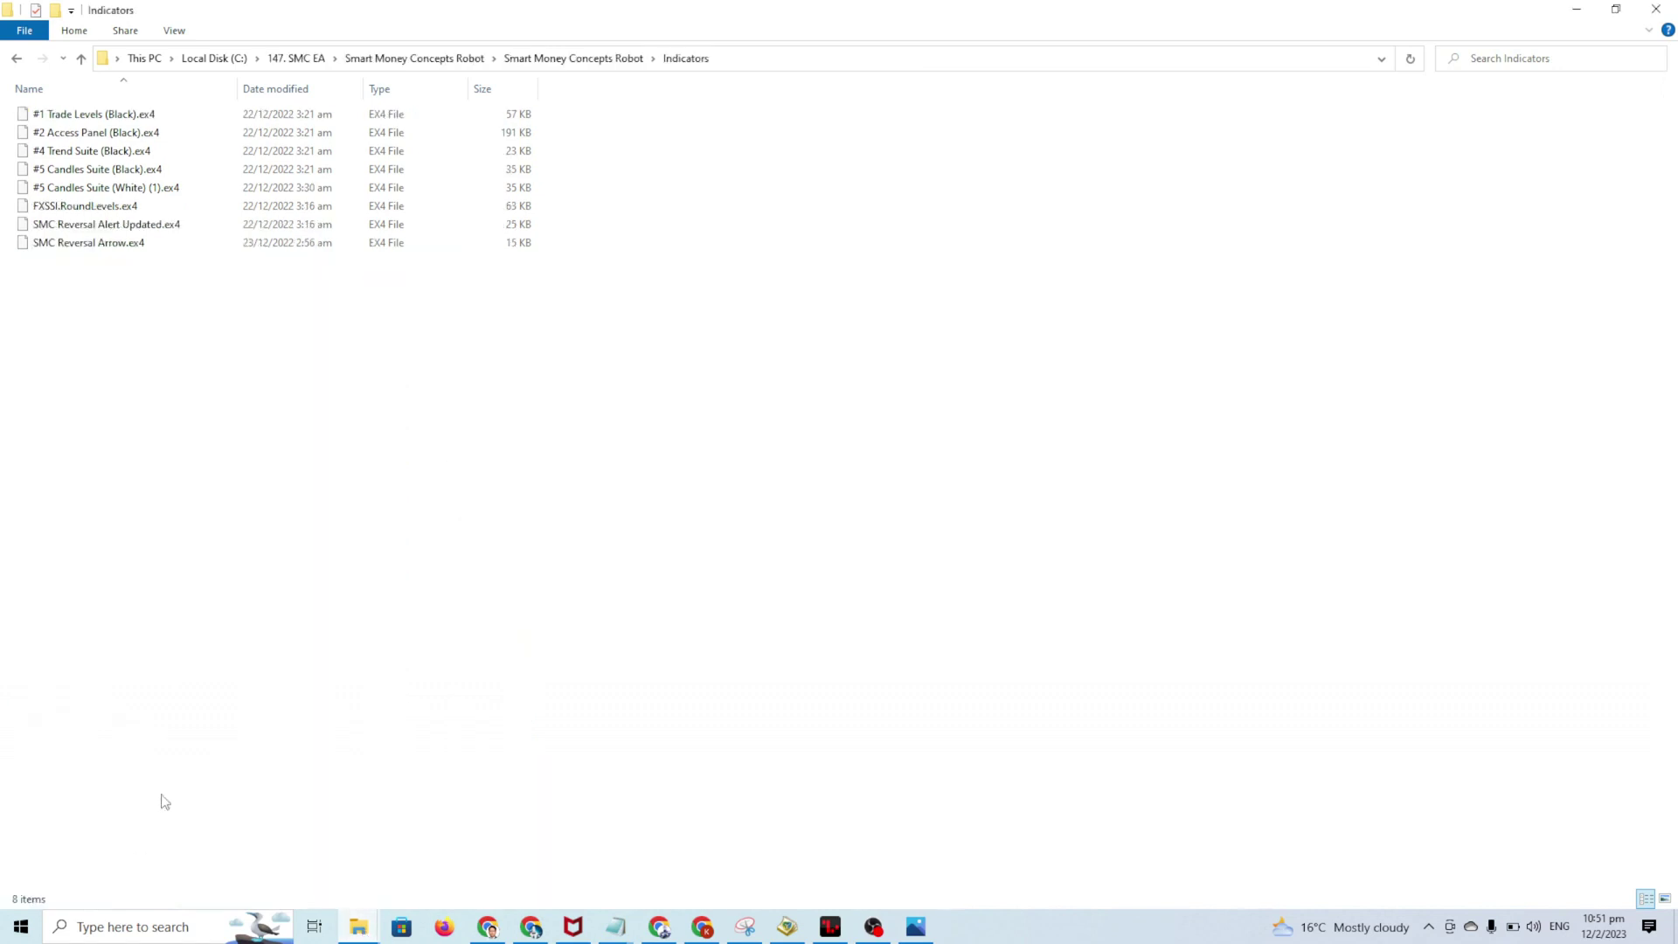
# - Return to the Smart Money Concepts Robot folder and select its EA, Indicators and Template folders
pyautogui.click(570, 58)
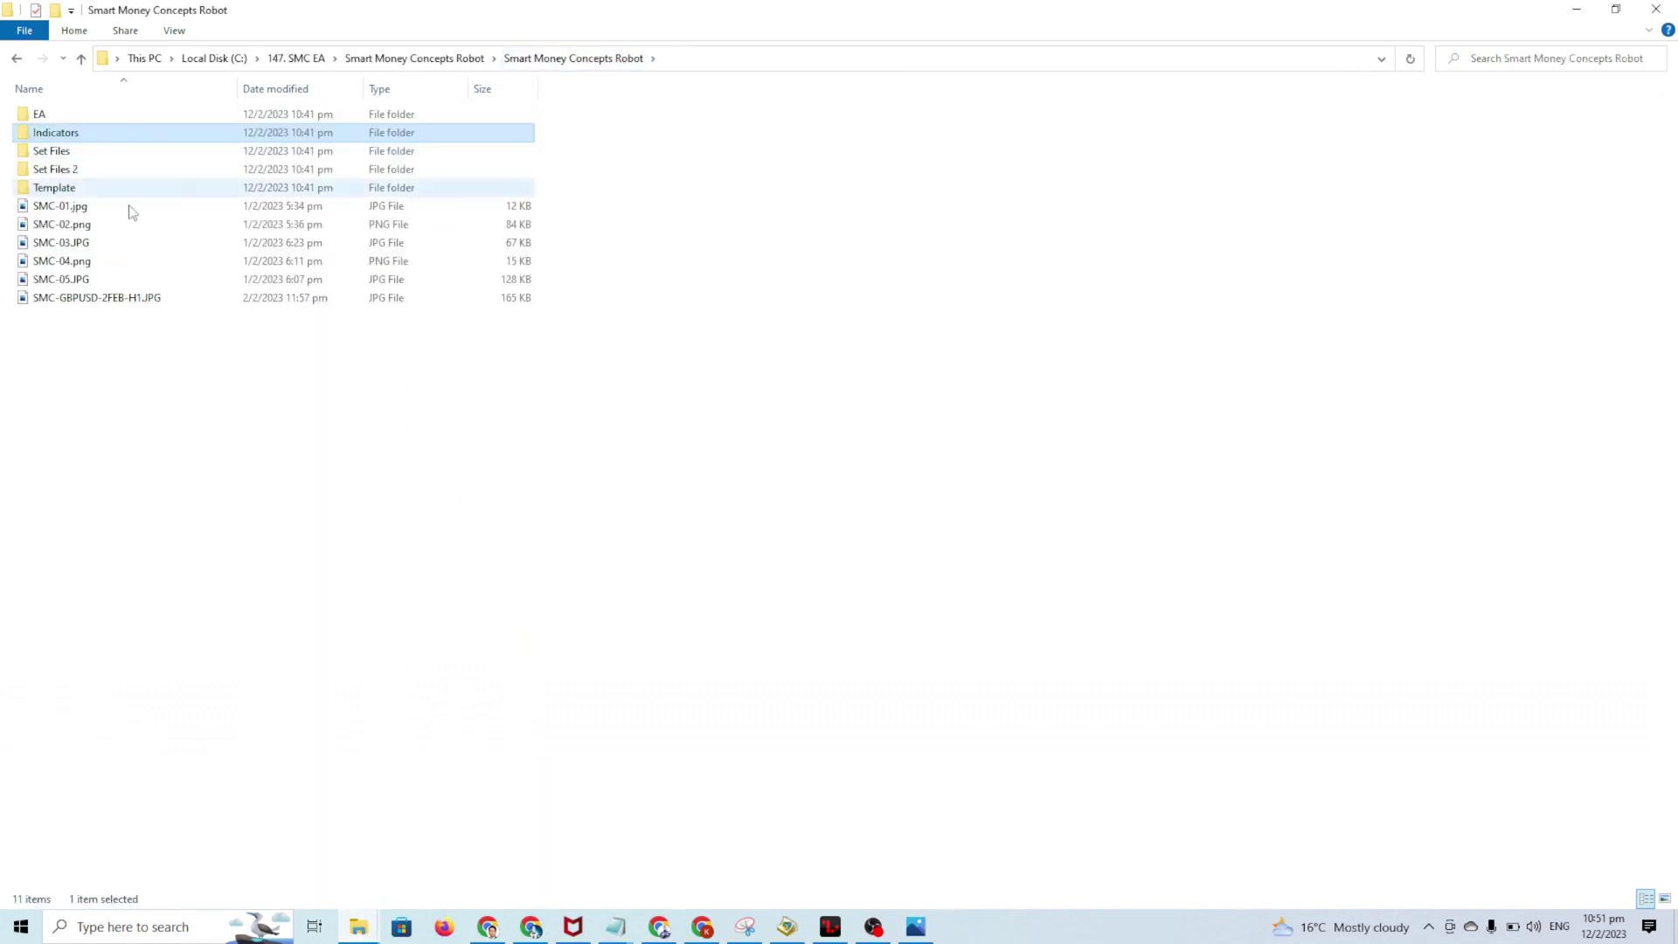
pyautogui.click(49, 112)
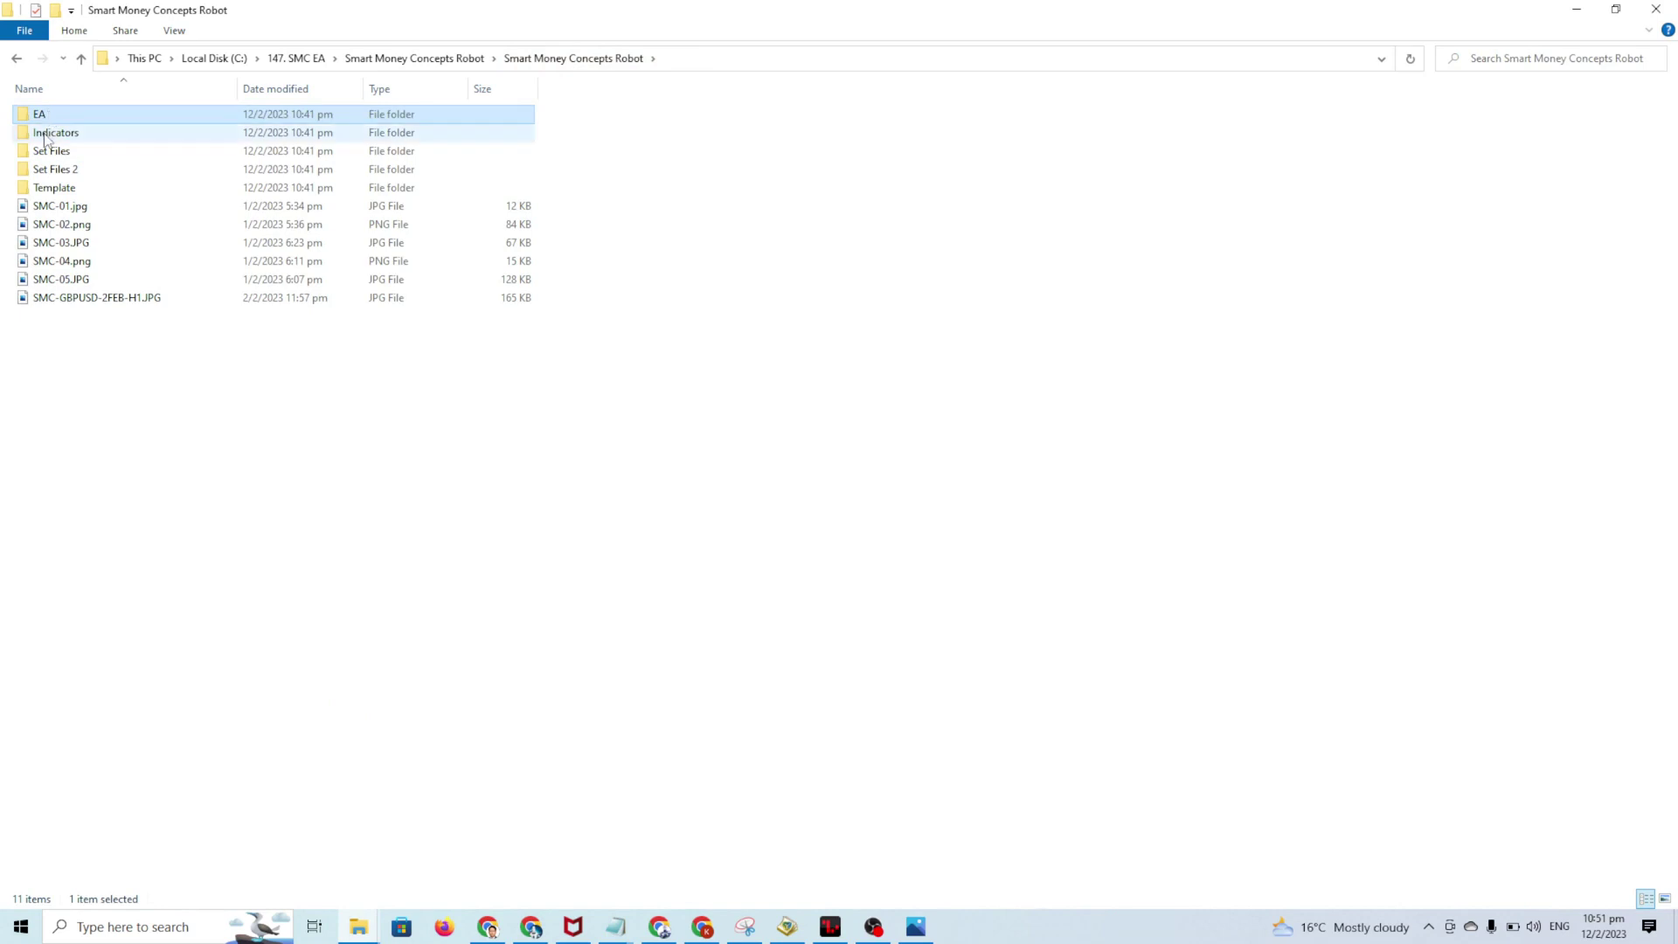
pyautogui.click(48, 135)
pyautogui.click(43, 189)
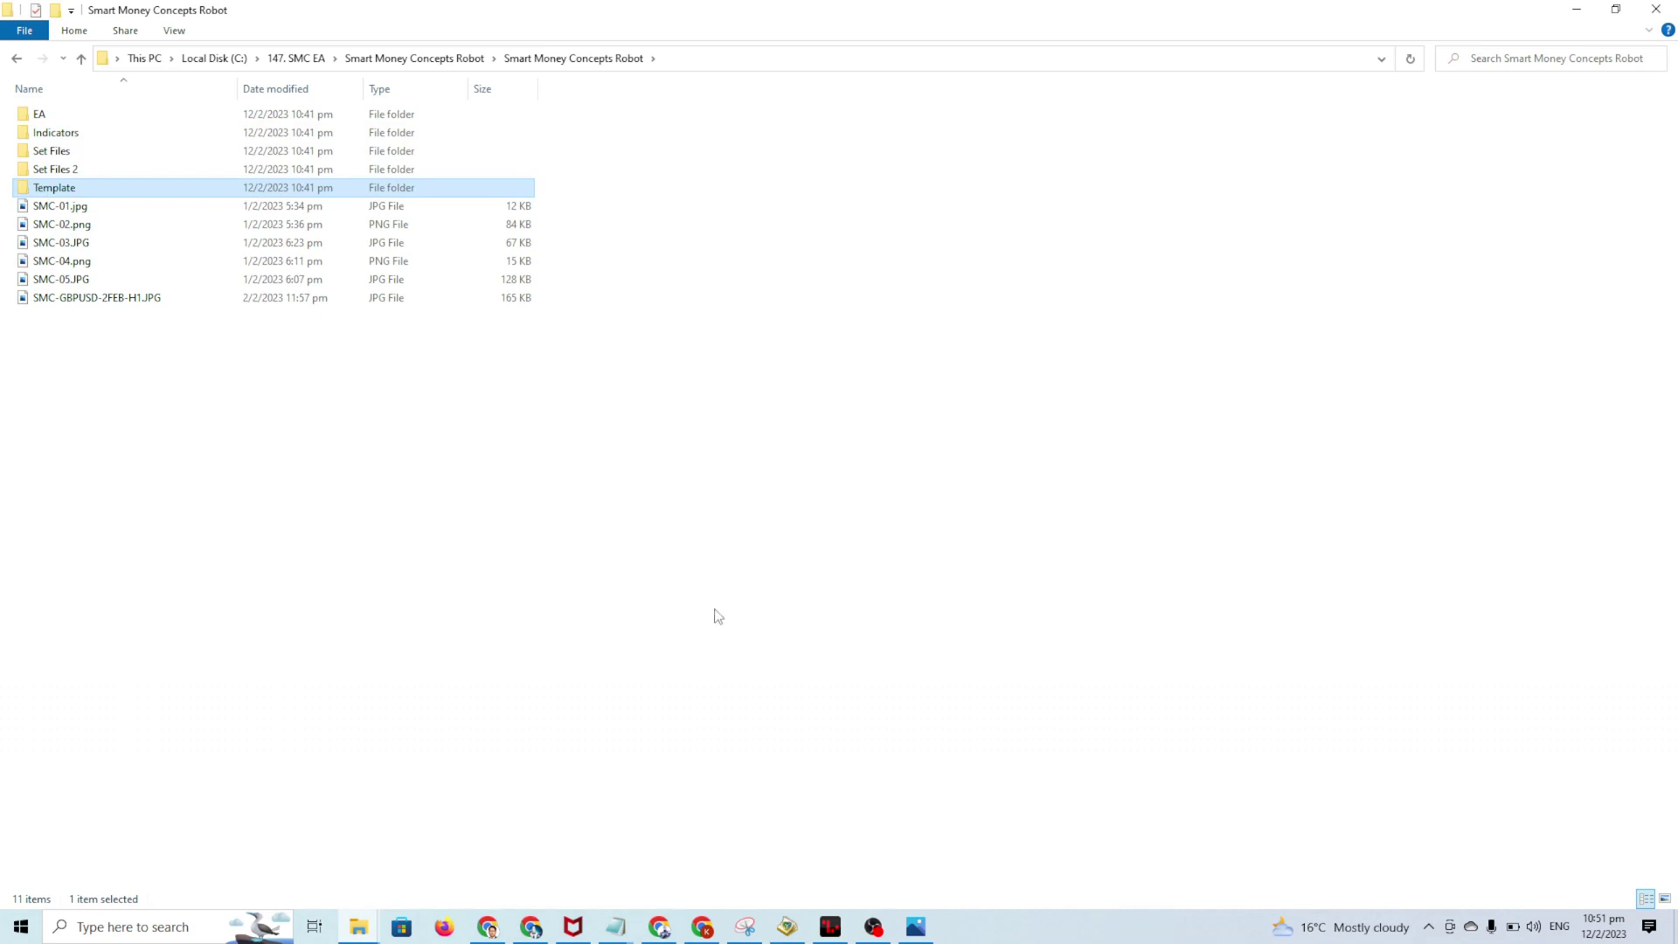
# - Refresh the Navigator's Indicators and Expert Advisors lists so SMC appears
pyautogui.click(831, 927)
pyautogui.click(69, 174)
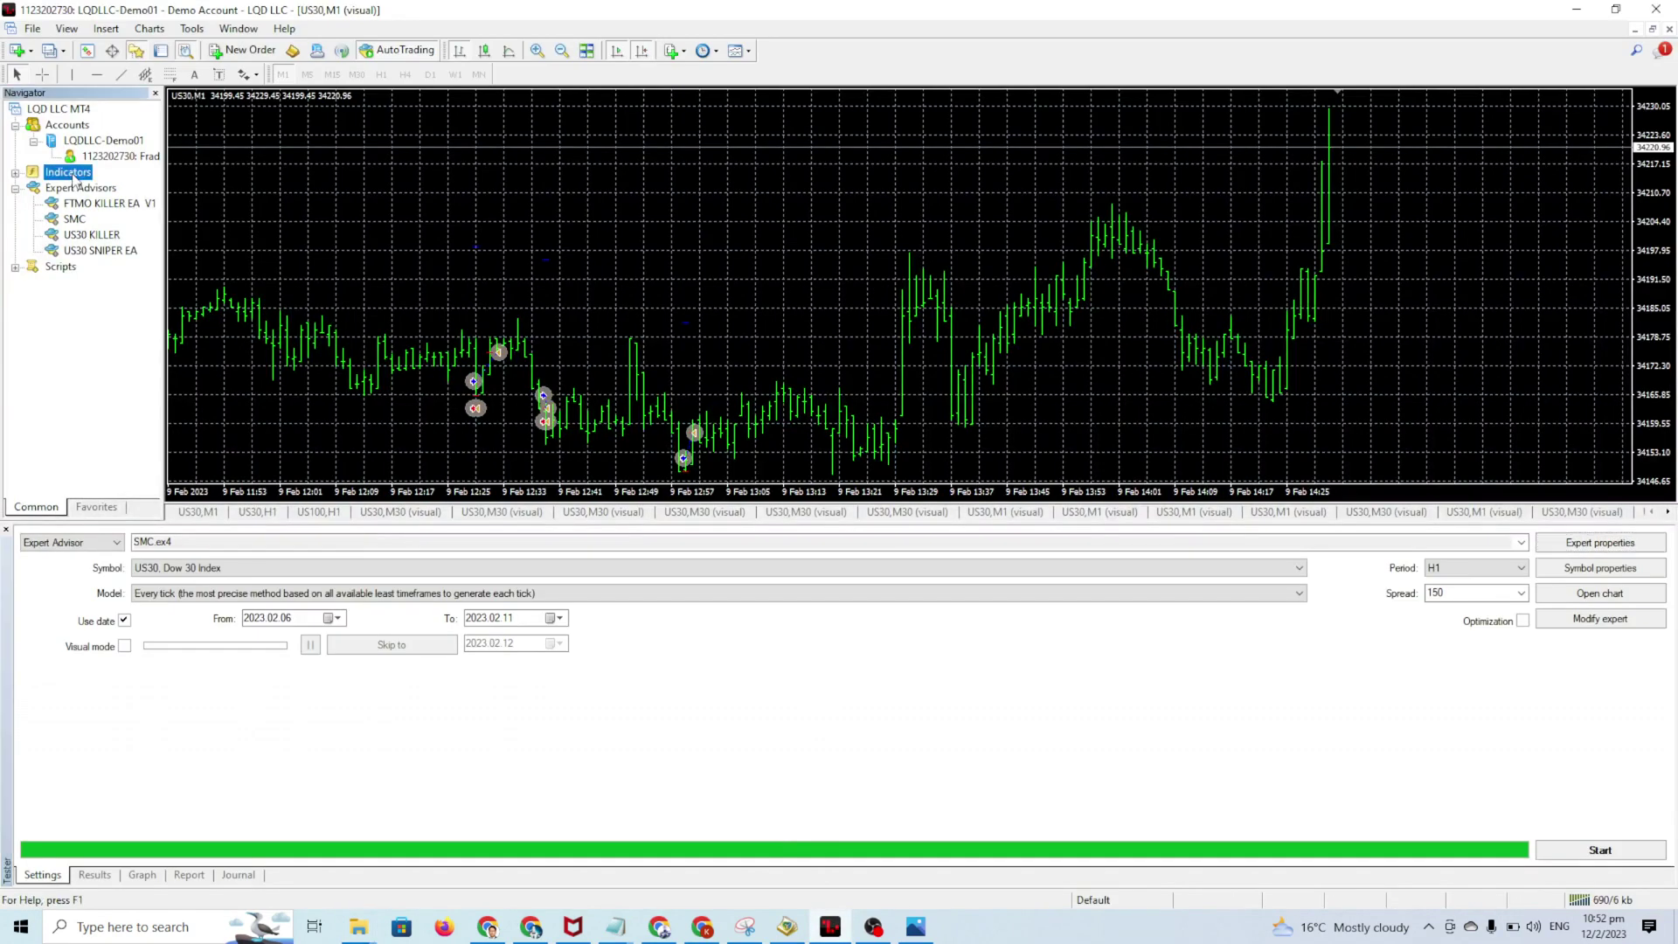
pyautogui.rightClick(74, 174)
pyautogui.click(123, 245)
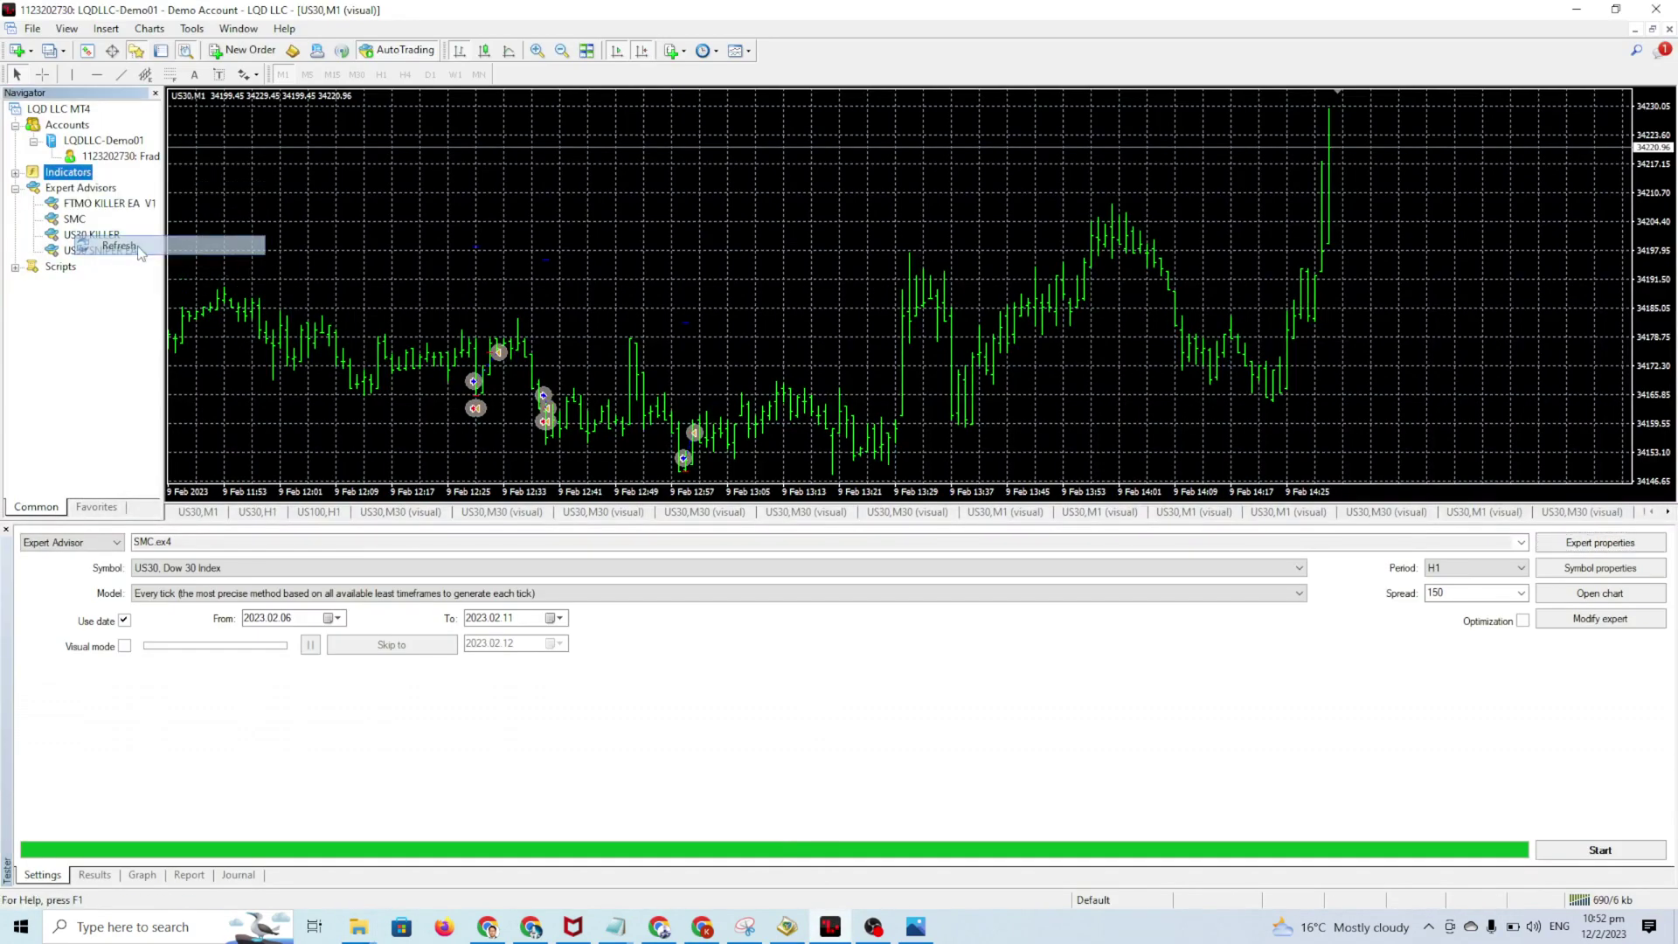
pyautogui.rightClick(80, 190)
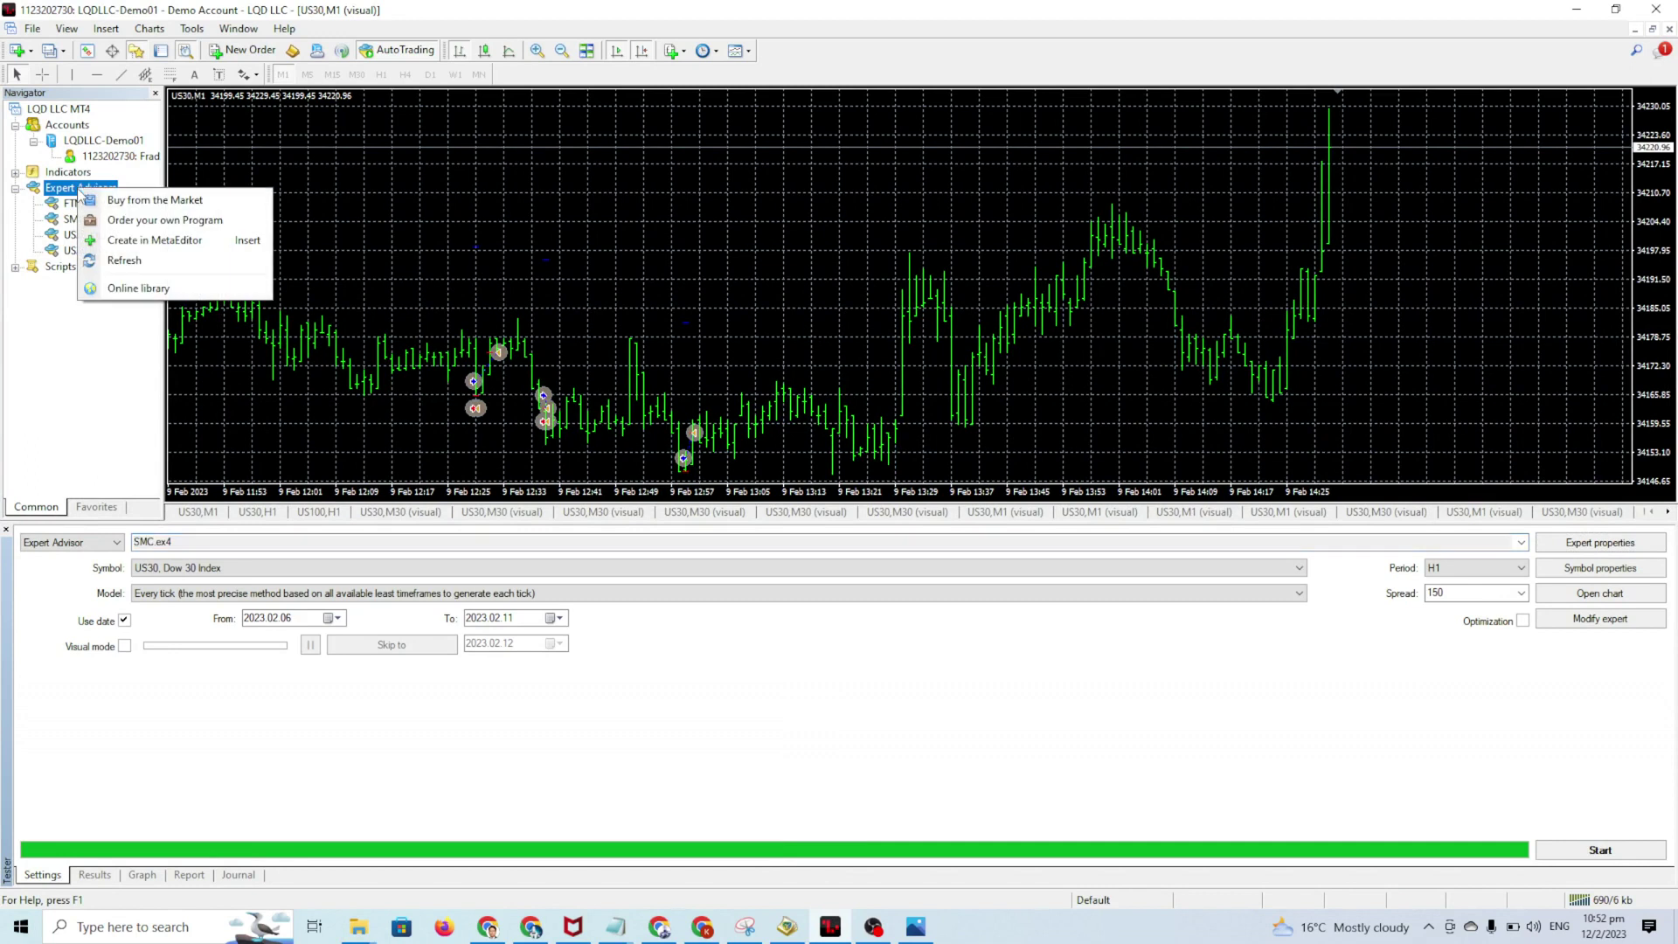
pyautogui.click(131, 259)
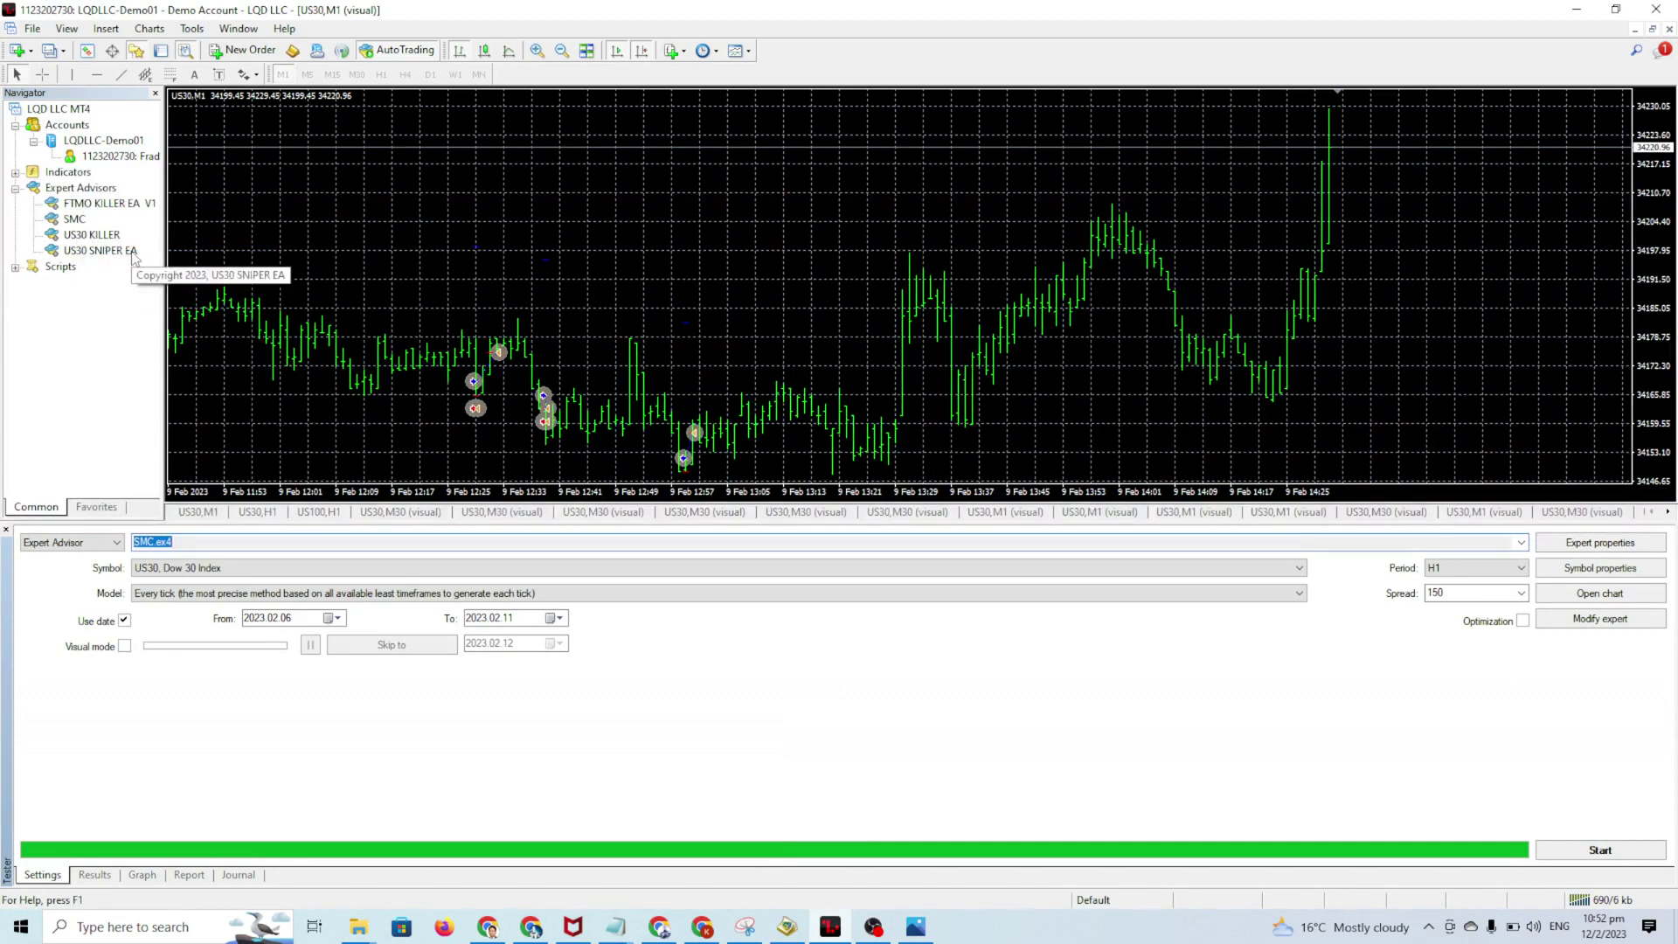
pyautogui.click(269, 54)
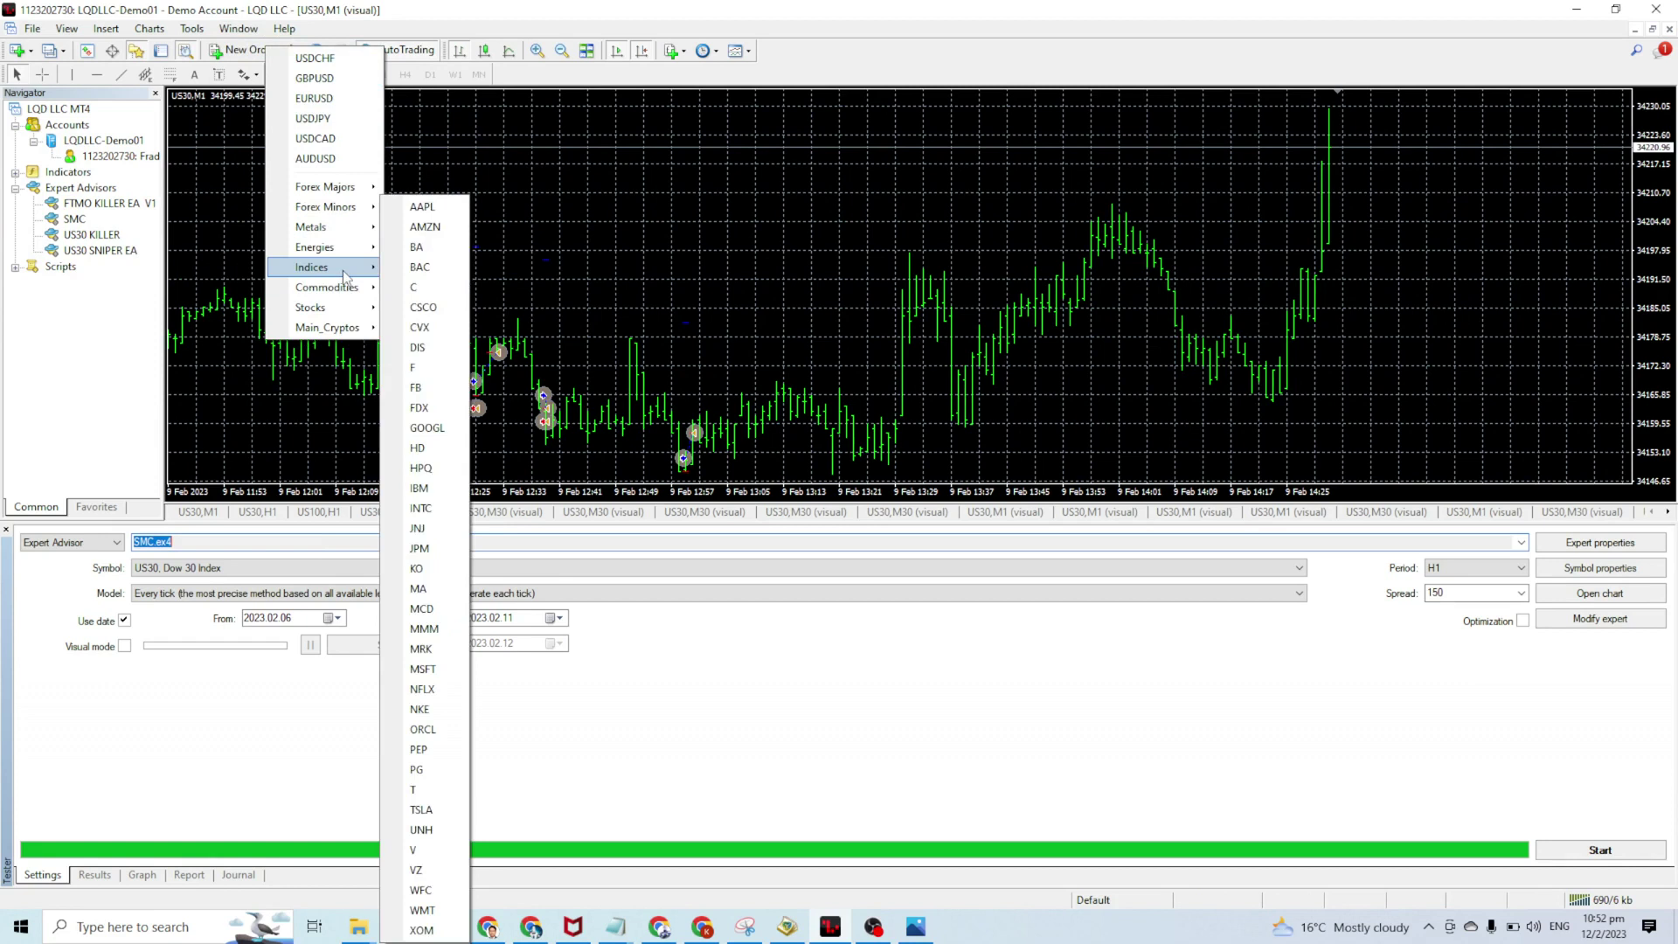
pyautogui.moveTo(349, 274)
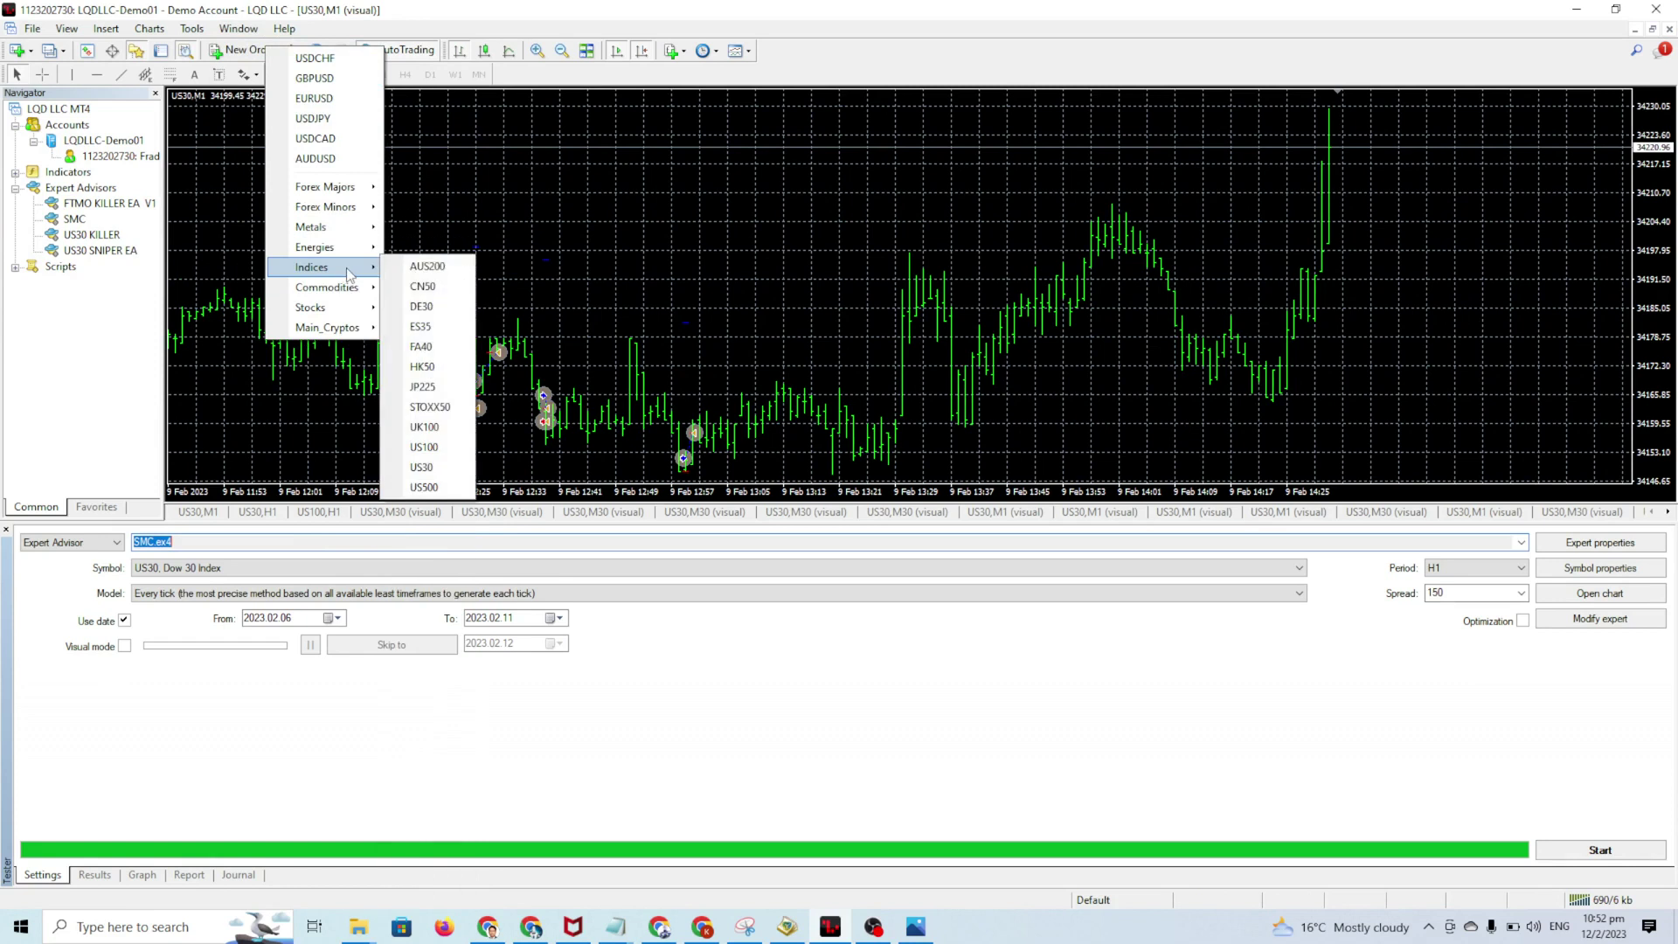
pyautogui.click(440, 469)
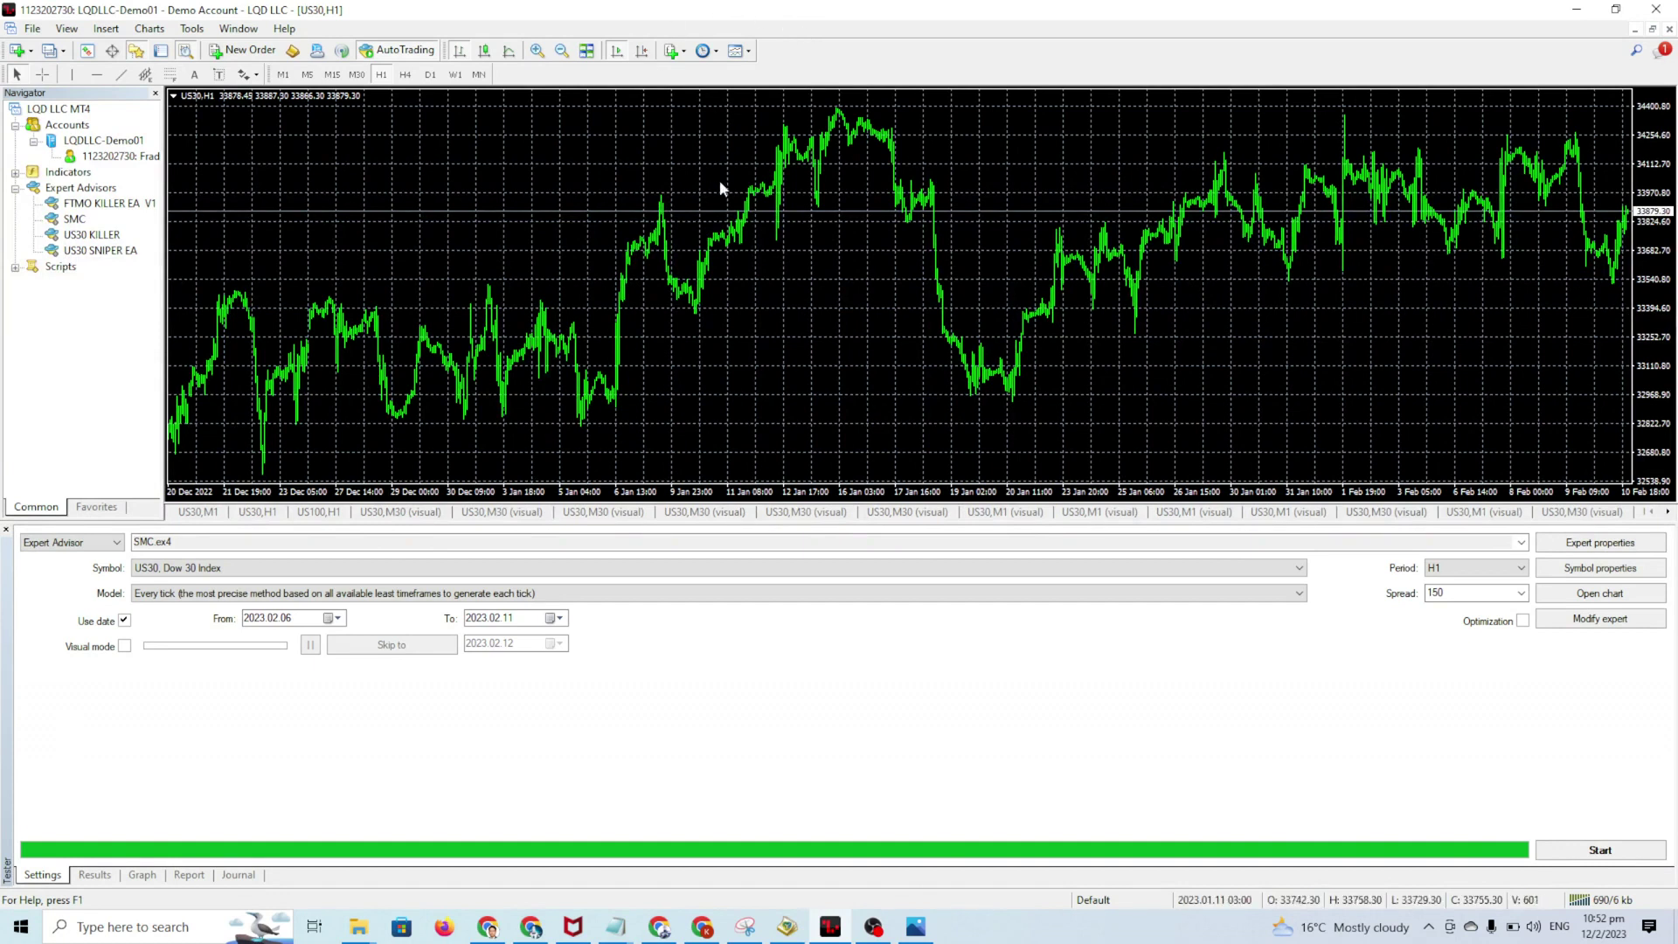
# - Apply SMC TEMPLATE to the US30 H1 chart from the Templates dropdown
pyautogui.click(748, 52)
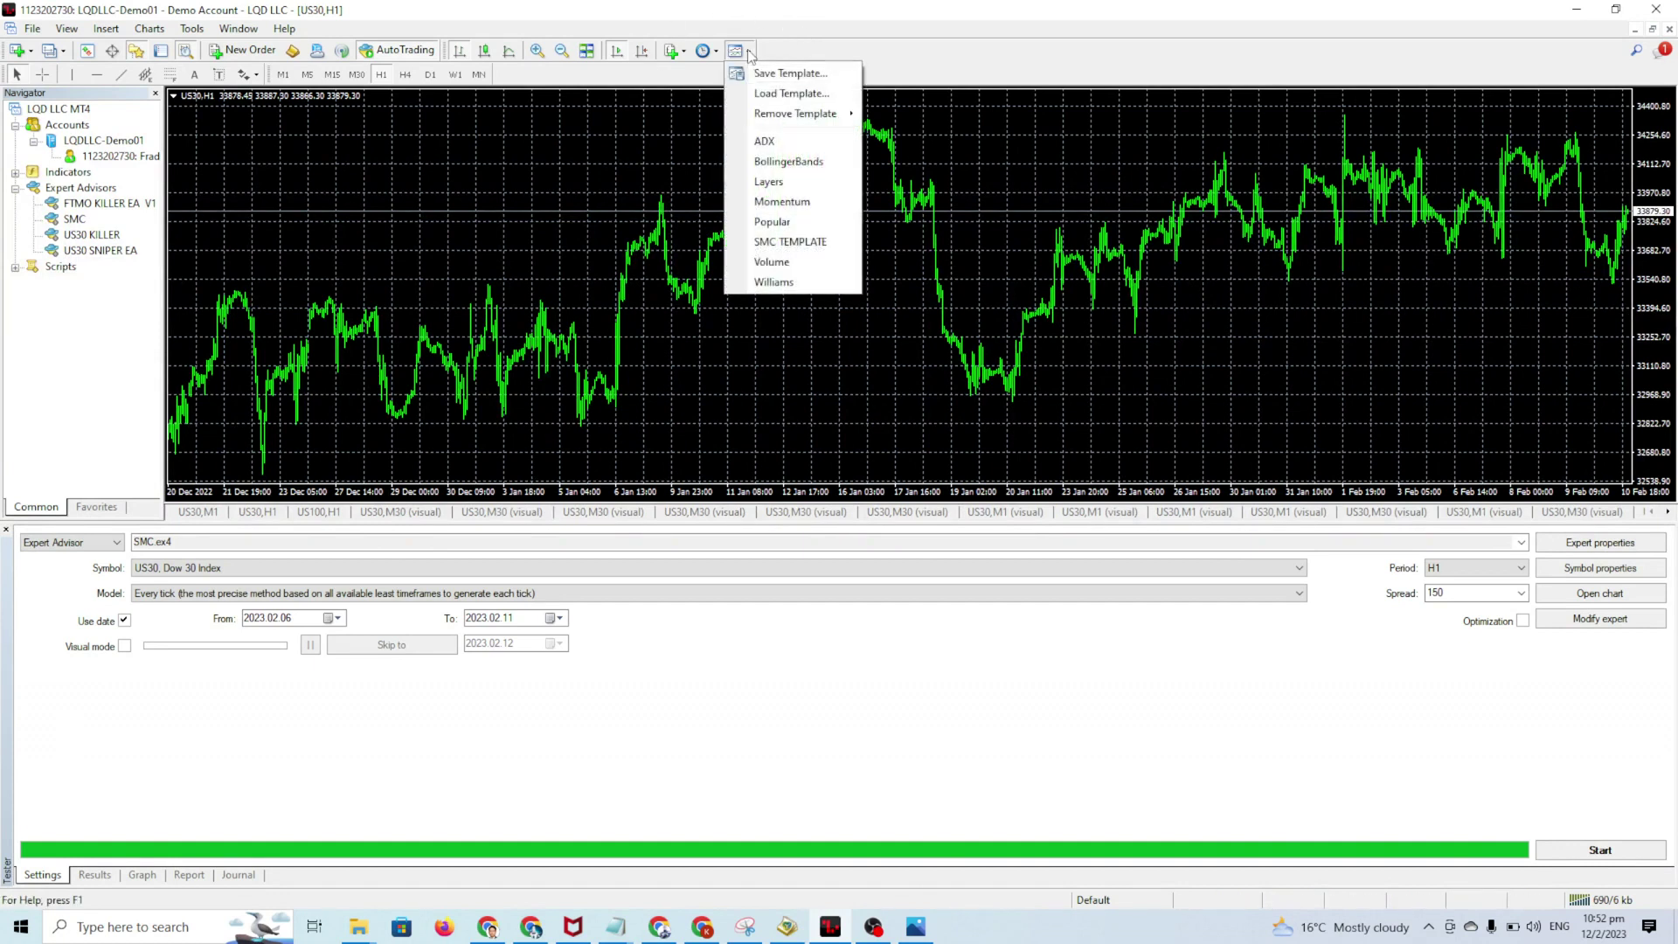
pyautogui.click(770, 95)
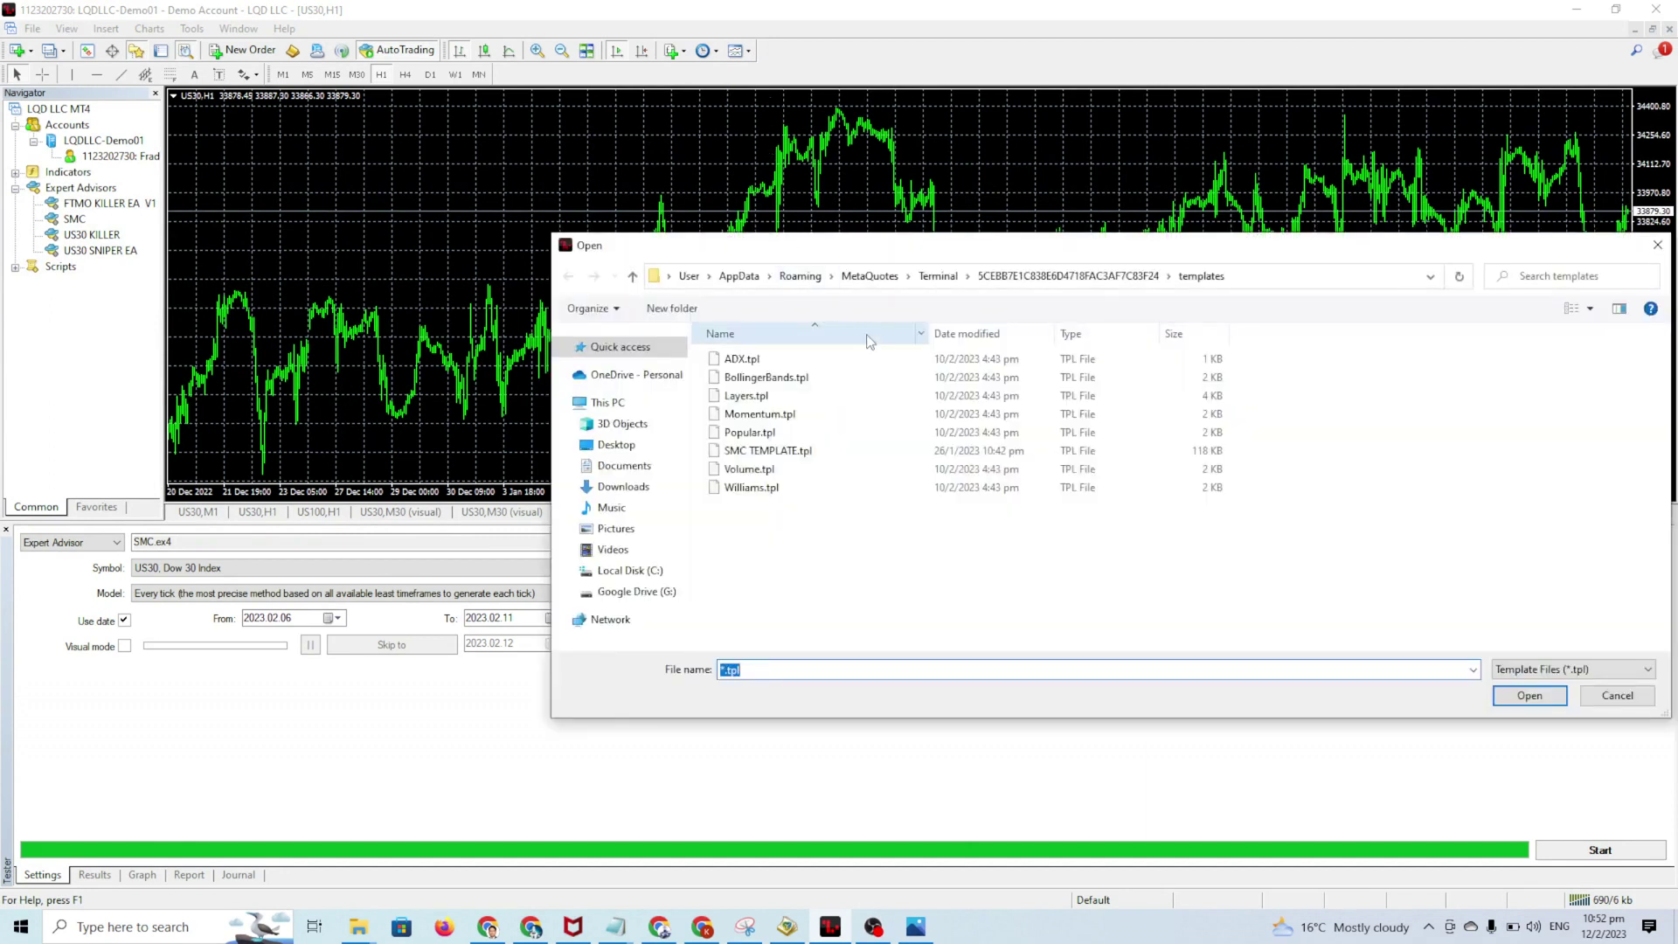
pyautogui.click(778, 453)
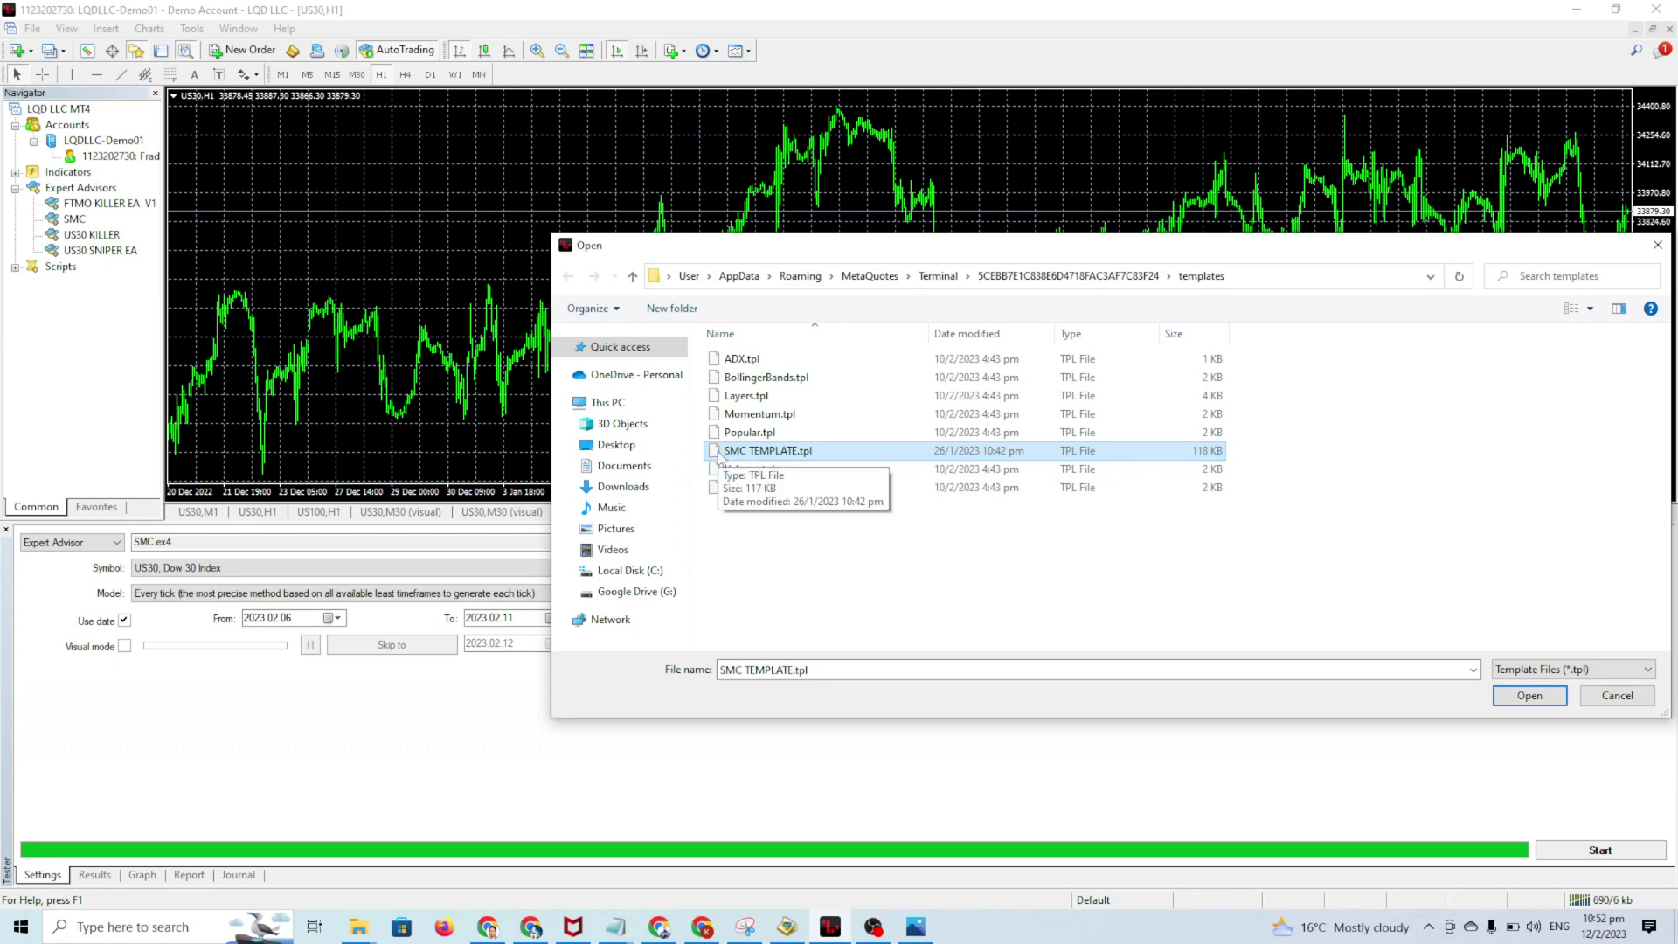
pyautogui.click(1630, 702)
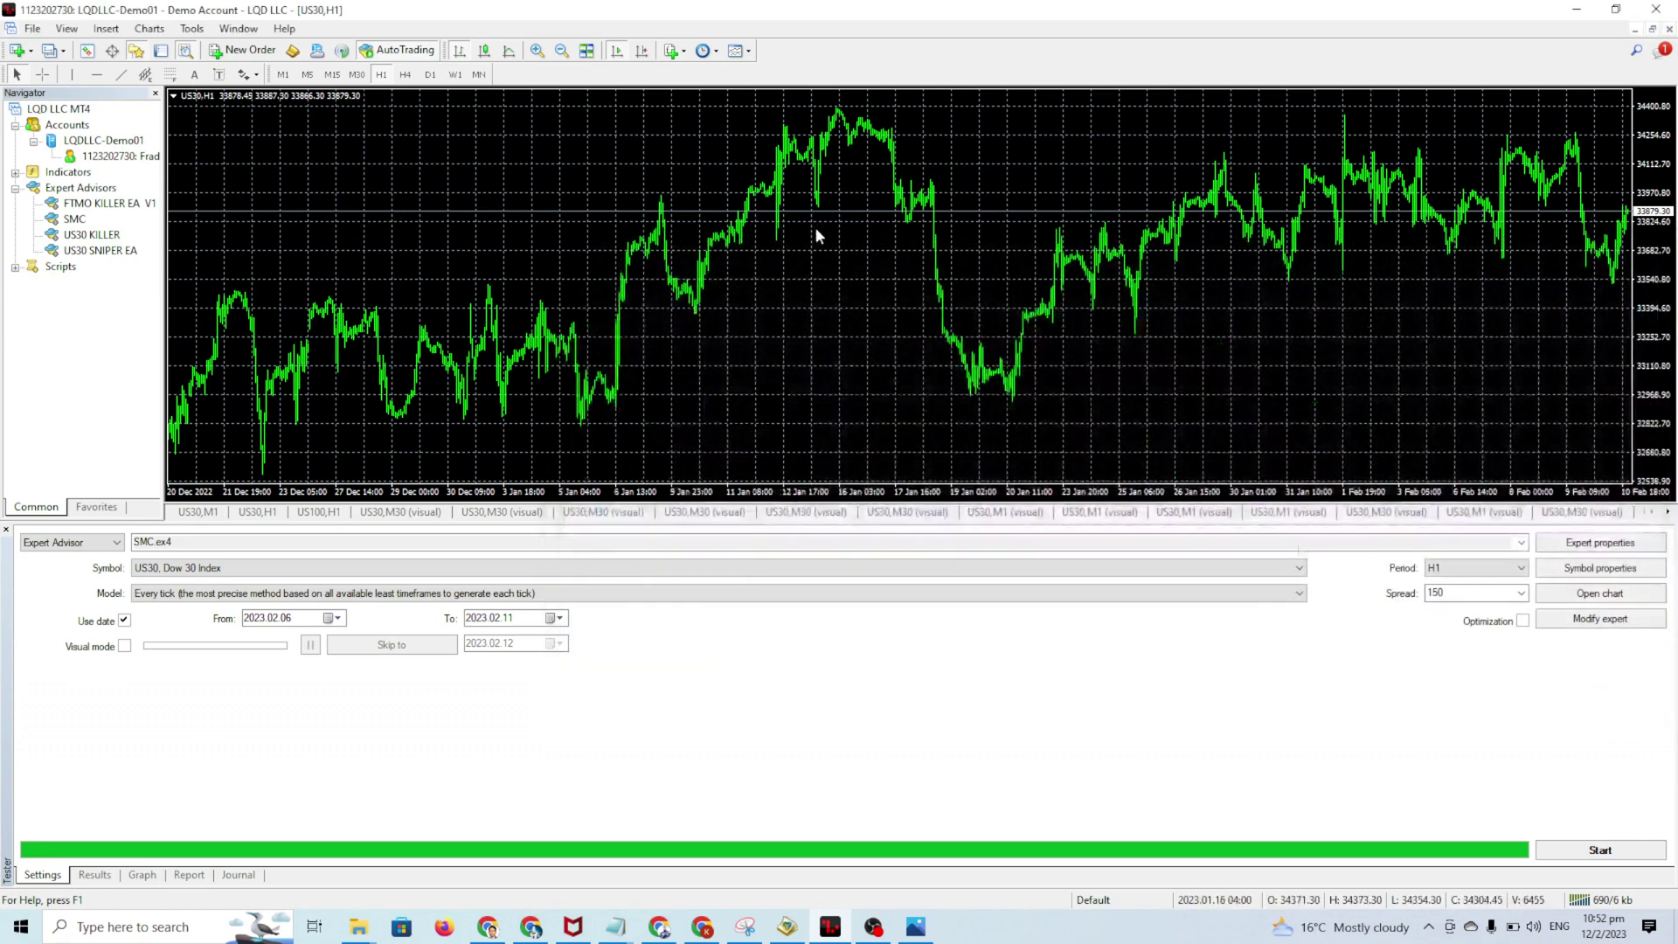
pyautogui.click(750, 51)
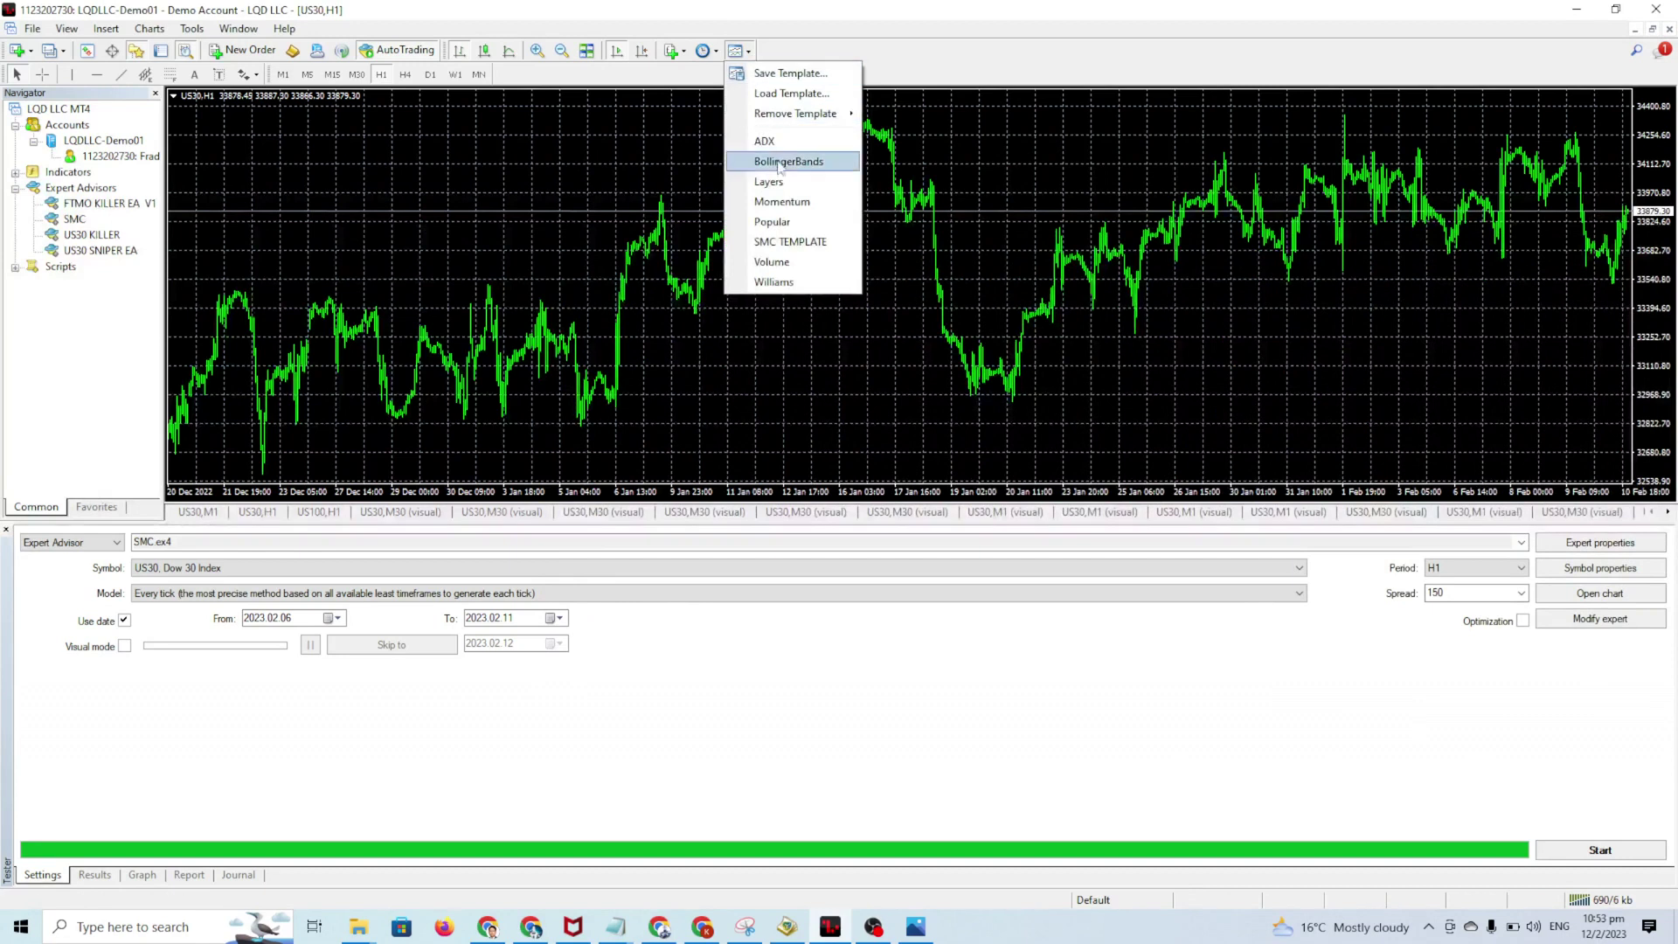
pyautogui.click(853, 243)
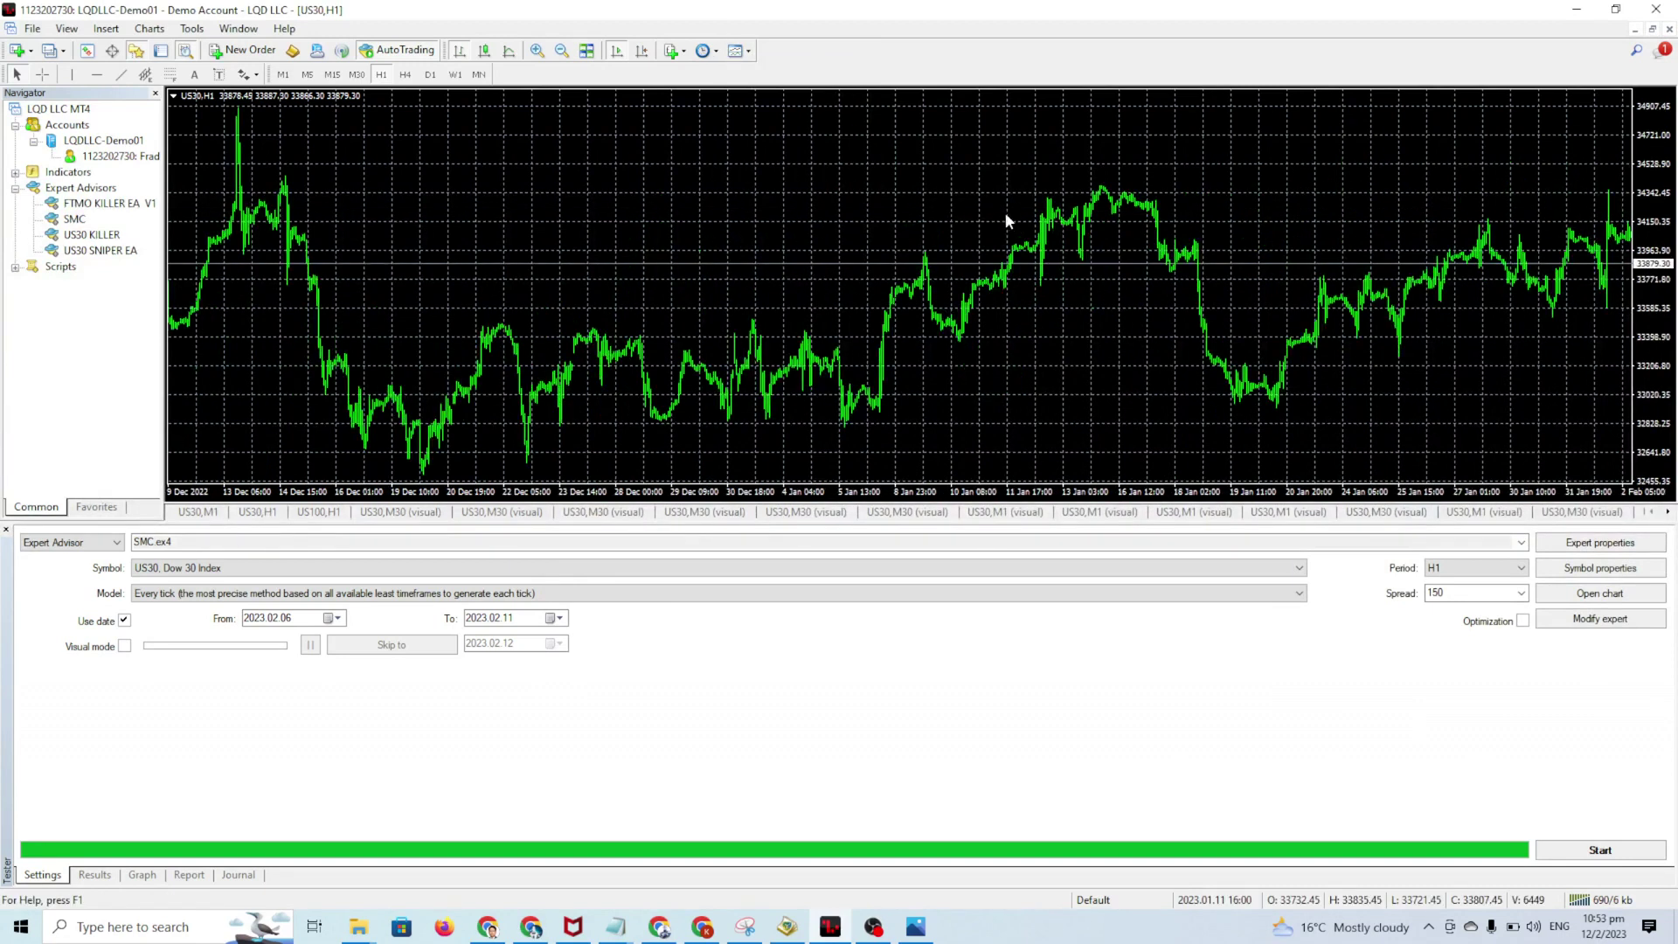
pyautogui.click(749, 53)
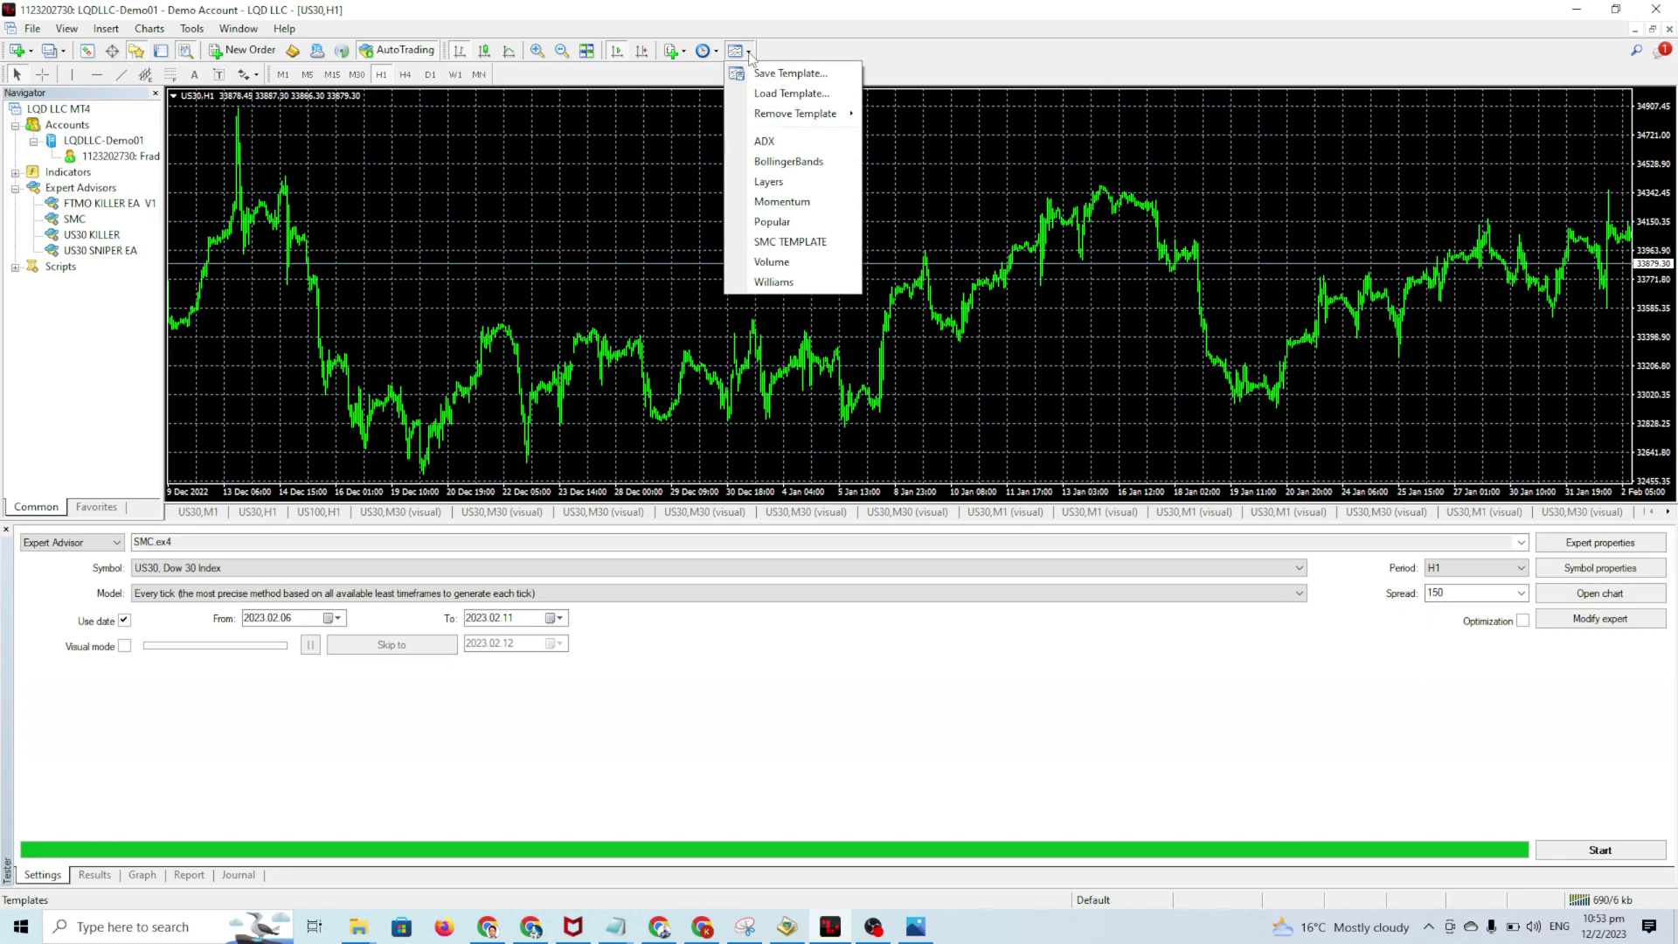
pyautogui.click(802, 243)
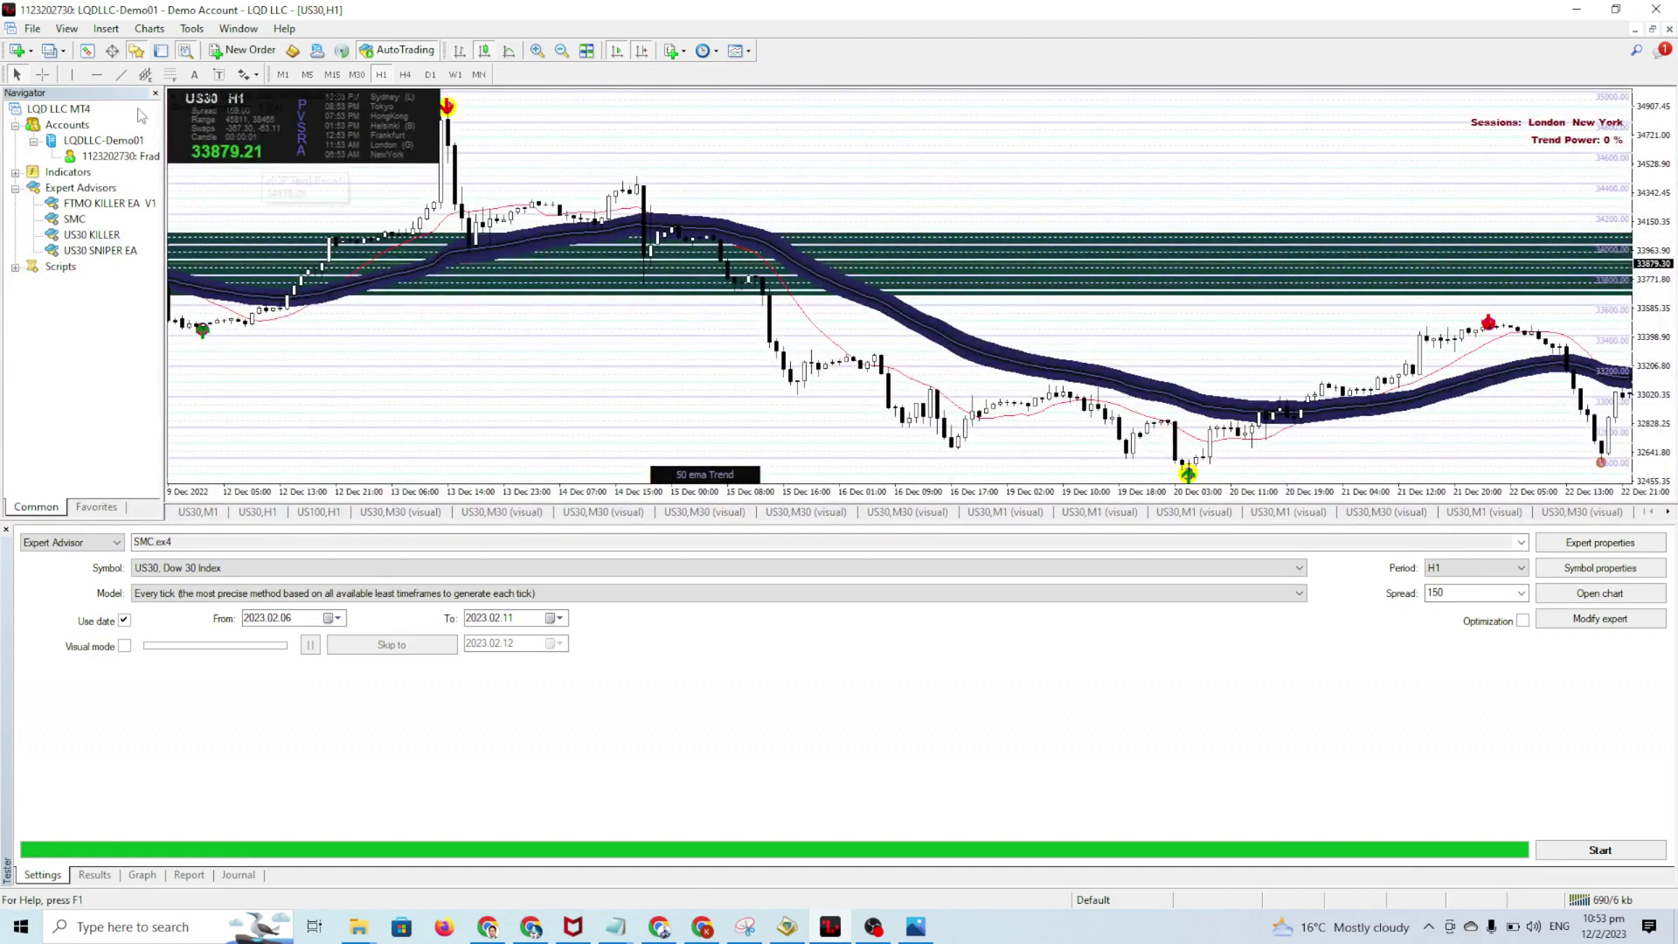
# - Hide the Strategy Tester and show the Terminal trade list with the 104 588.00 USD balance
pyautogui.click(68, 29)
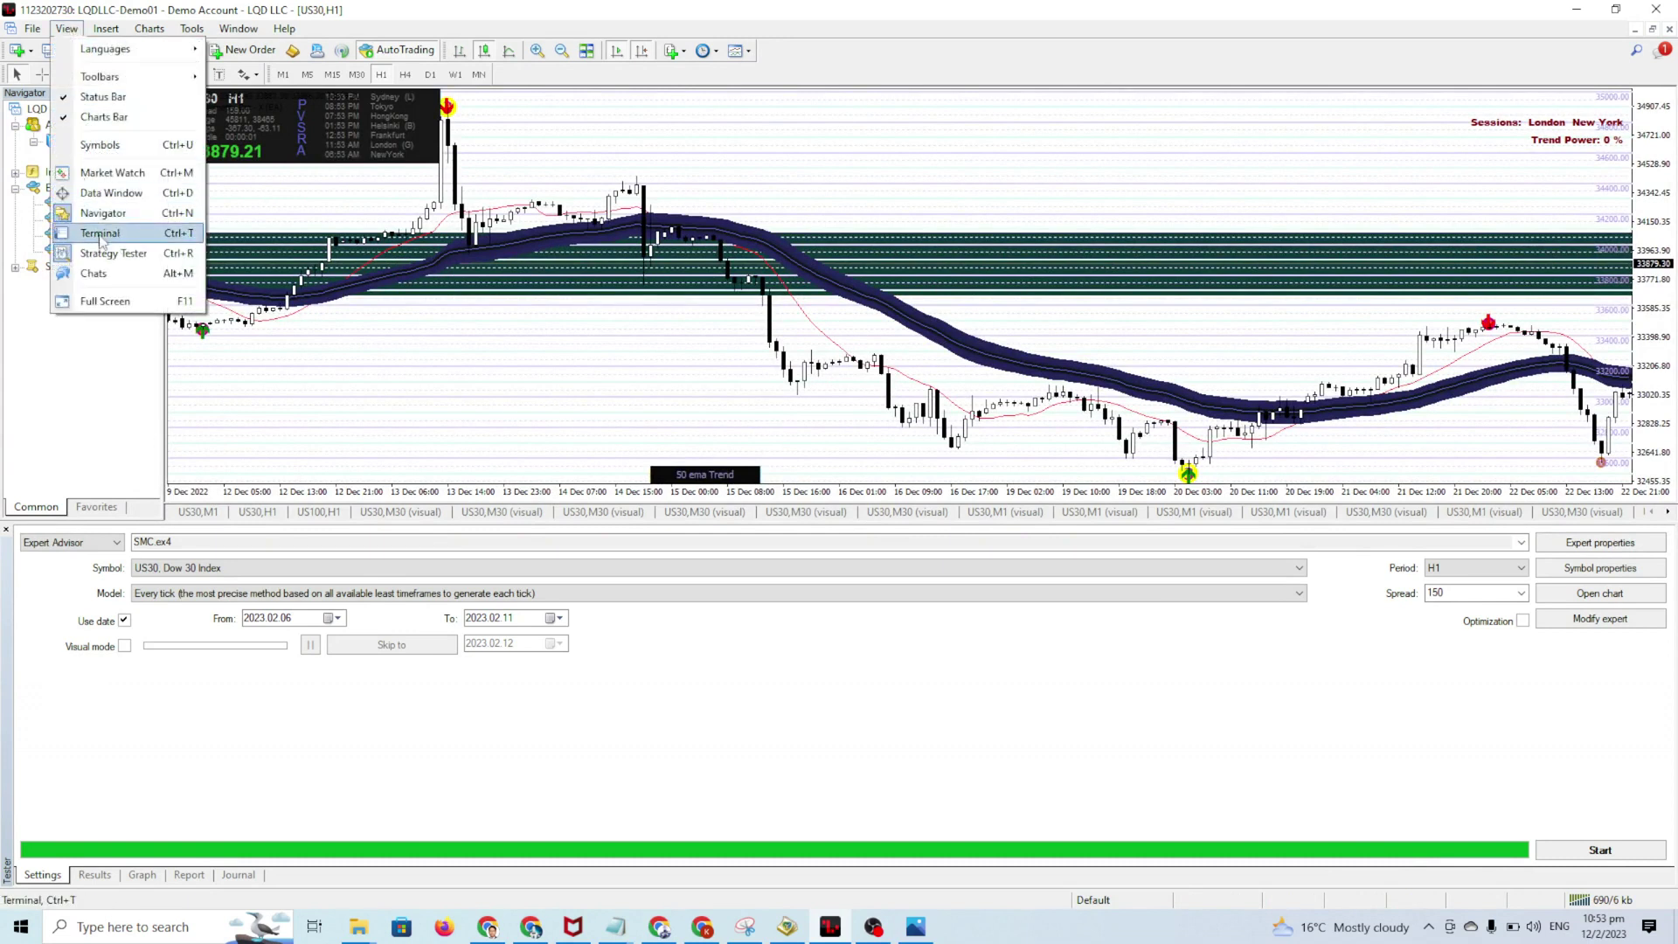
pyautogui.click(109, 249)
pyautogui.click(66, 29)
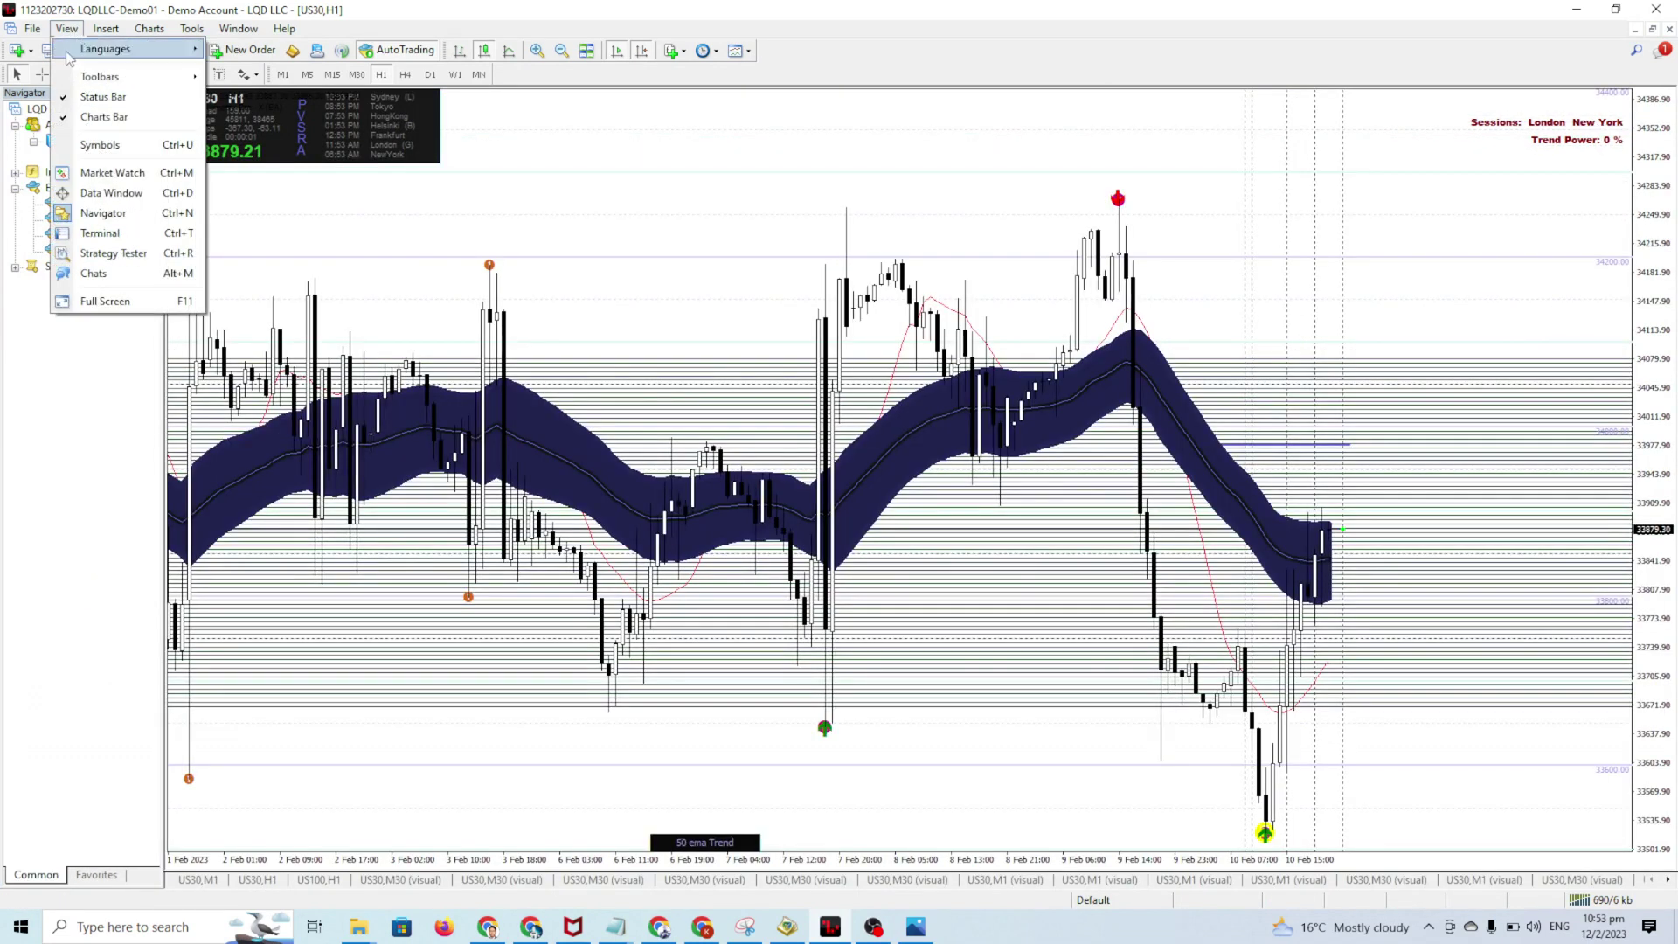
pyautogui.click(101, 234)
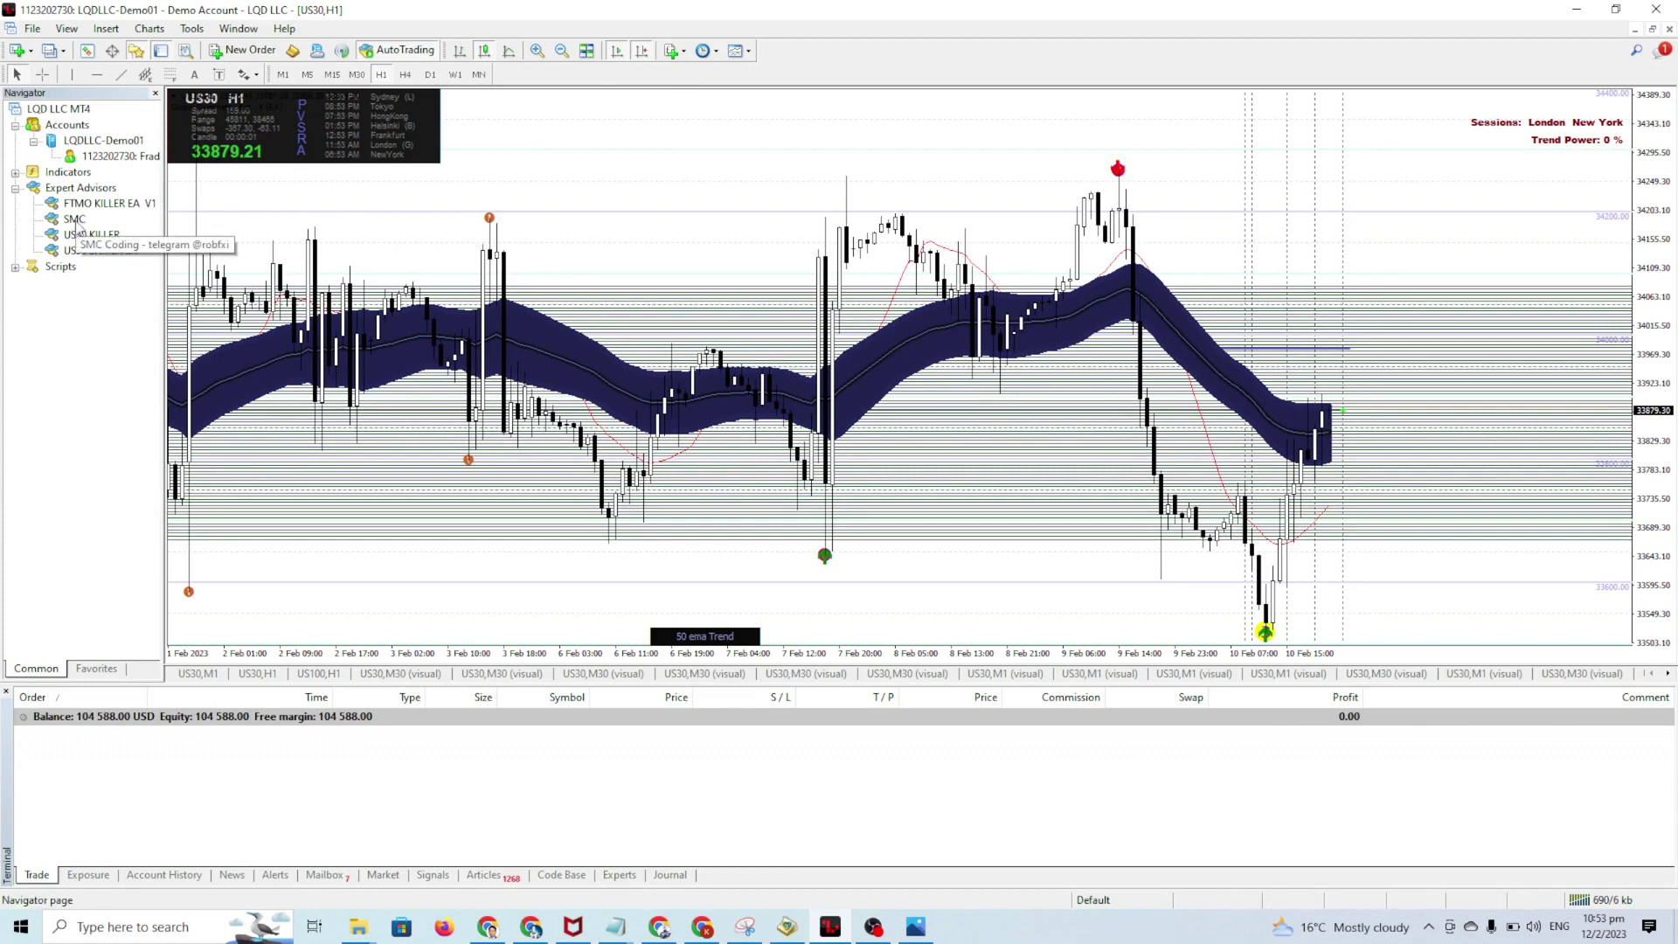
# - Drag SMC onto the US30 H1 chart and browse for a preset from its Inputs tab
pyautogui.moveTo(77, 226); pyautogui.dragTo(673, 164)
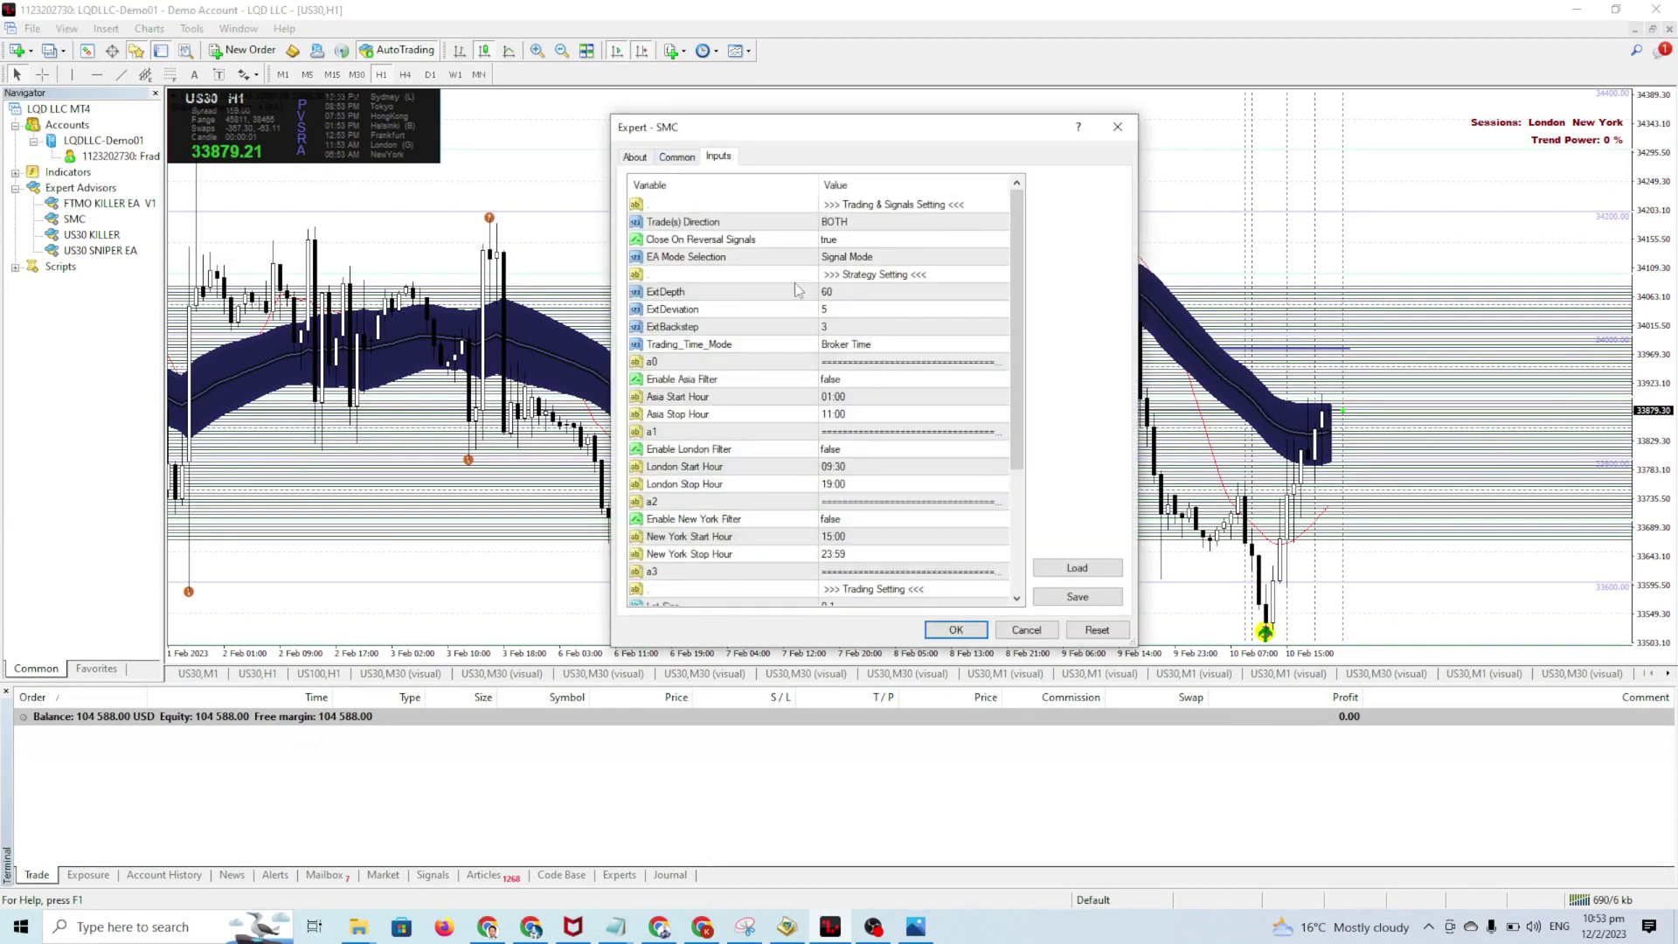
pyautogui.moveTo(1012, 323); pyautogui.dragTo(1090, 542)
pyautogui.click(1078, 568)
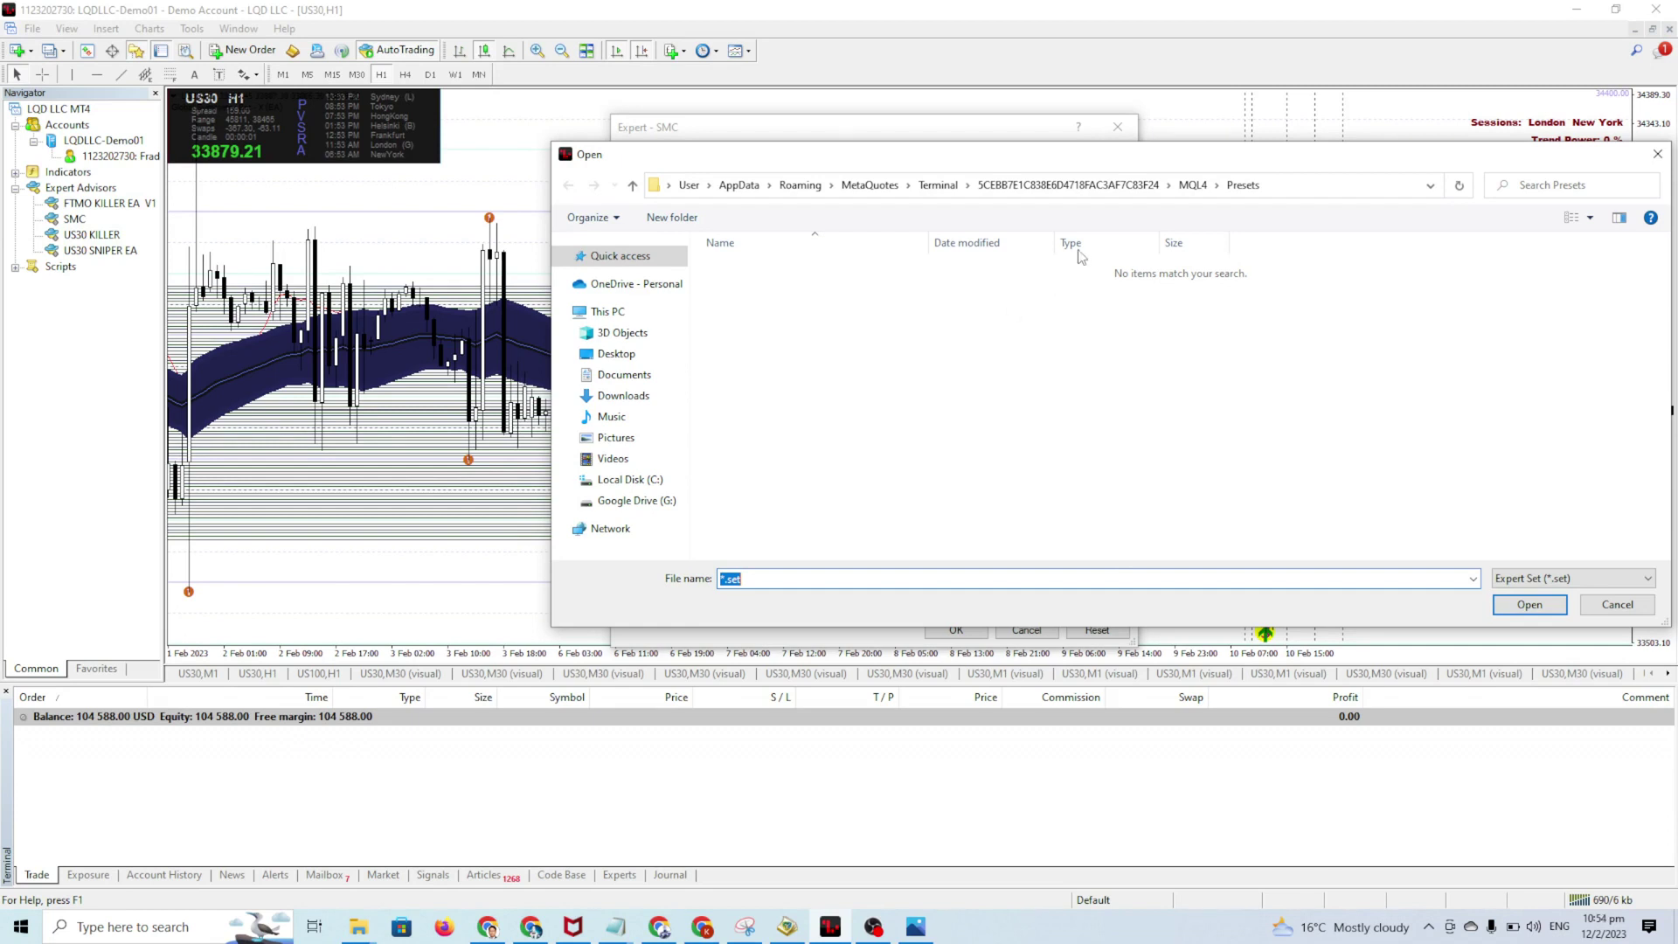
# - Load US30 1H.set from tester\Smart Money Concepts Robot\Set Files and confirm with OK
pyautogui.click(1130, 187)
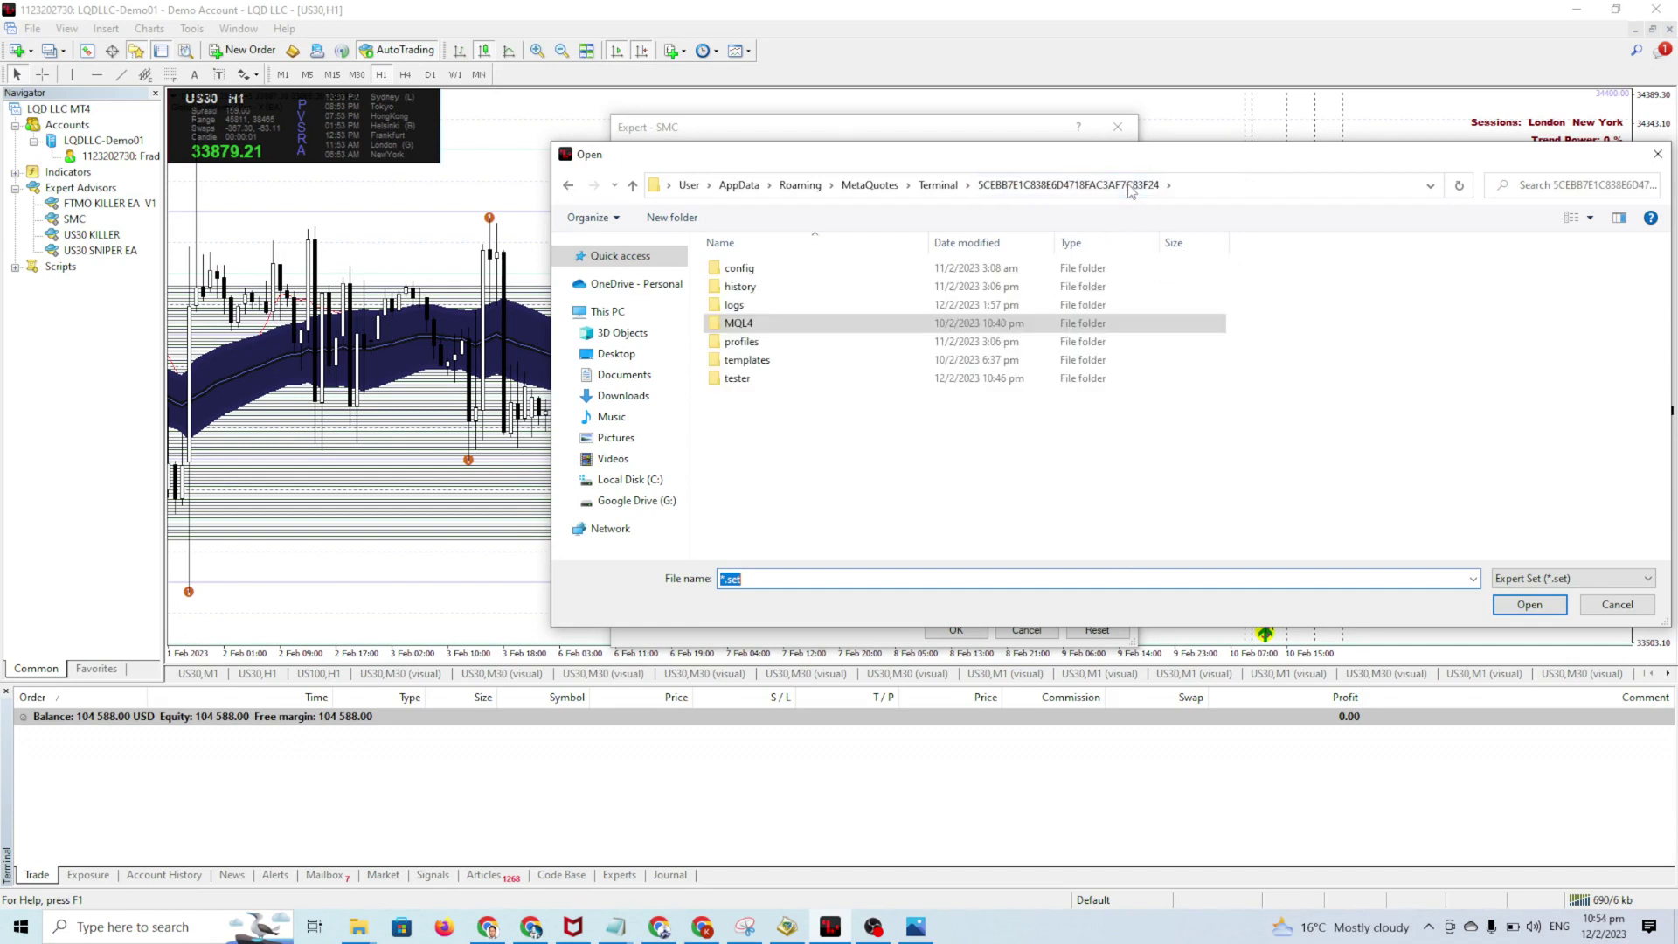
pyautogui.doubleClick(734, 379)
pyautogui.doubleClick(750, 347)
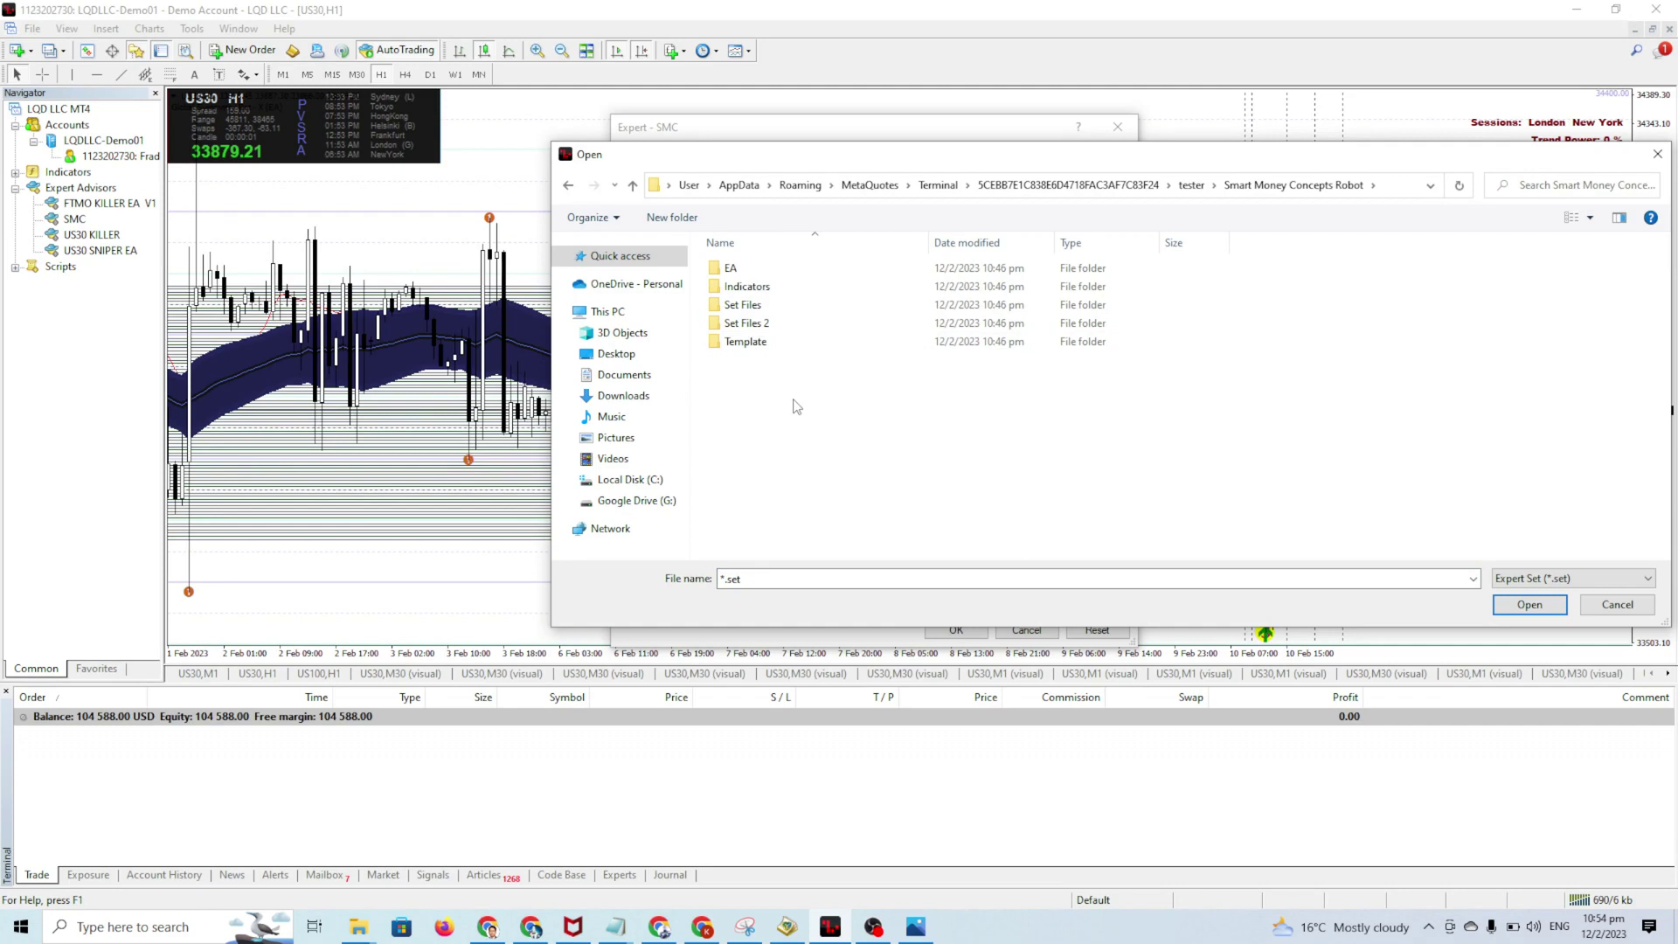
pyautogui.doubleClick(743, 305)
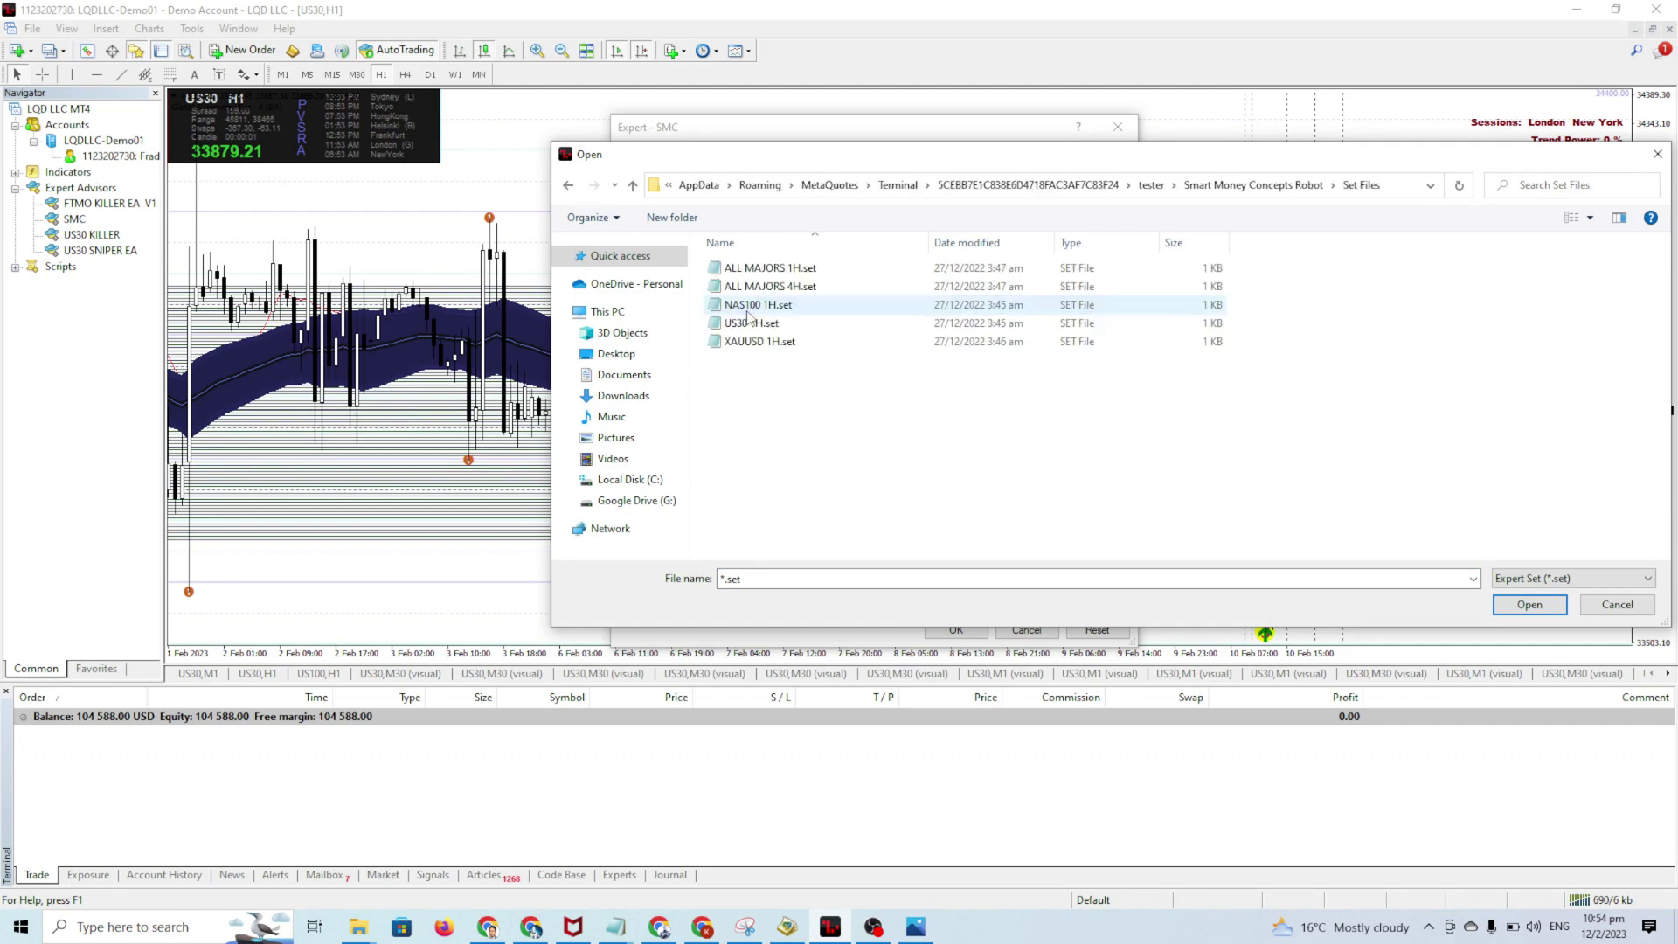
pyautogui.doubleClick(754, 325)
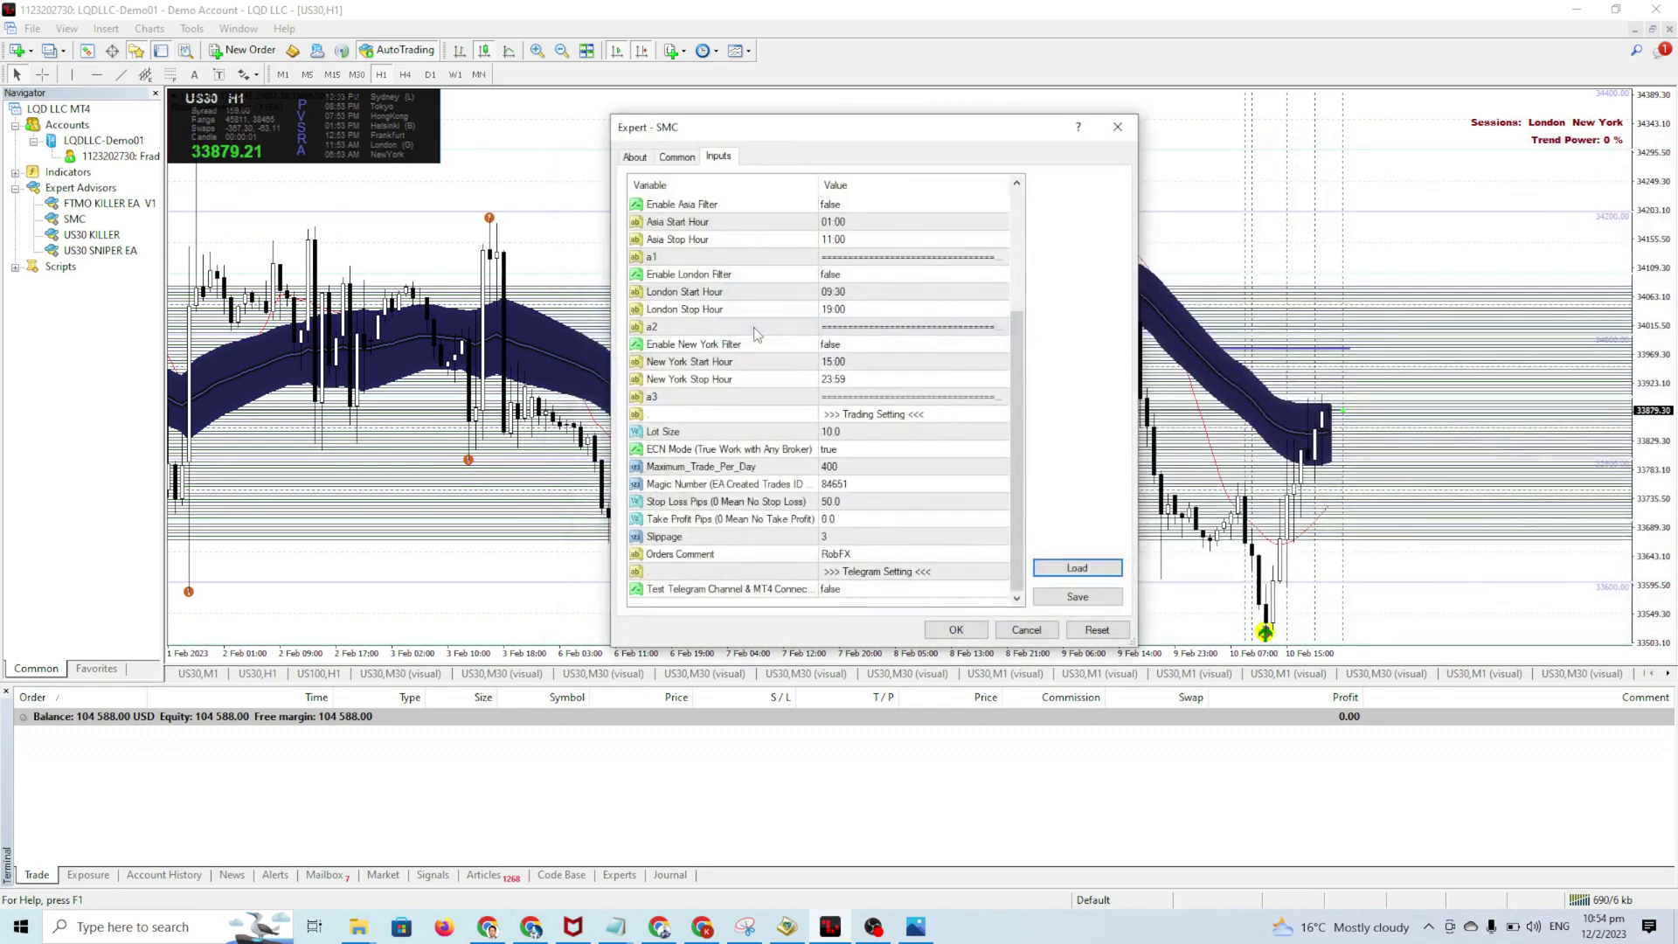
pyautogui.click(955, 630)
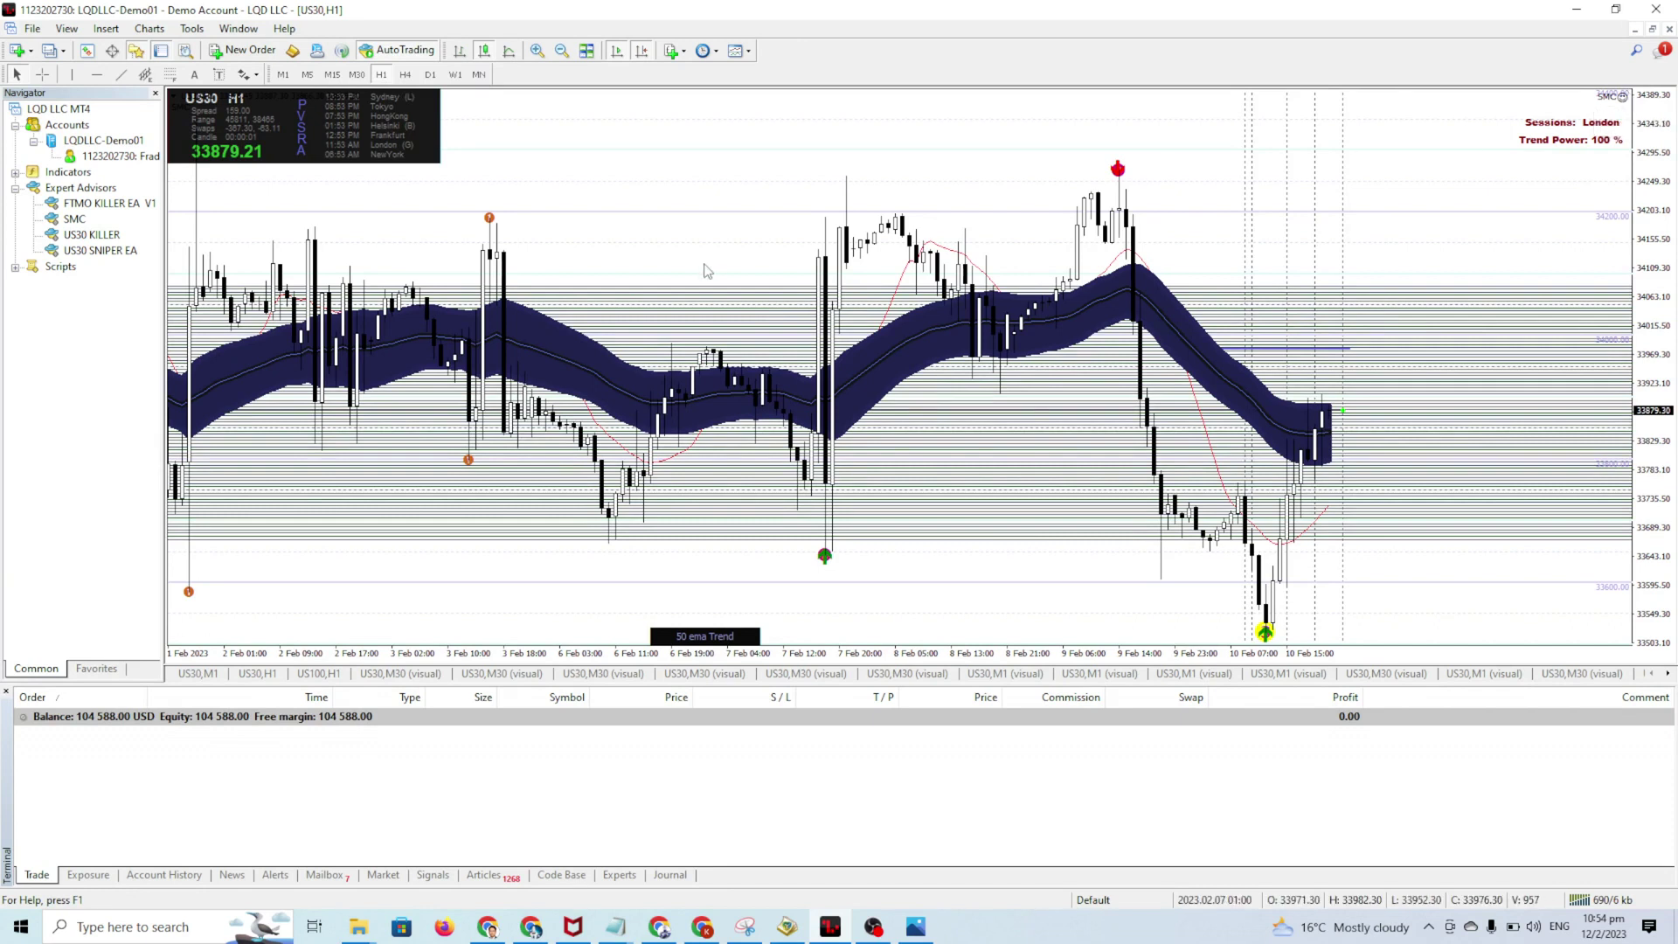
# - Swap the Terminal panel for the Strategy Tester settings below the chart
pyautogui.click(67, 30)
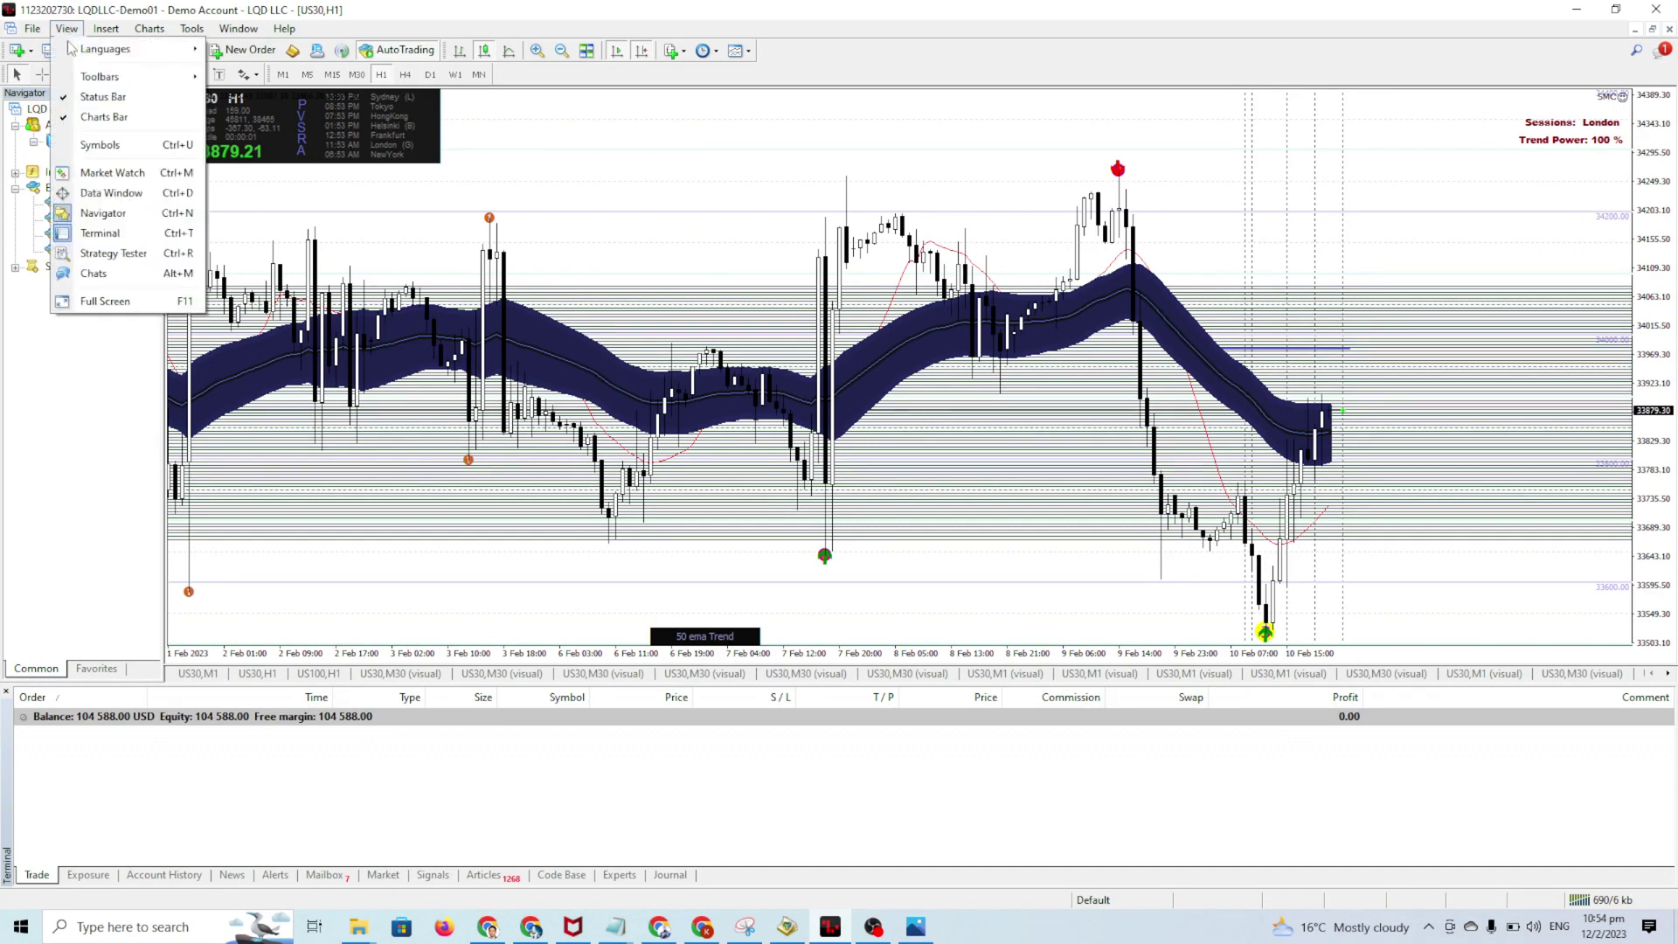
pyautogui.click(101, 255)
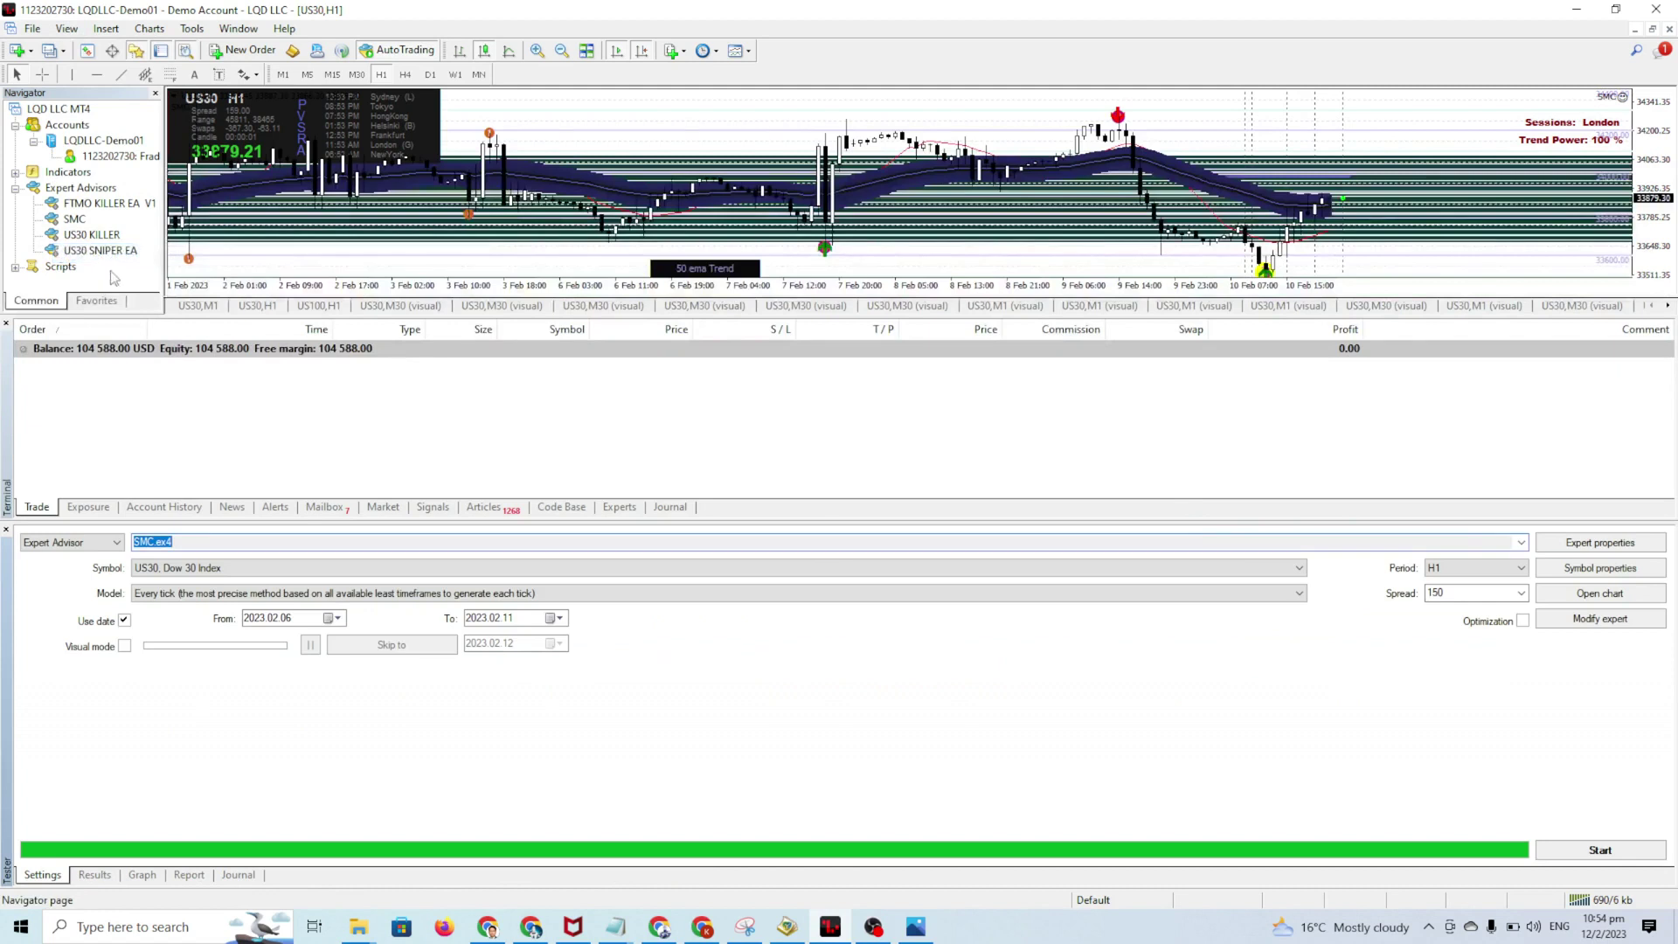
pyautogui.click(67, 28)
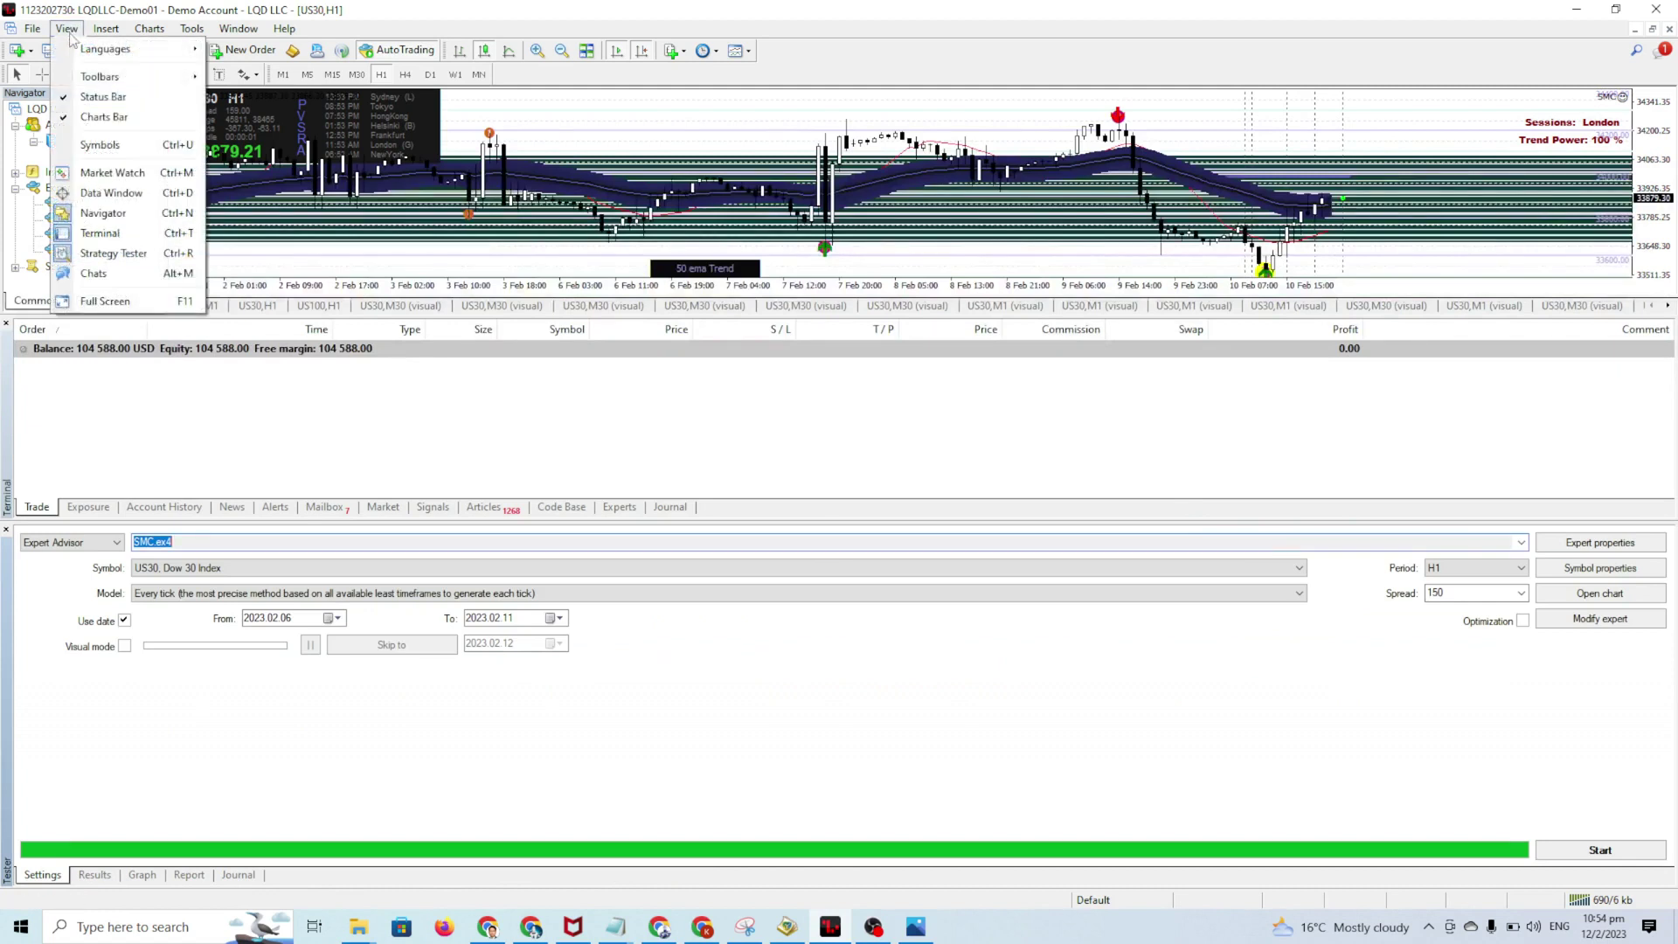
pyautogui.click(113, 234)
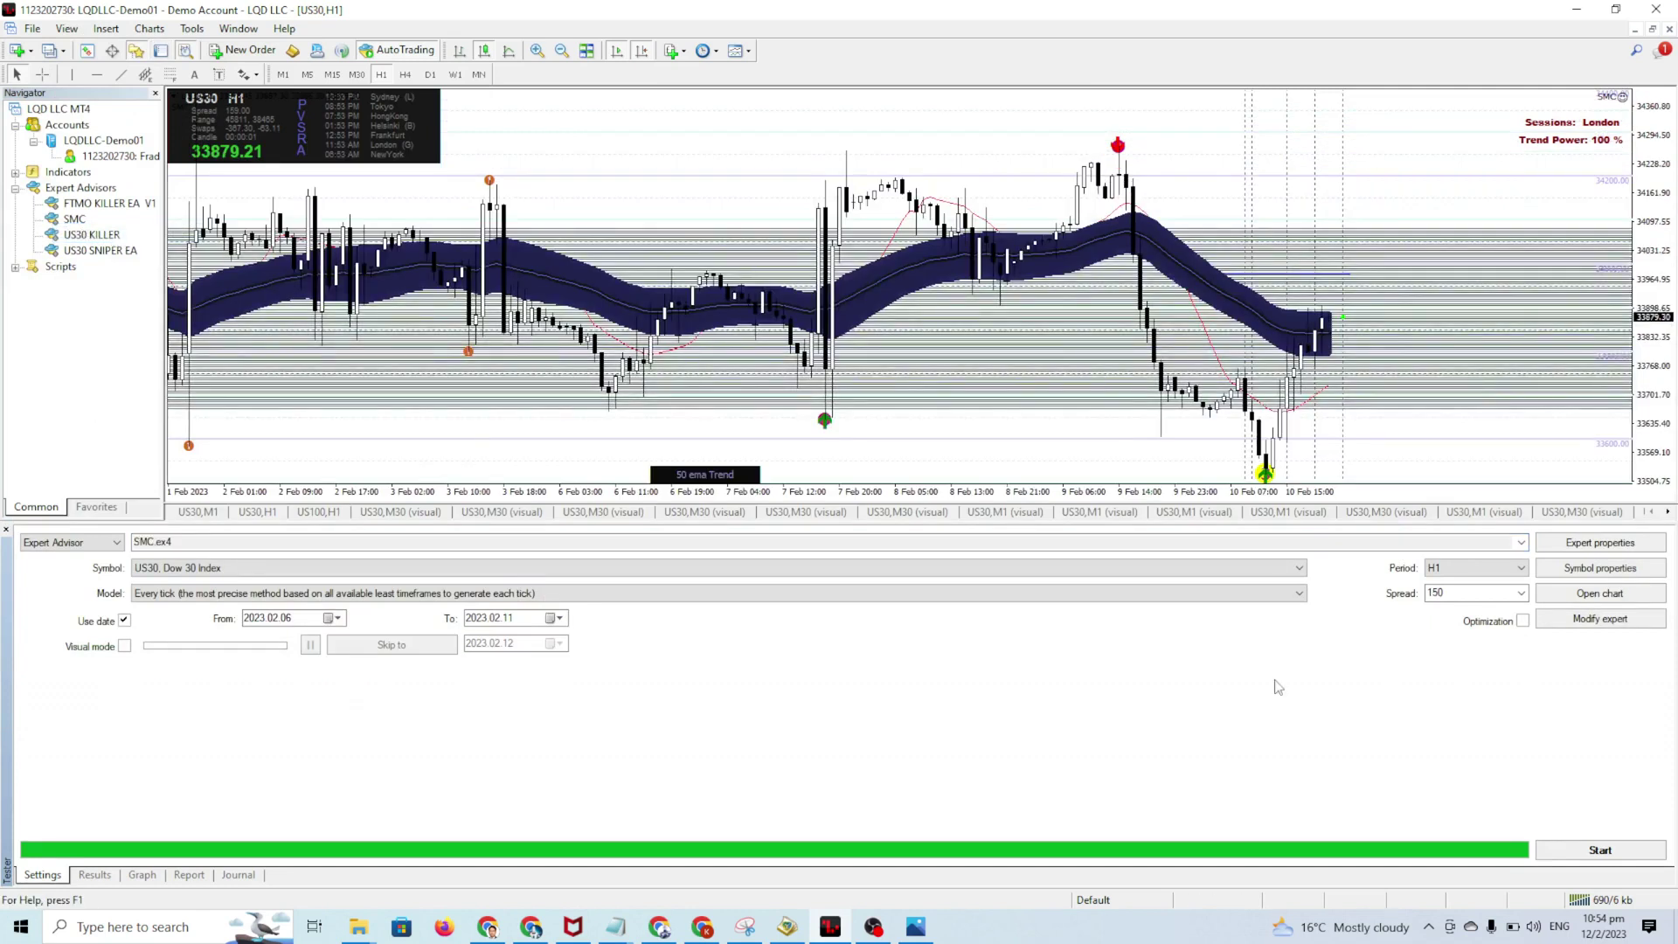
# - Load the US30 1H preset into the SMC tester inputs and confirm them
pyautogui.click(1600, 543)
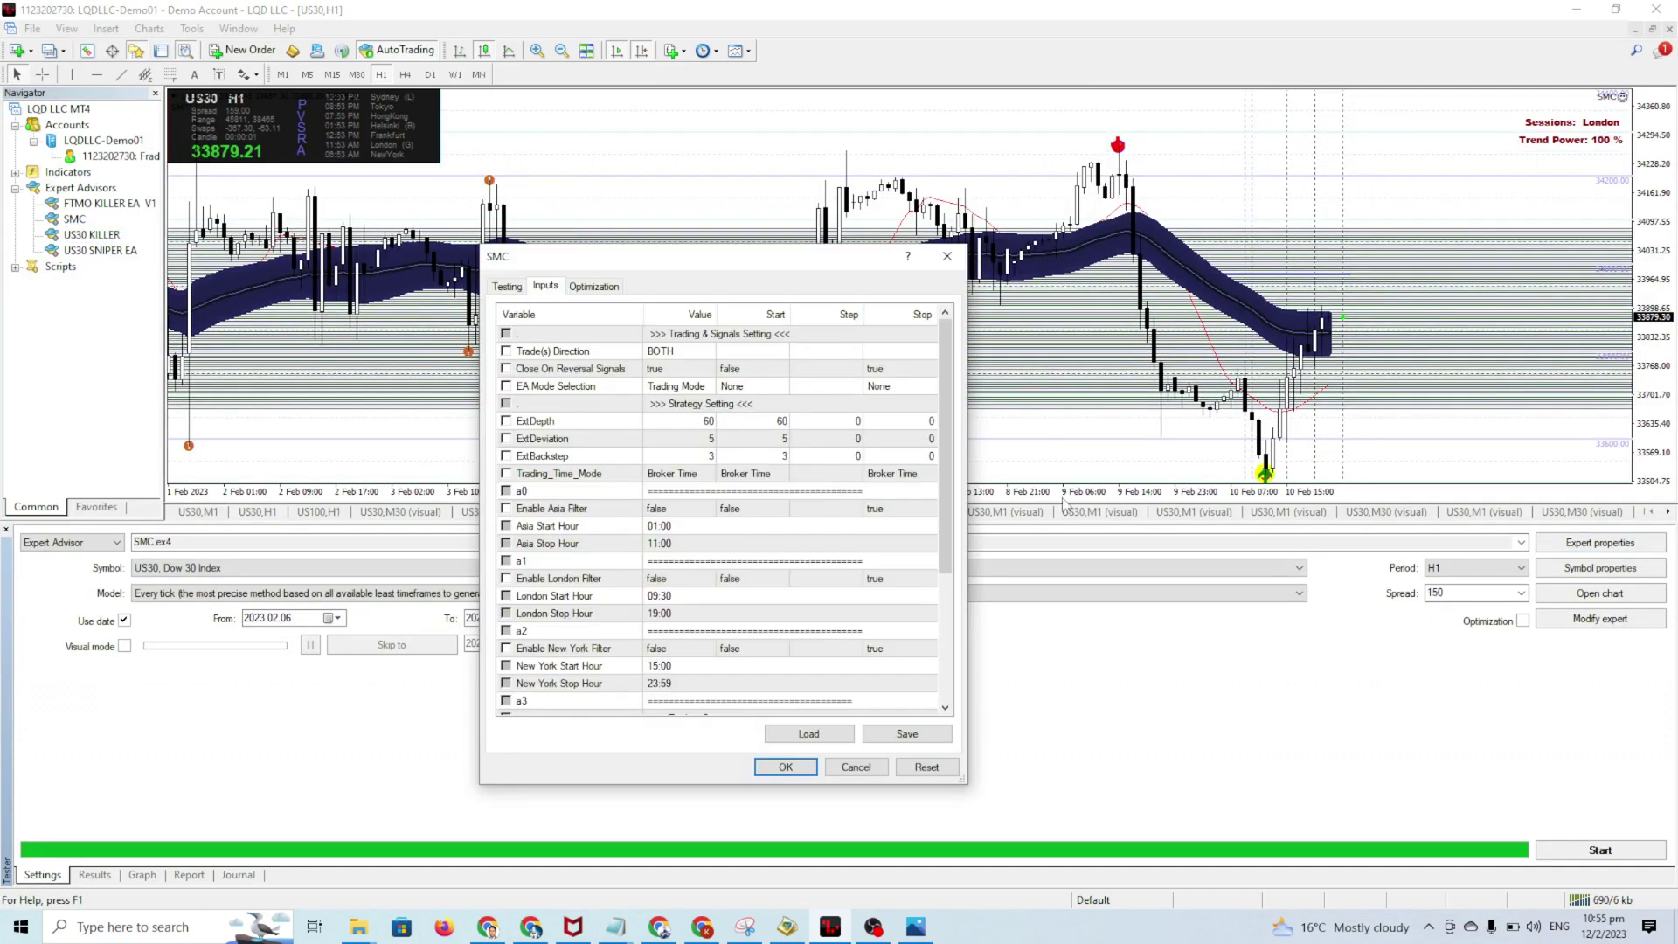
pyautogui.scroll(-4, 936, 556)
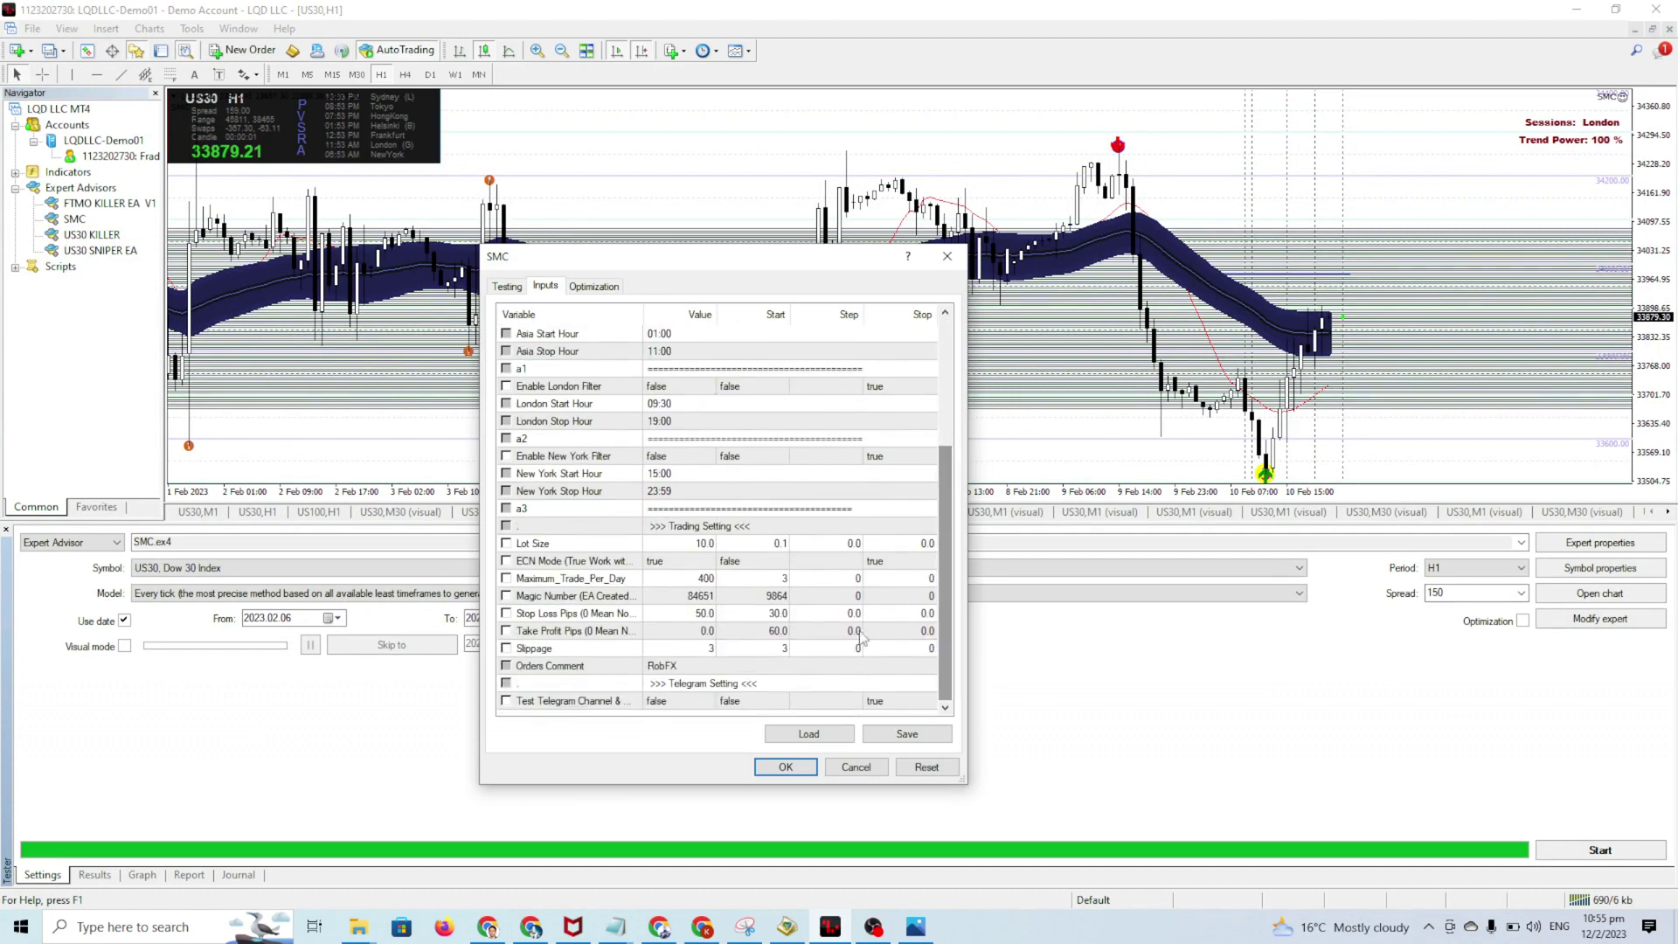
pyautogui.click(816, 736)
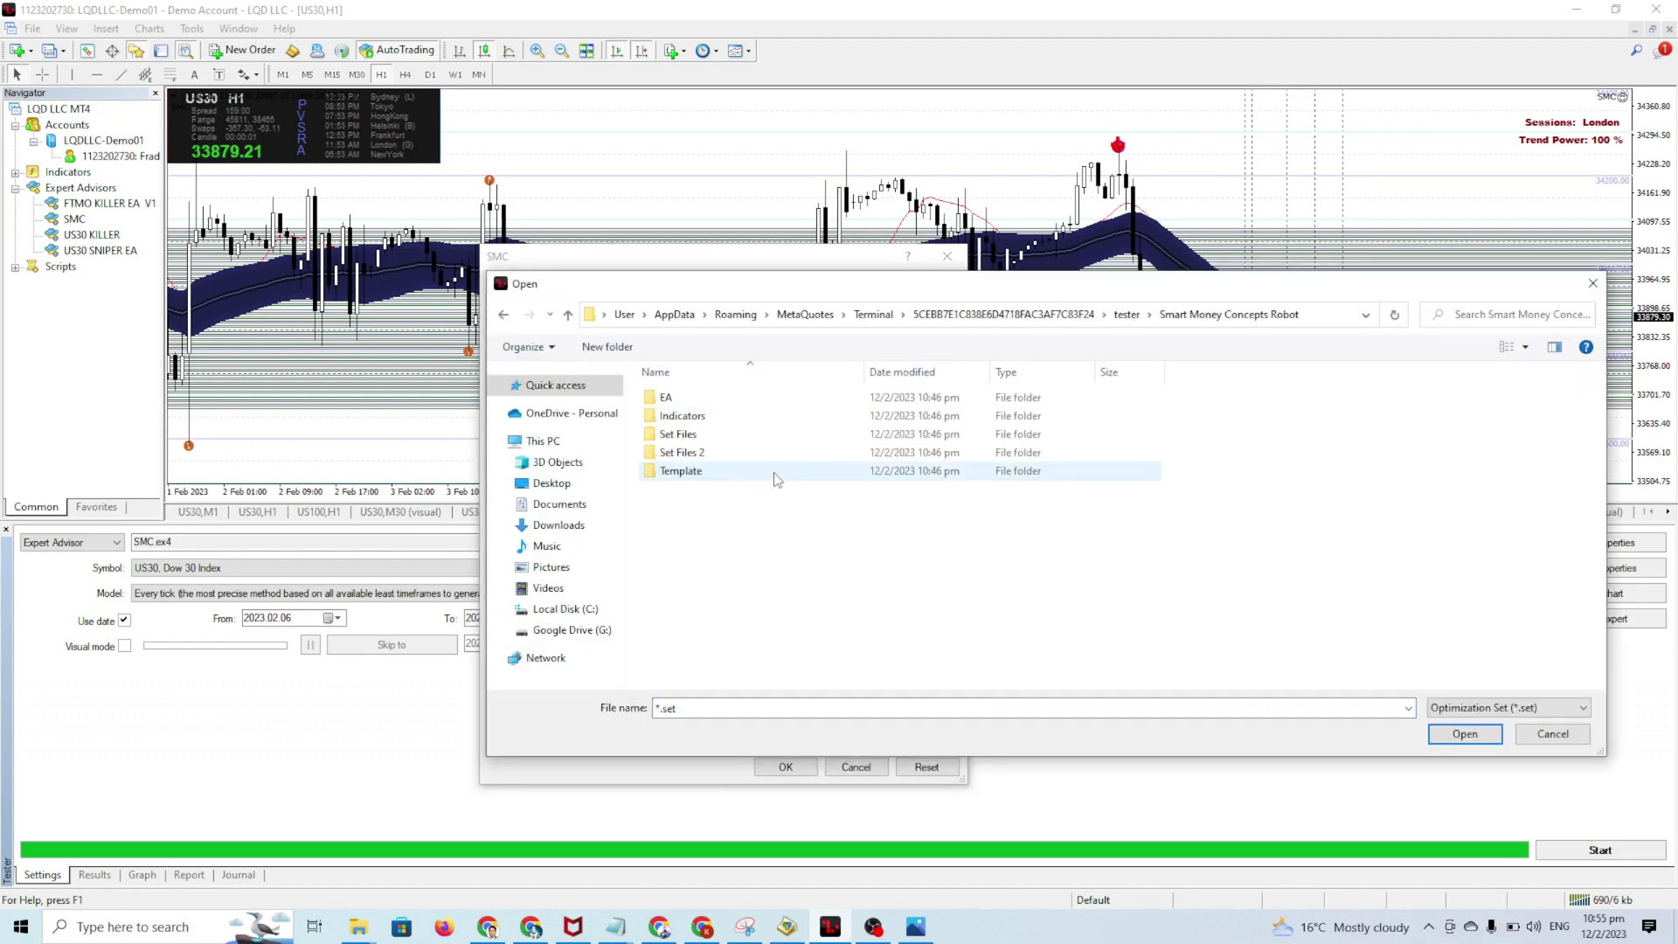
pyautogui.doubleClick(680, 434)
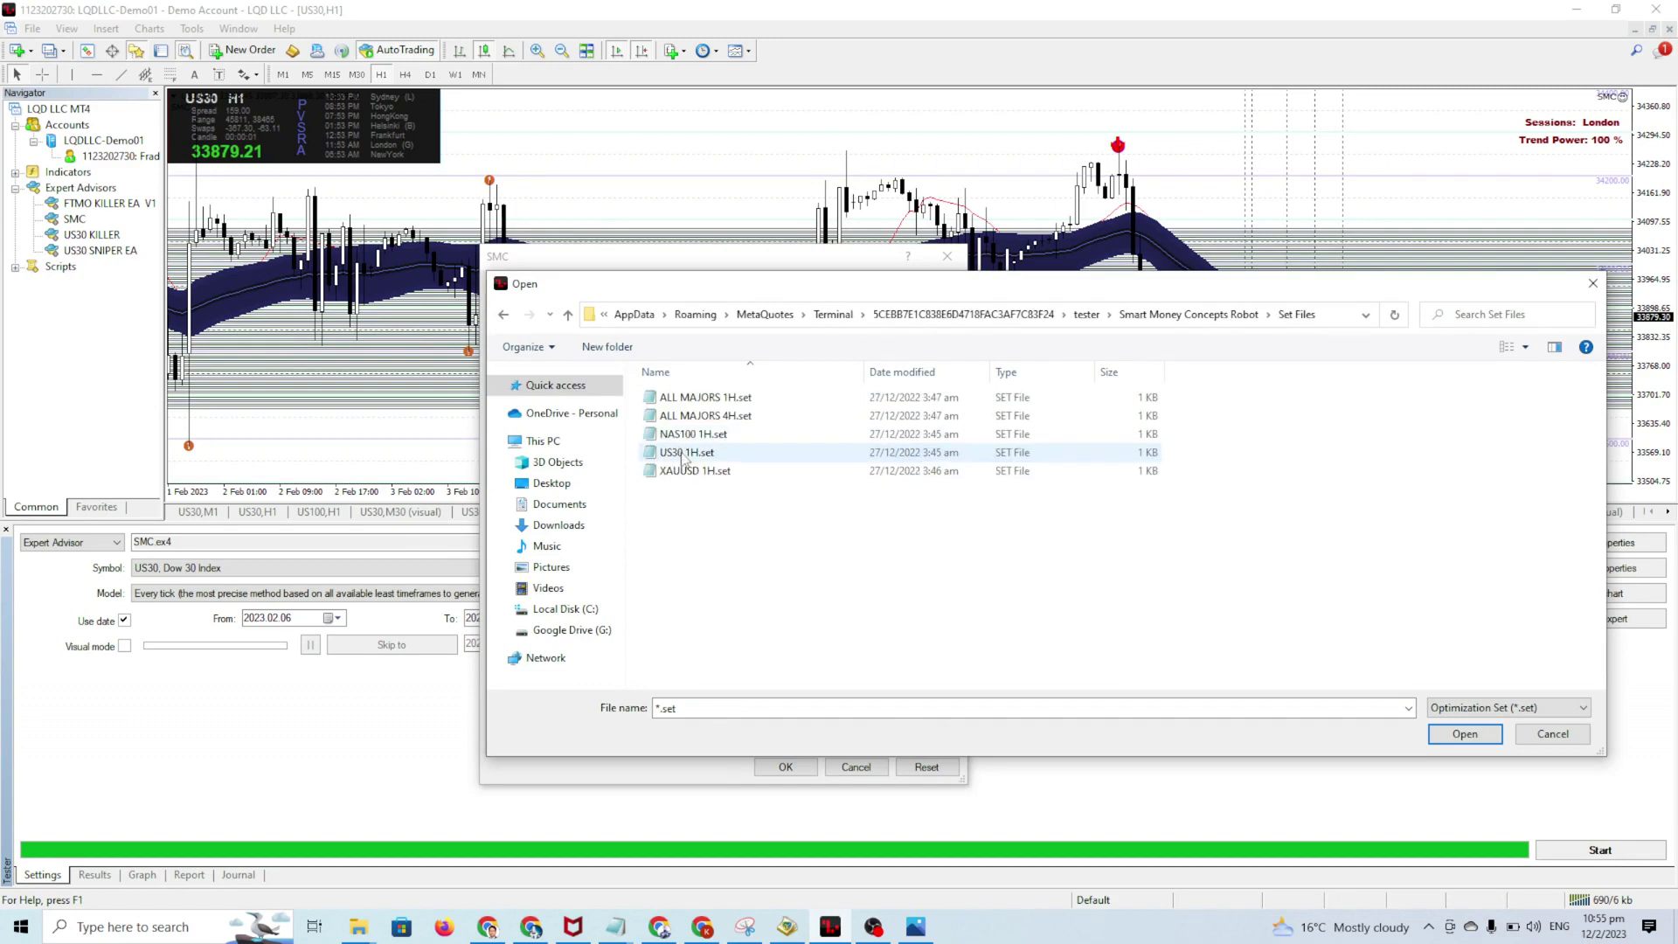
pyautogui.doubleClick(685, 453)
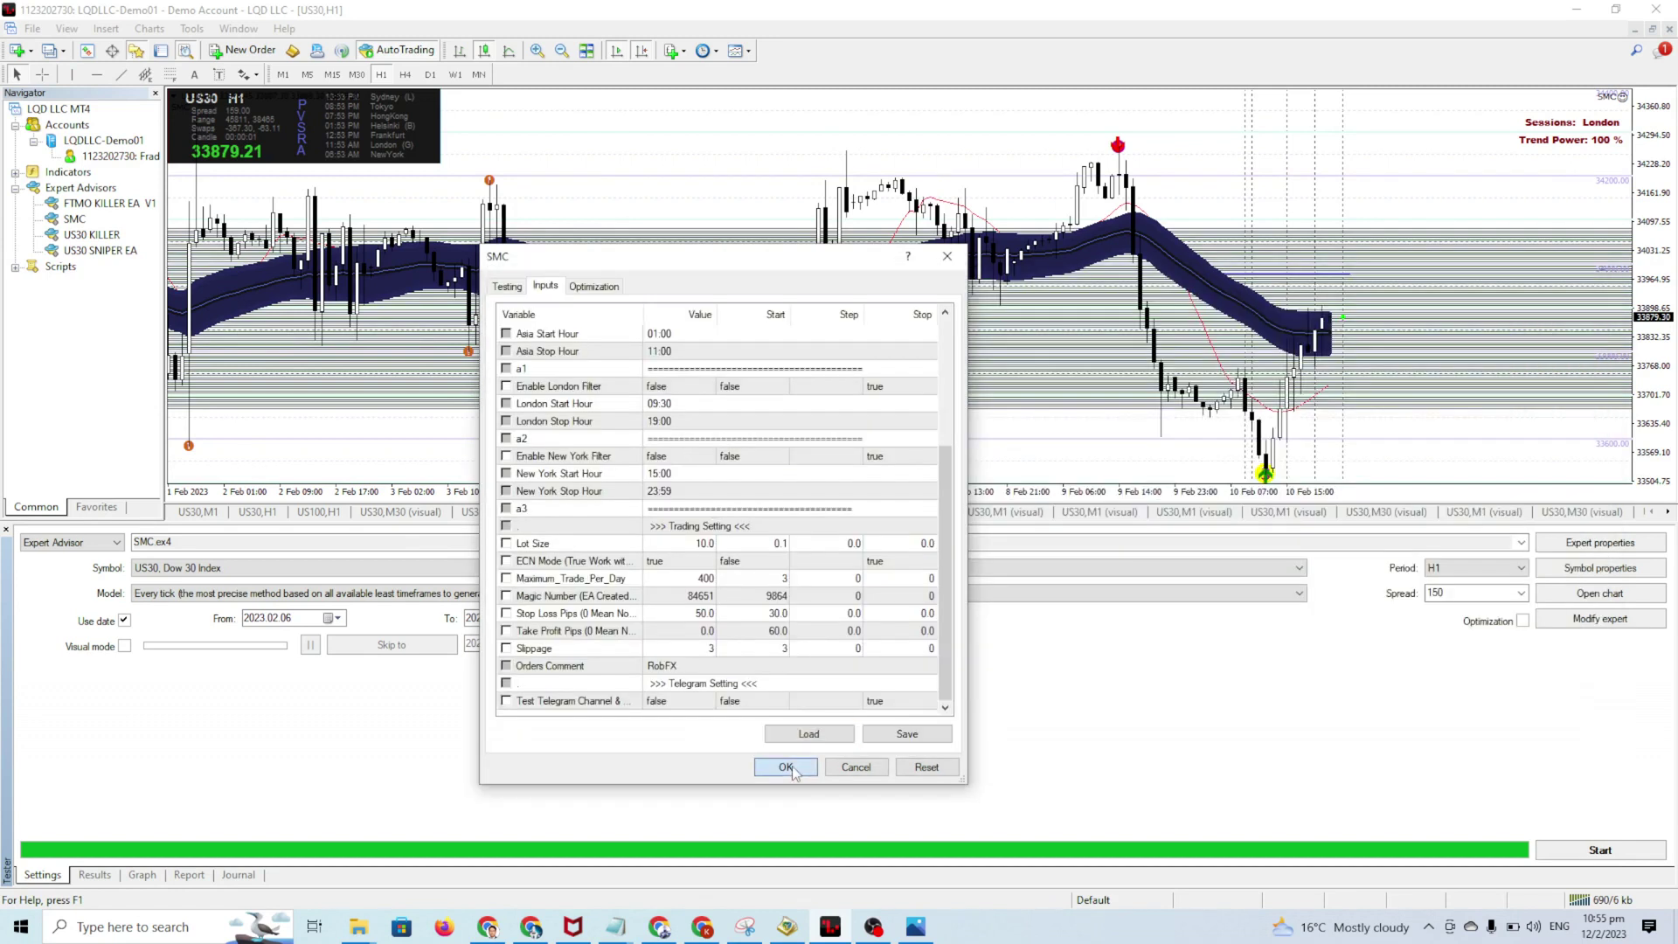
pyautogui.click(786, 766)
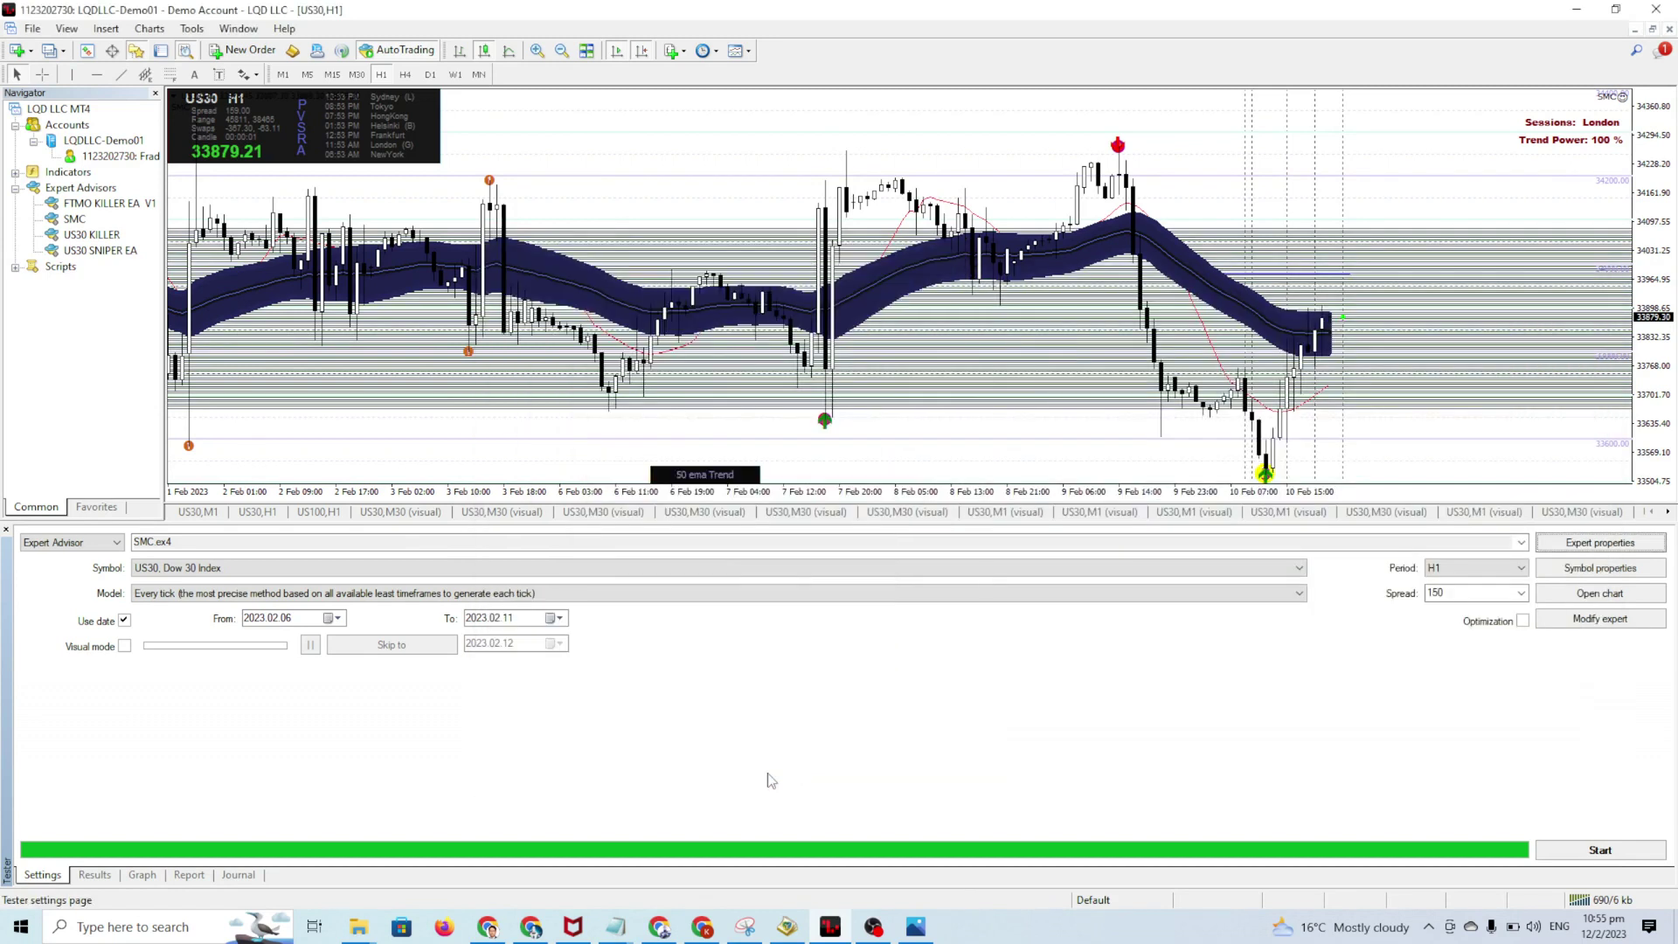
# - Set the backtest dates from 2023.02.06 to 2023.02.11
pyautogui.click(338, 619)
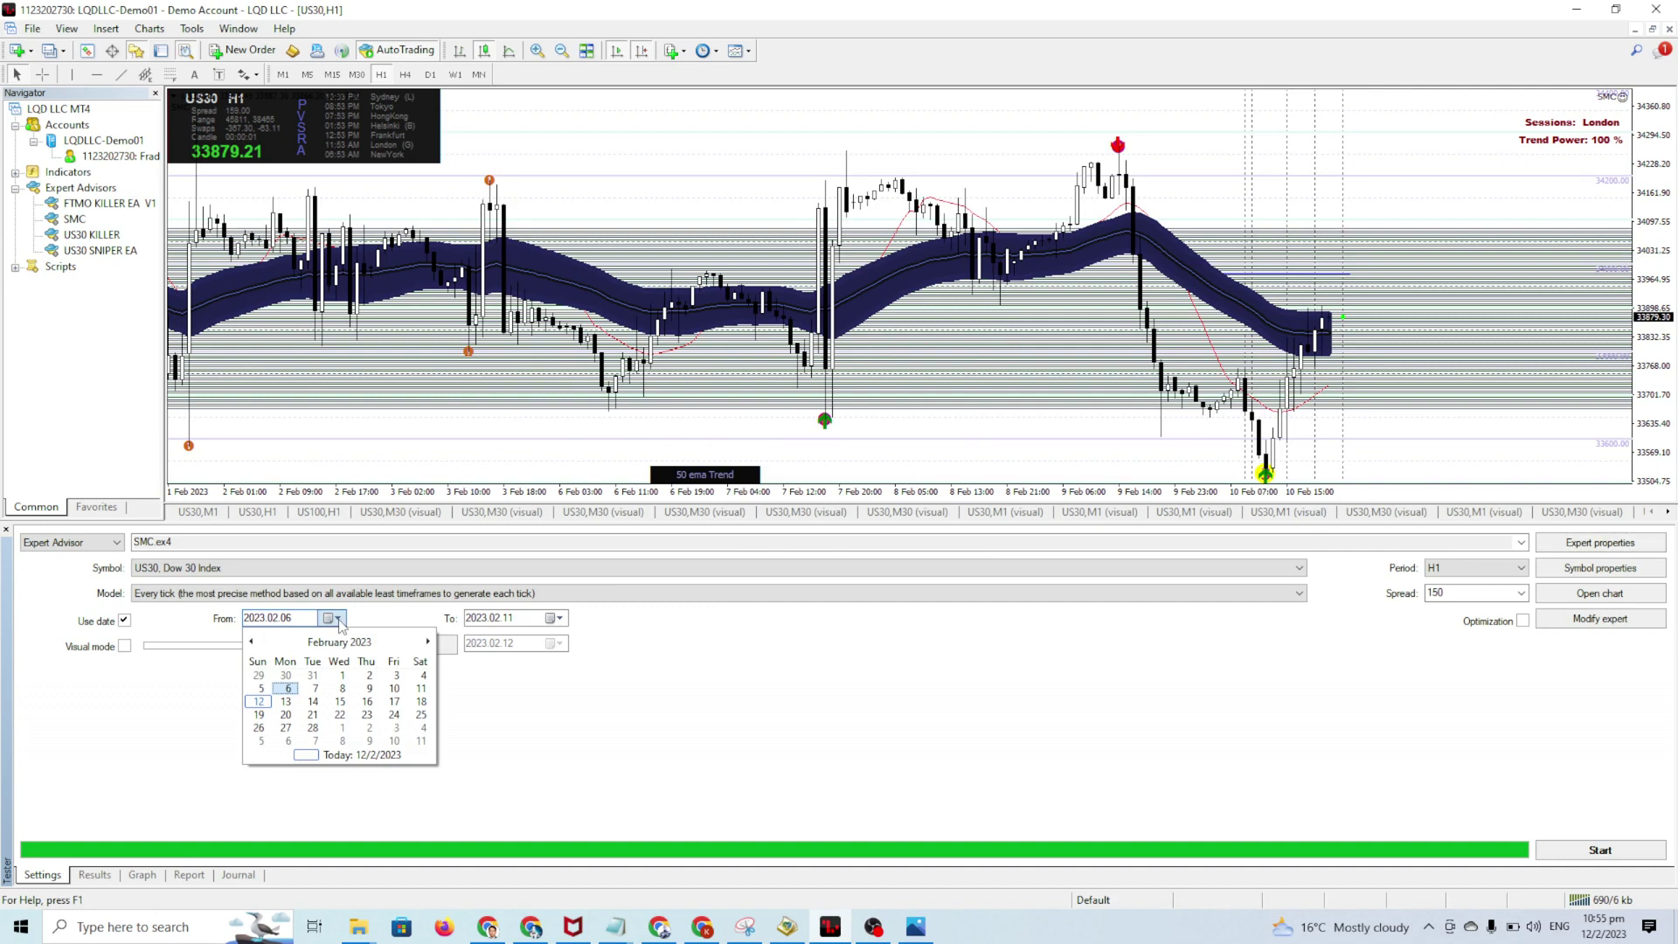
pyautogui.click(288, 689)
pyautogui.click(557, 618)
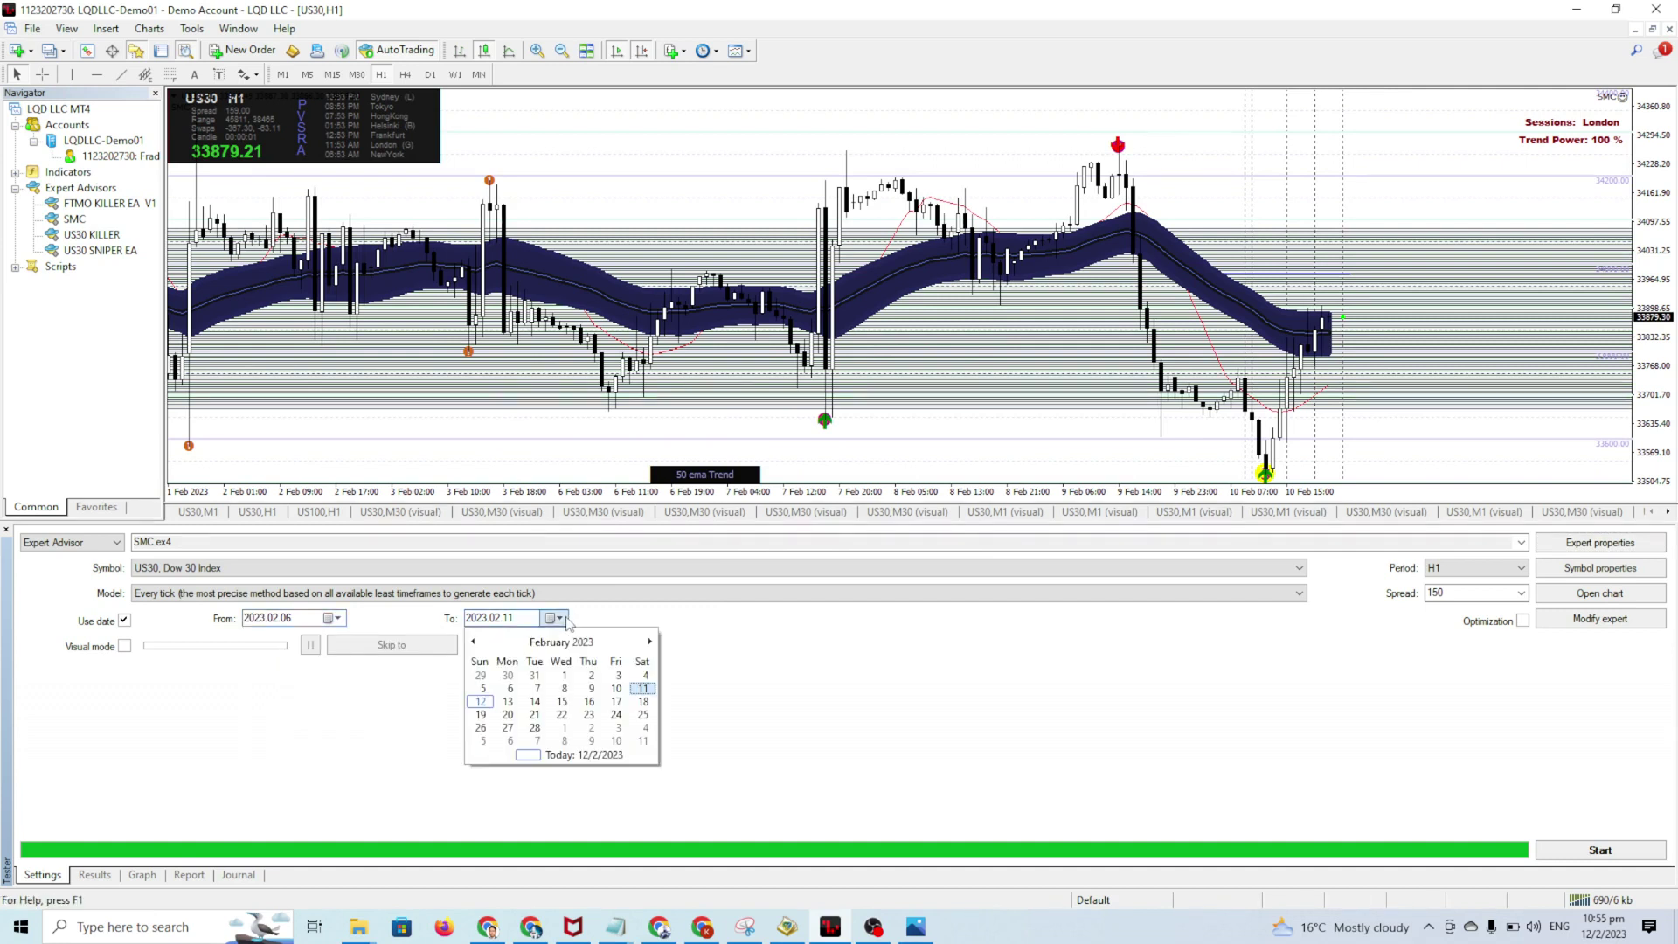
pyautogui.click(644, 689)
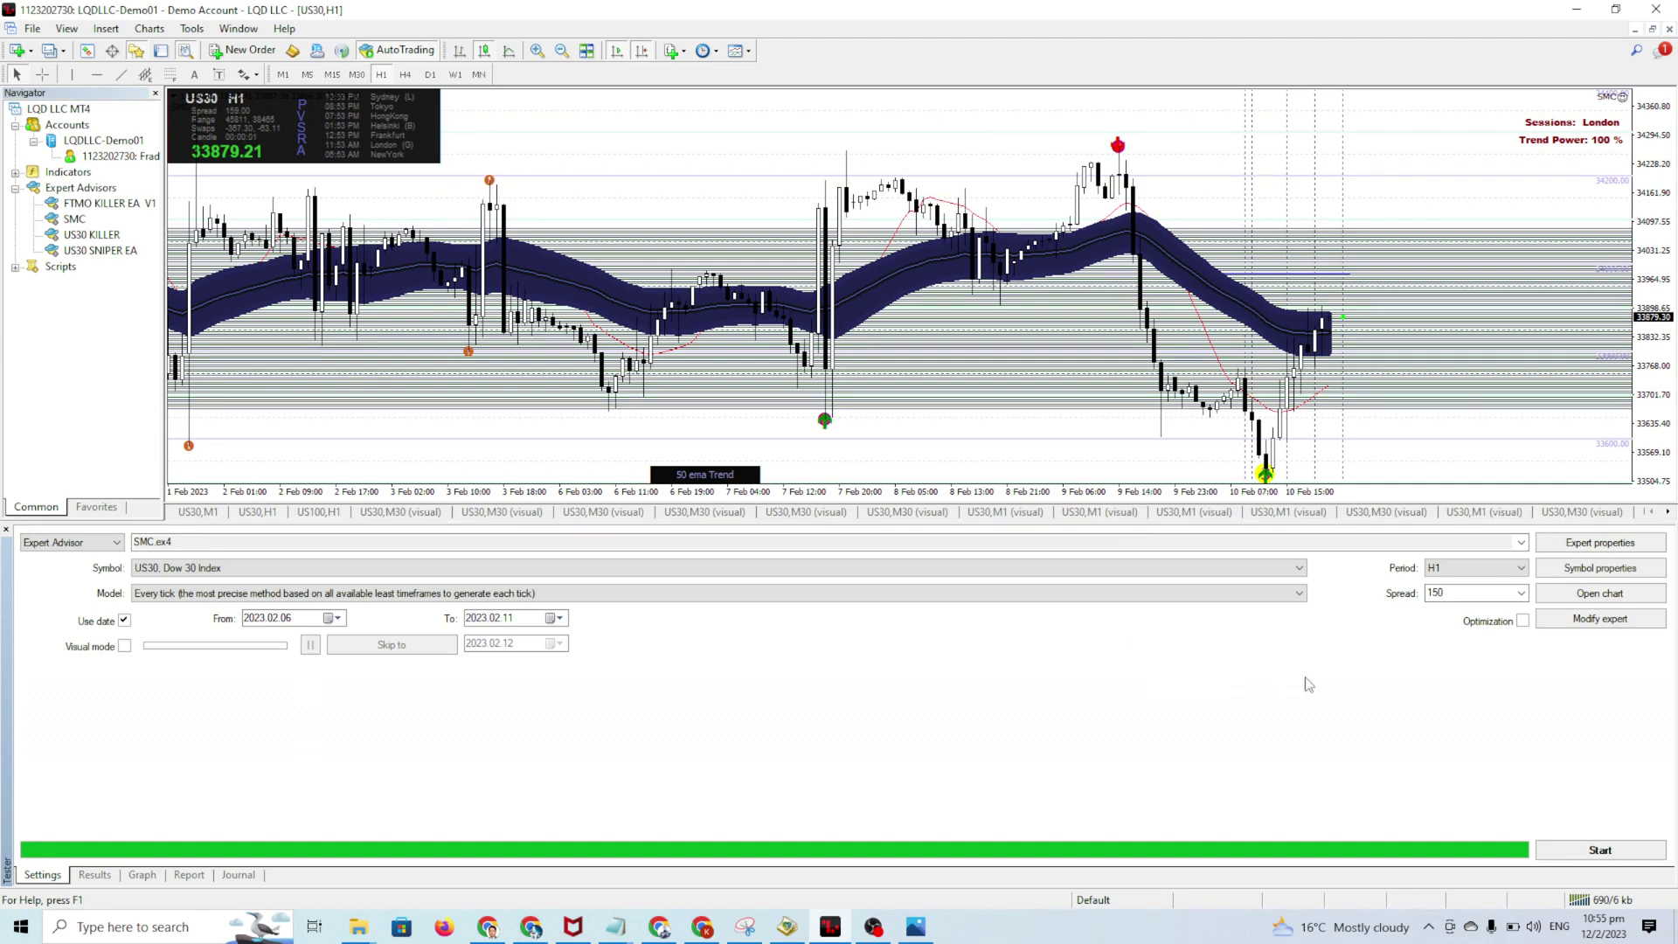
# - Replace the tester spread value with 150
pyautogui.click(1521, 593)
pyautogui.click(1505, 609)
pyautogui.click(1488, 594)
pyautogui.moveTo(1488, 593); pyautogui.dragTo(1357, 595)
pyautogui.write('1')
# - Start the SMC backtest and watch the balance graph climb past 127 000
pyautogui.click(1617, 852)
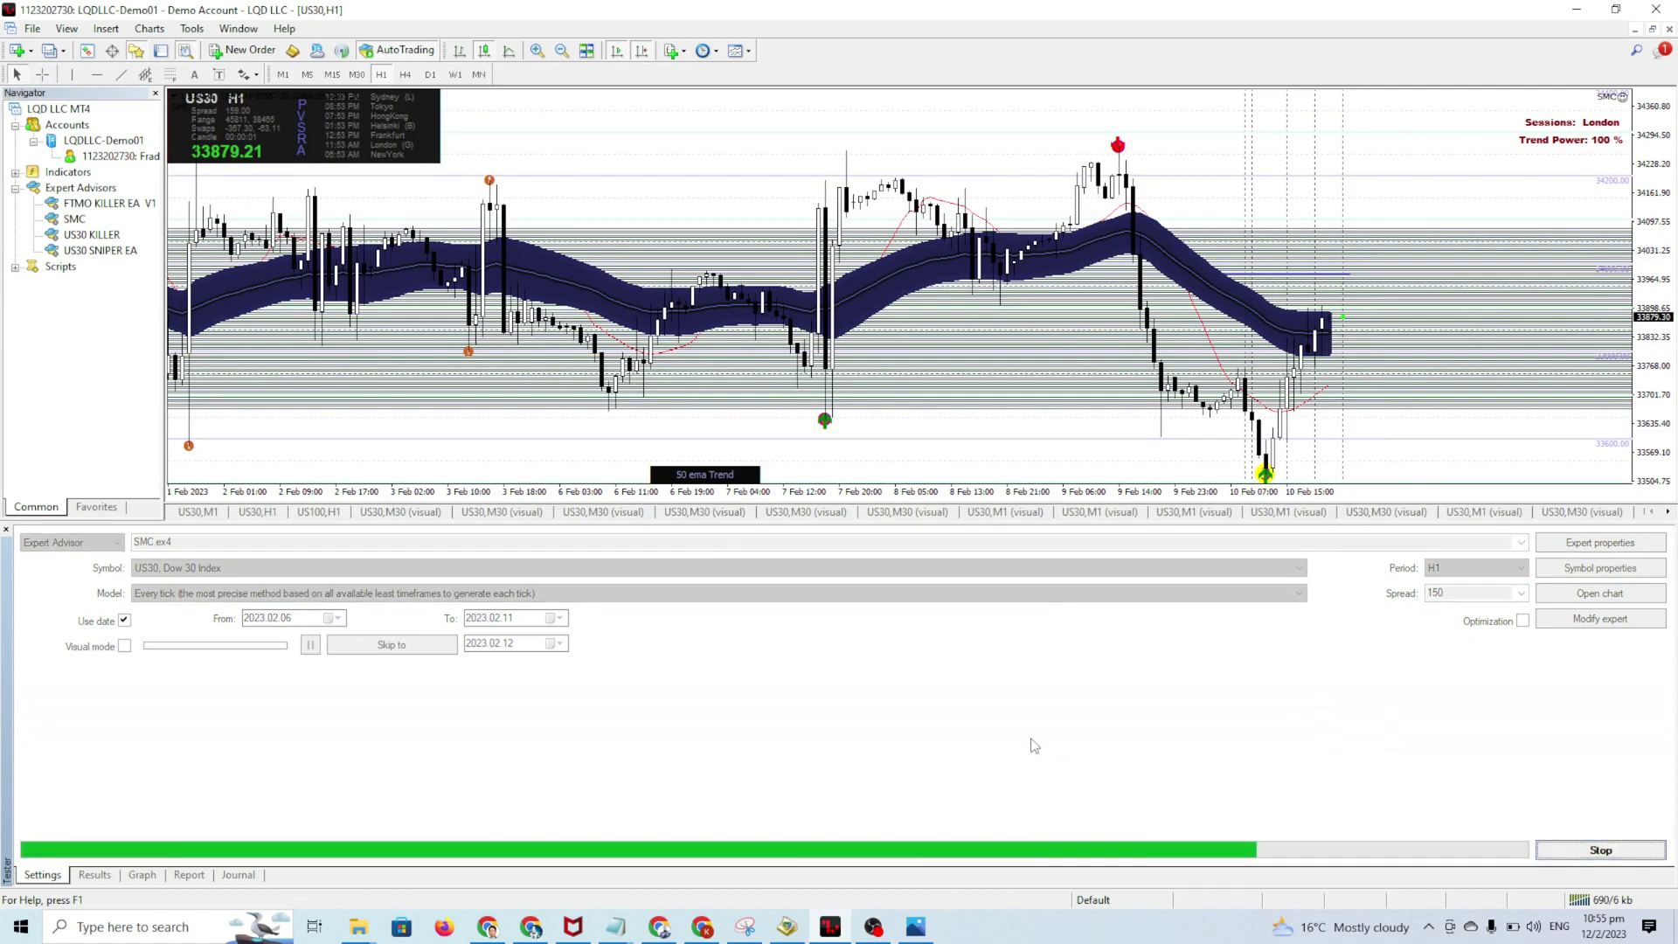
pyautogui.click(167, 881)
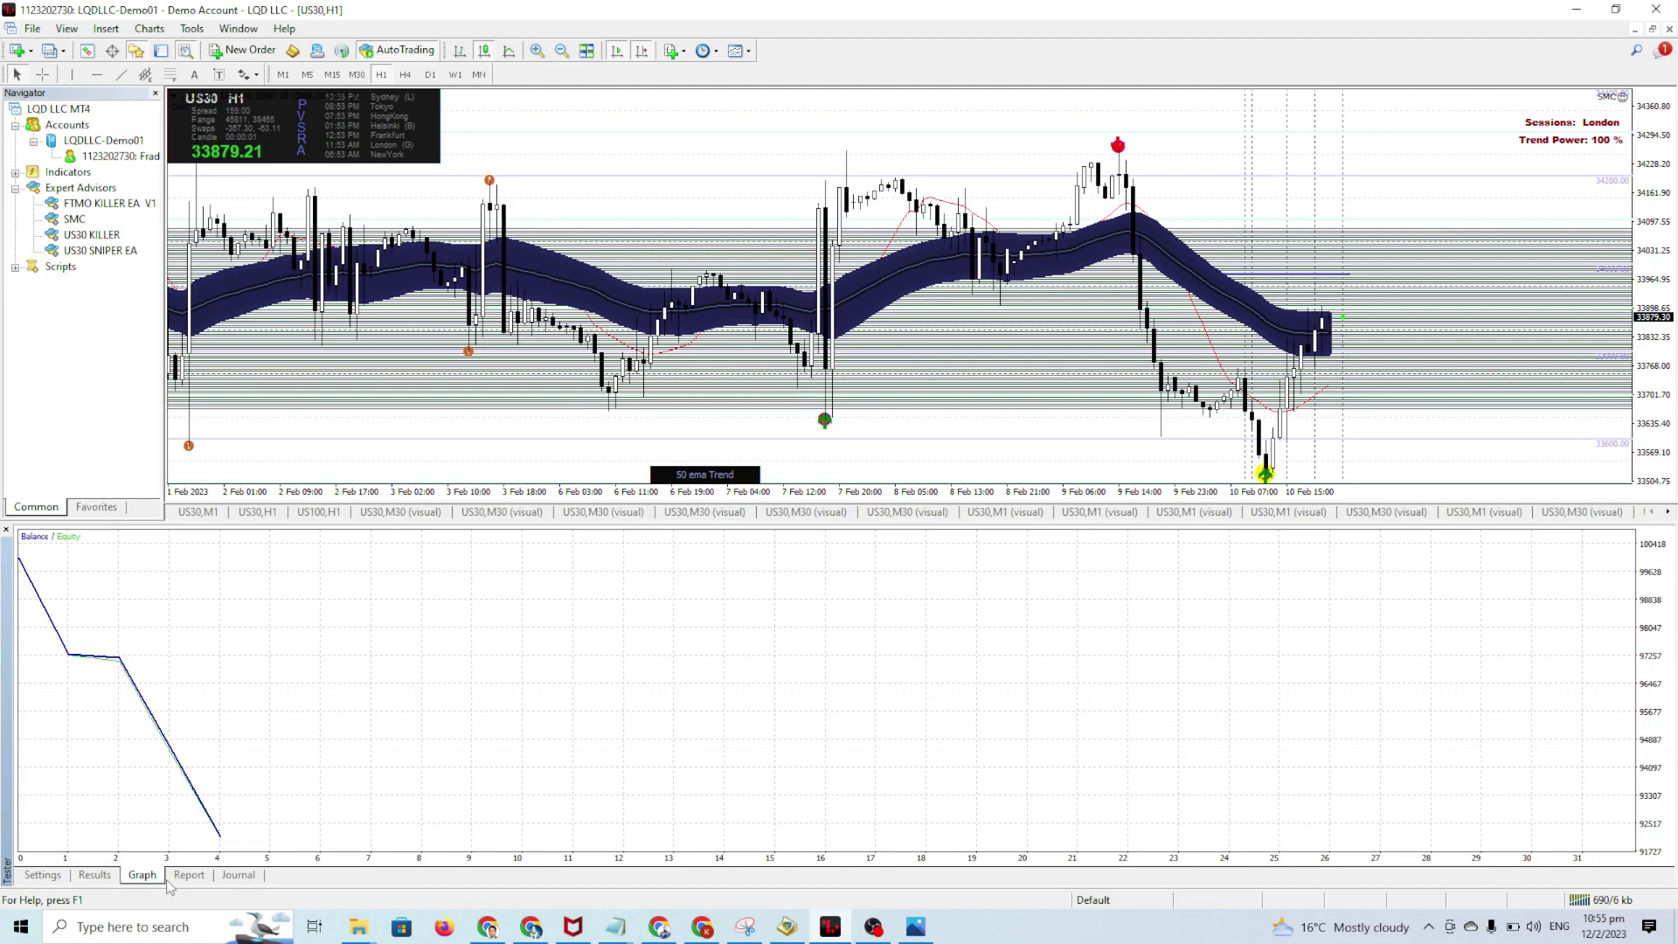
pyautogui.click(41, 877)
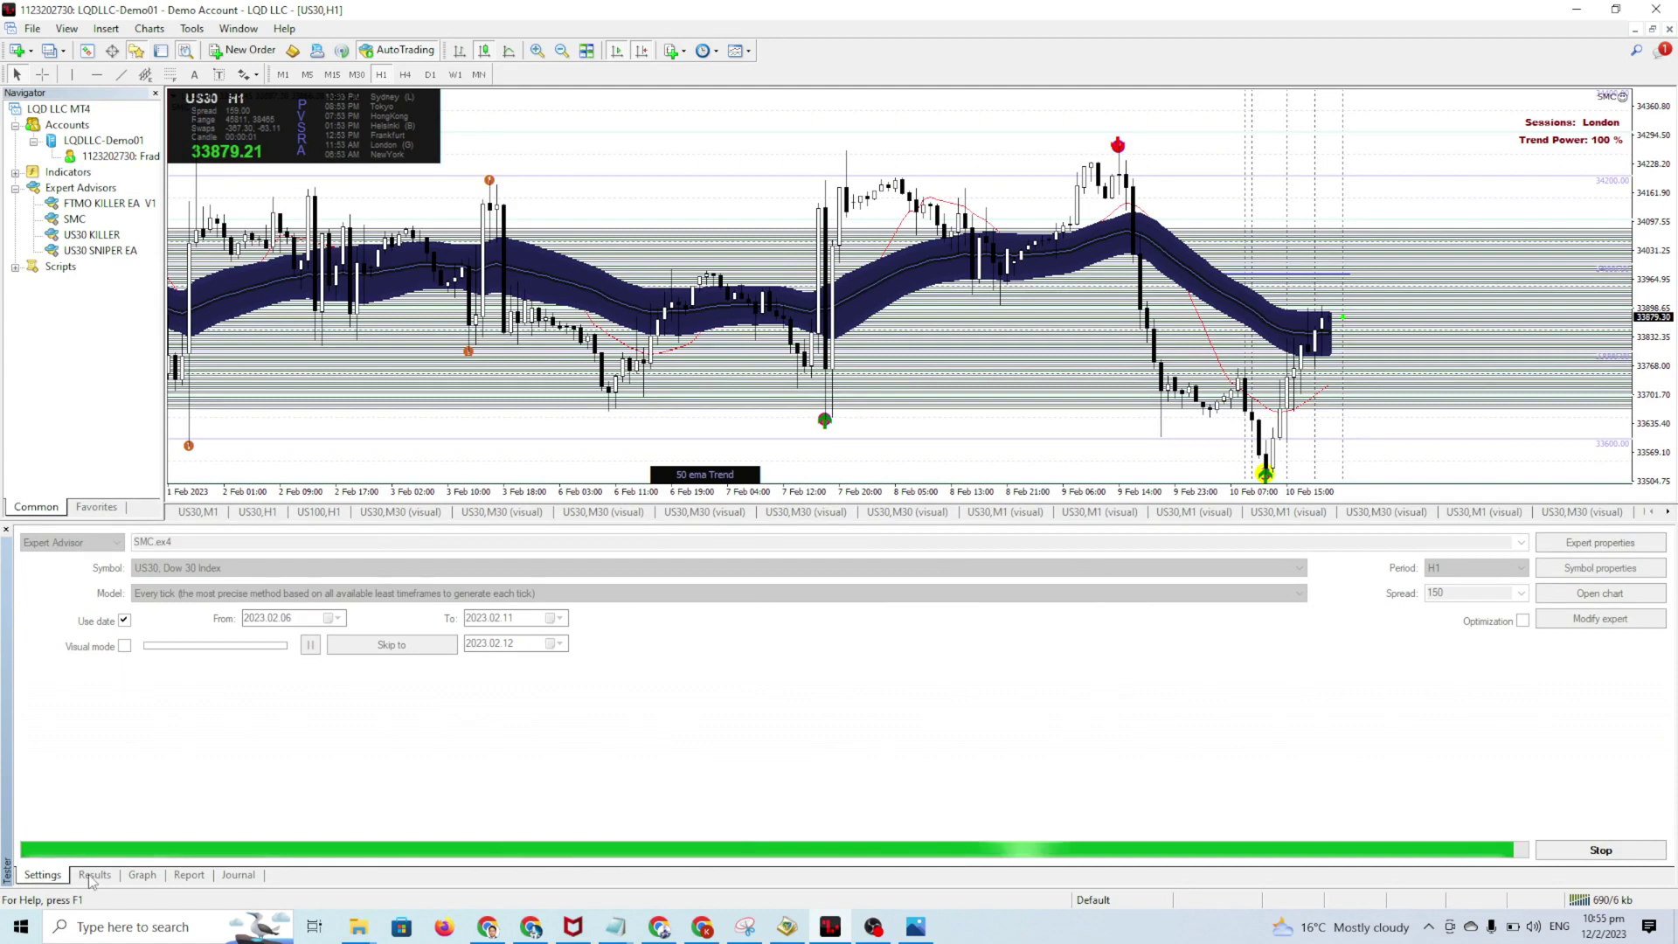
pyautogui.click(140, 875)
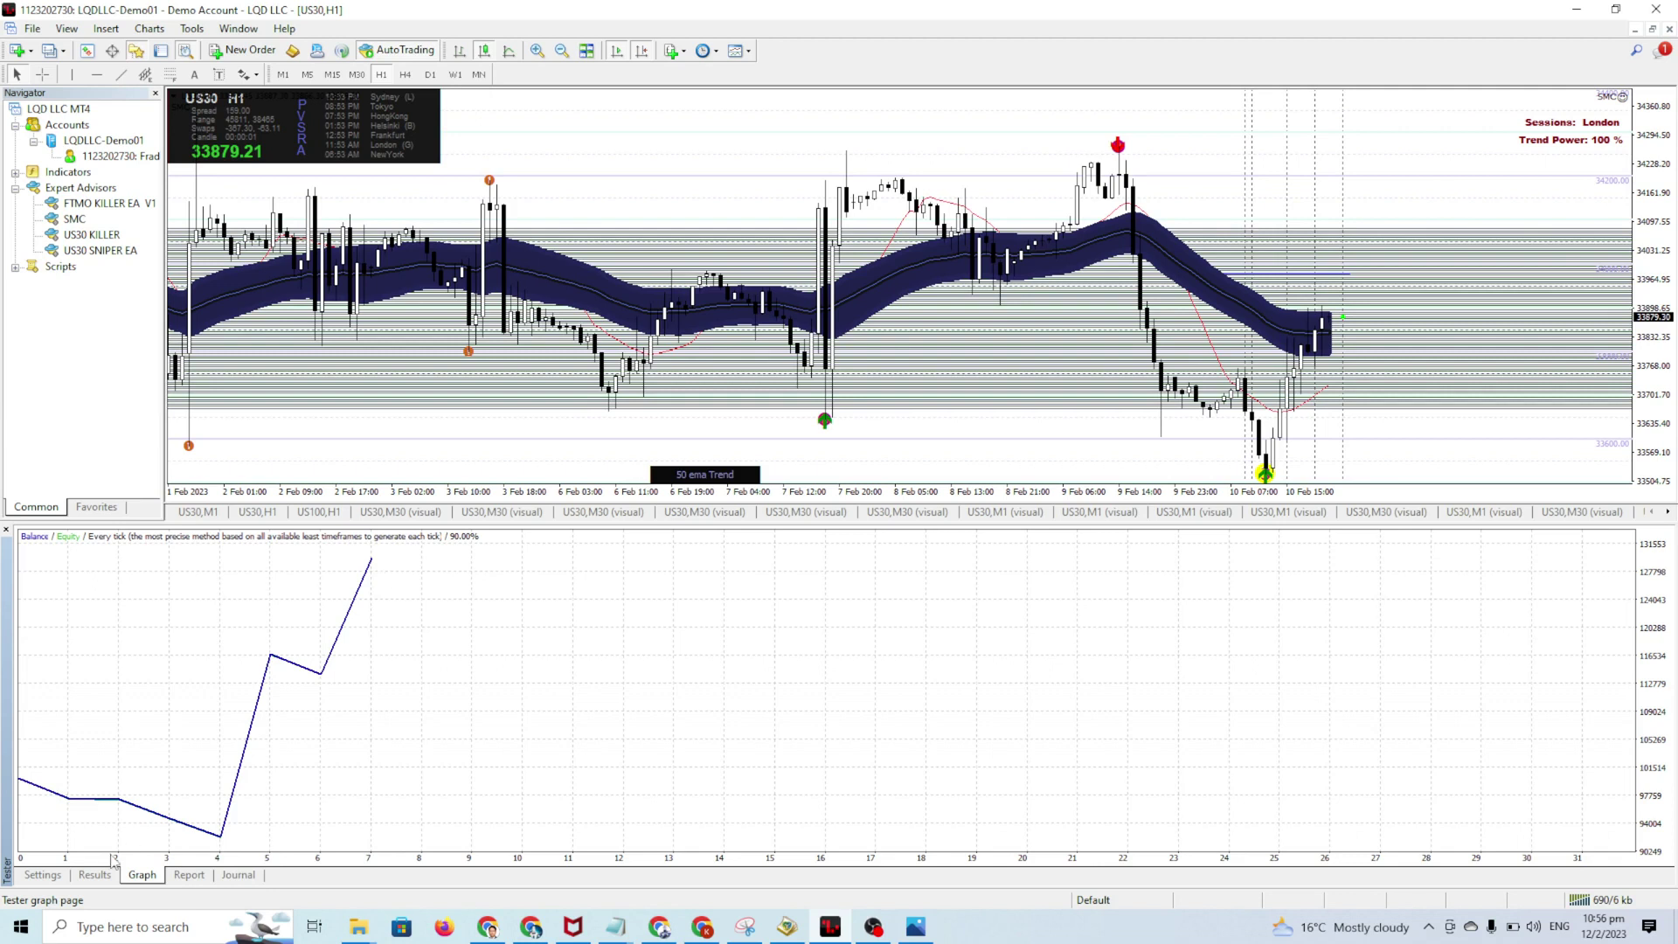
# - Read the 29568.65 net profit report, then scroll the 21-entry trade Results list
pyautogui.click(190, 875)
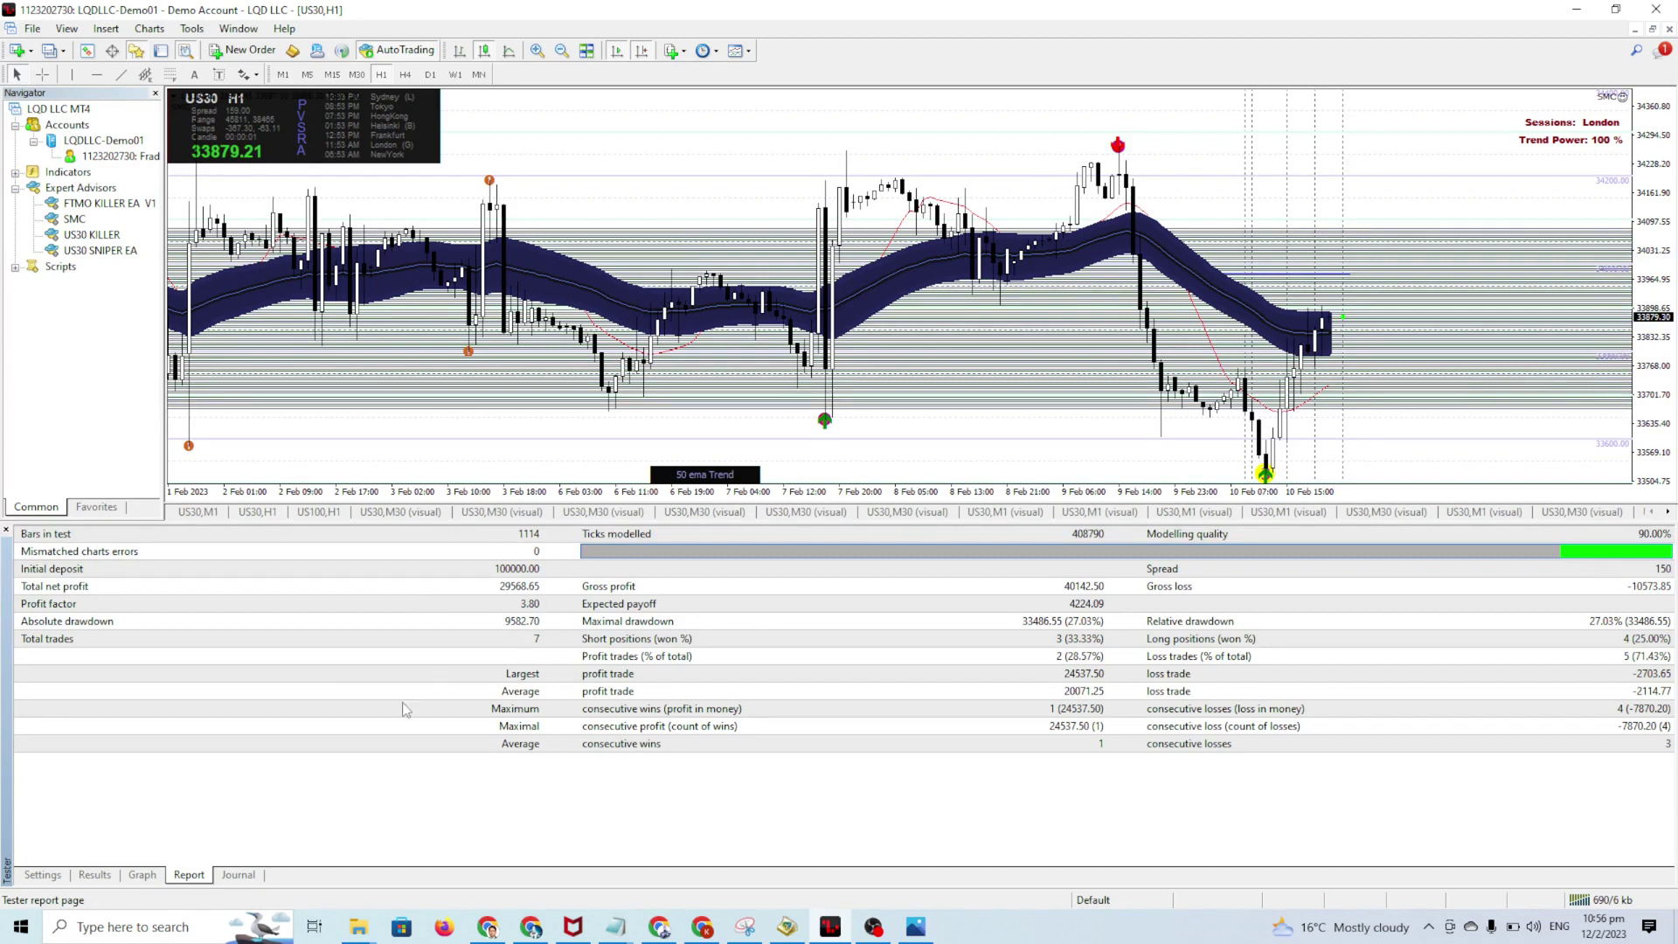
pyautogui.click(95, 875)
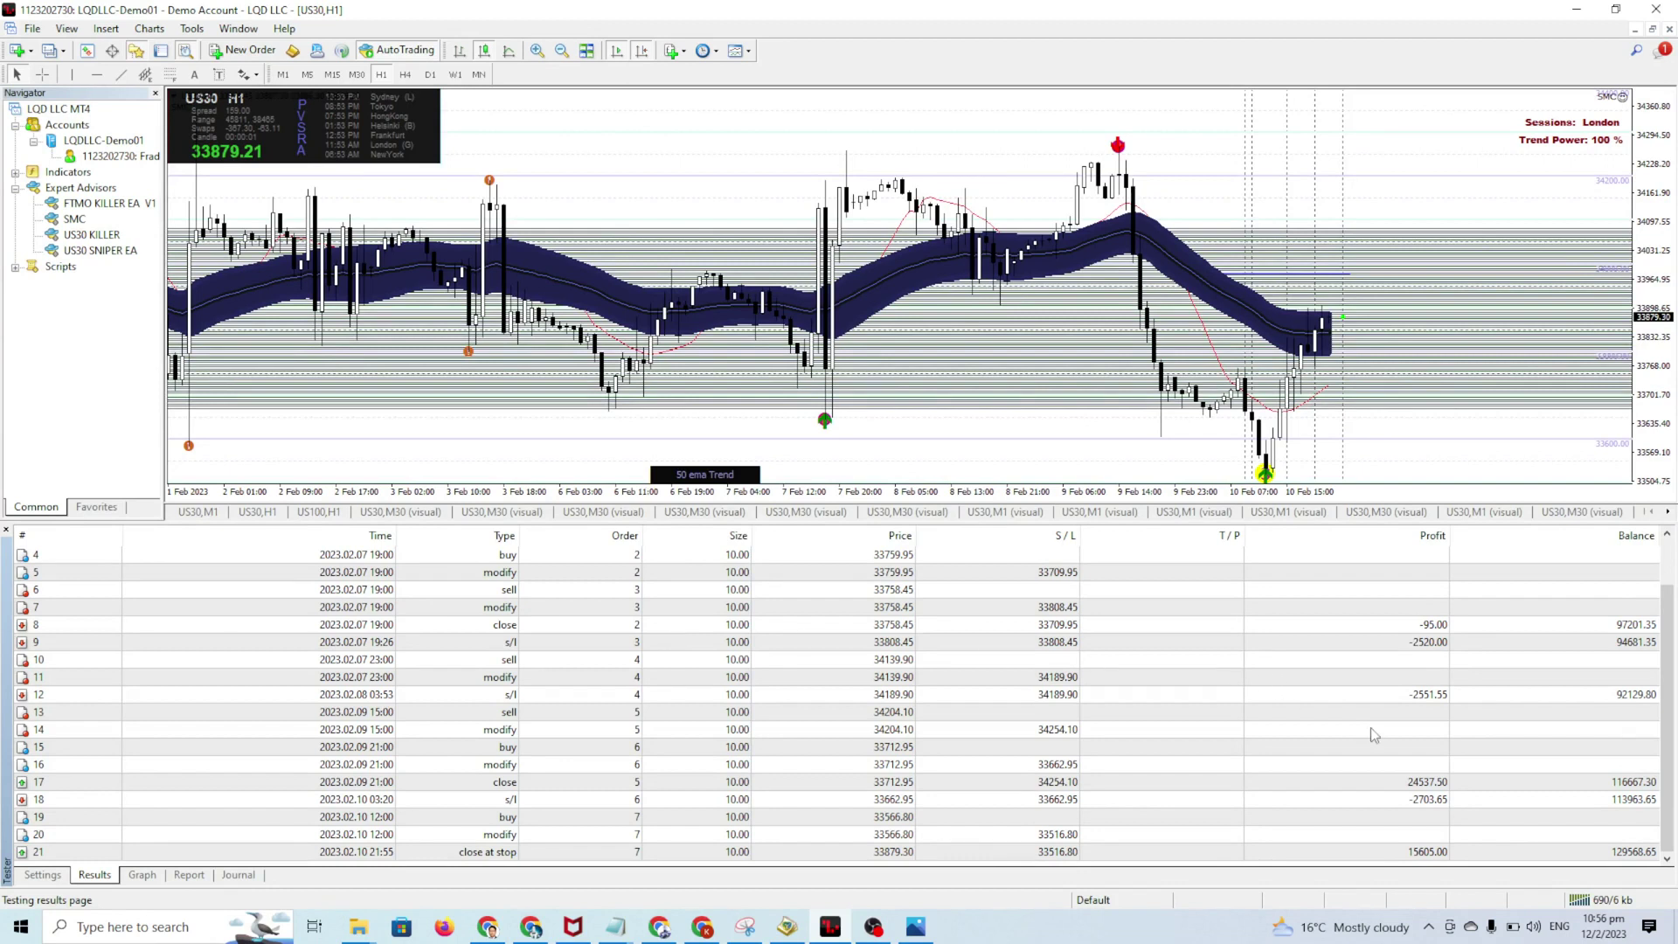
pyautogui.scroll(1, 1374, 732)
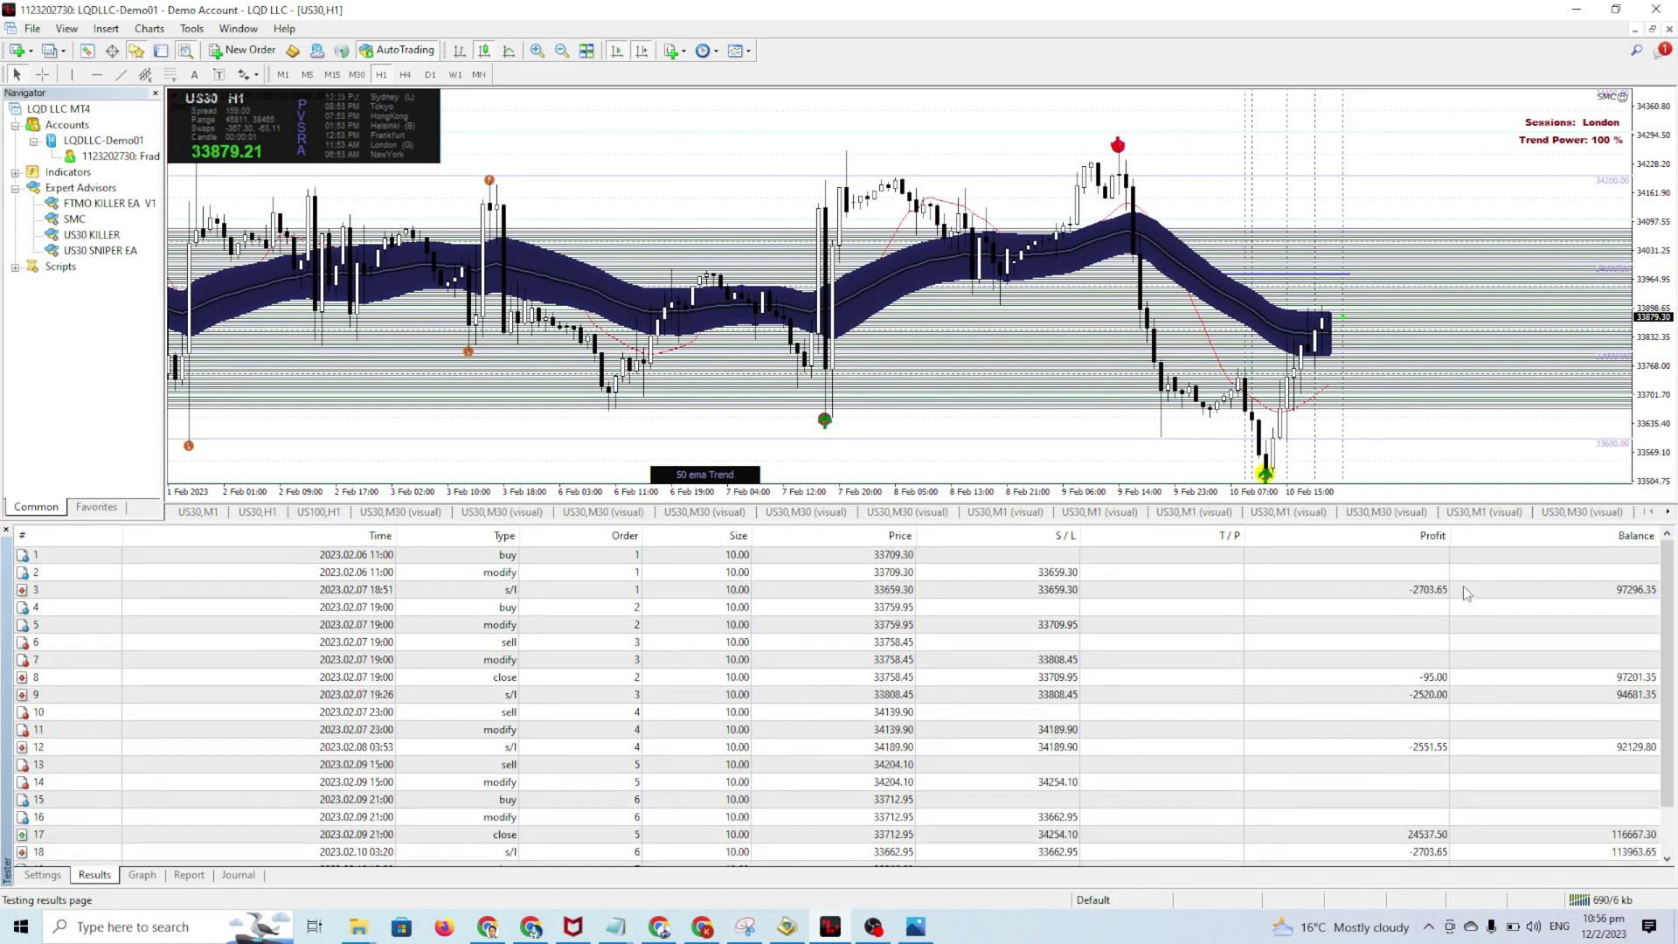
pyautogui.scroll(-1, 1451, 678)
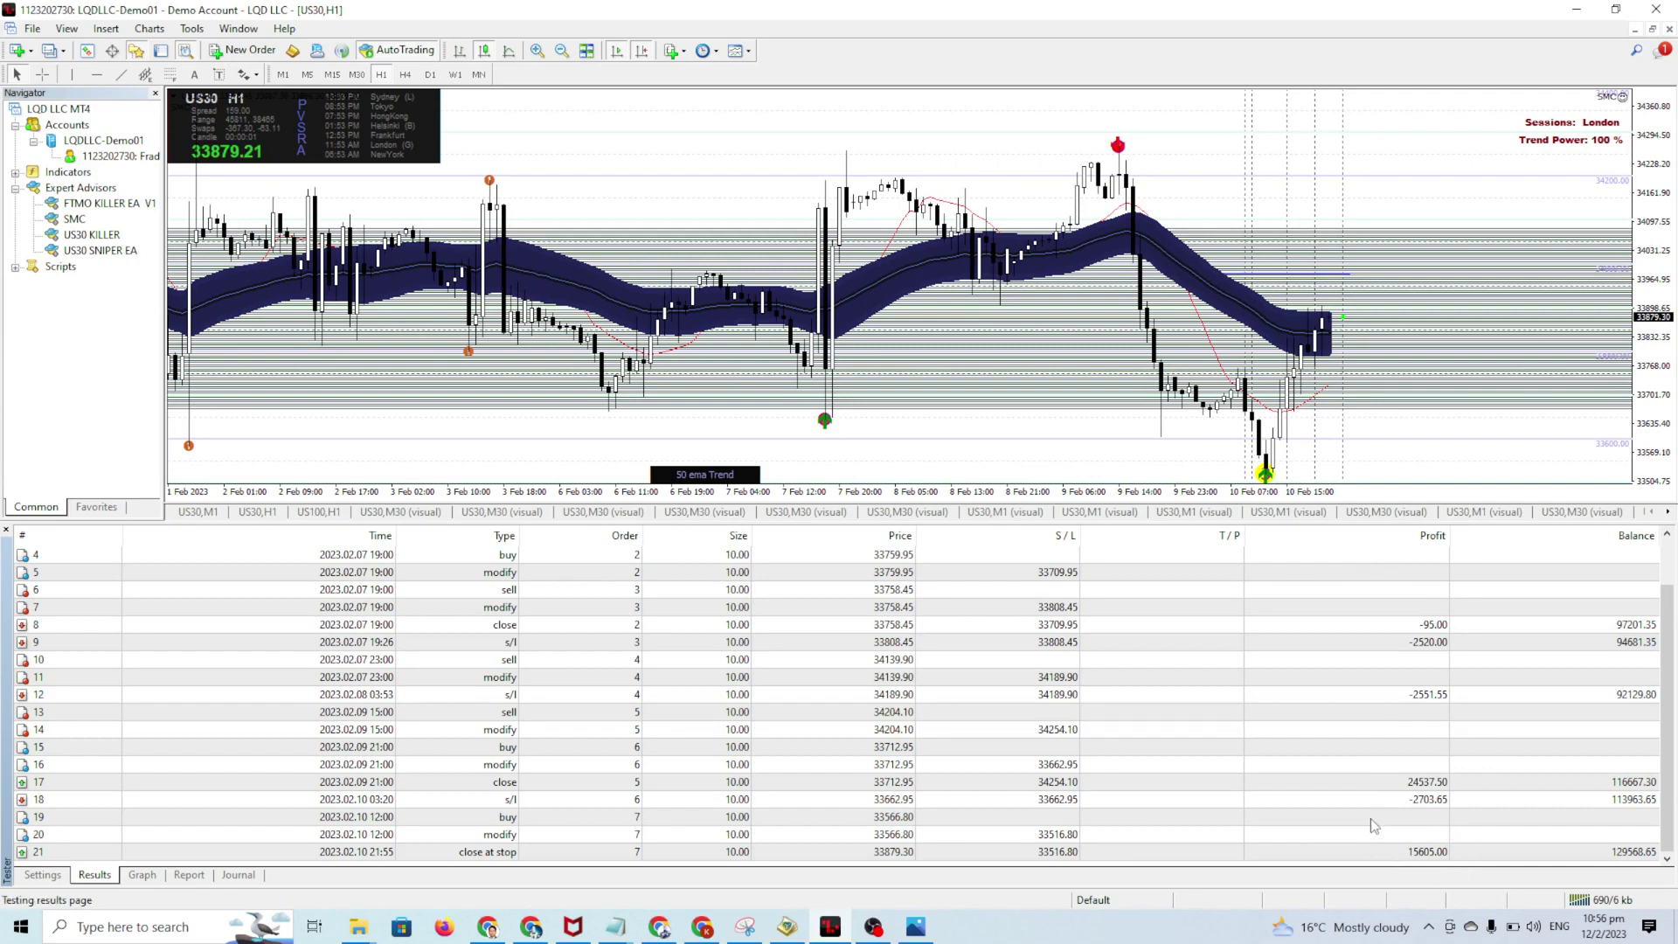
# - Glance at the graph and report again, then go back to the tester Settings
pyautogui.click(141, 875)
pyautogui.click(188, 874)
pyautogui.click(44, 875)
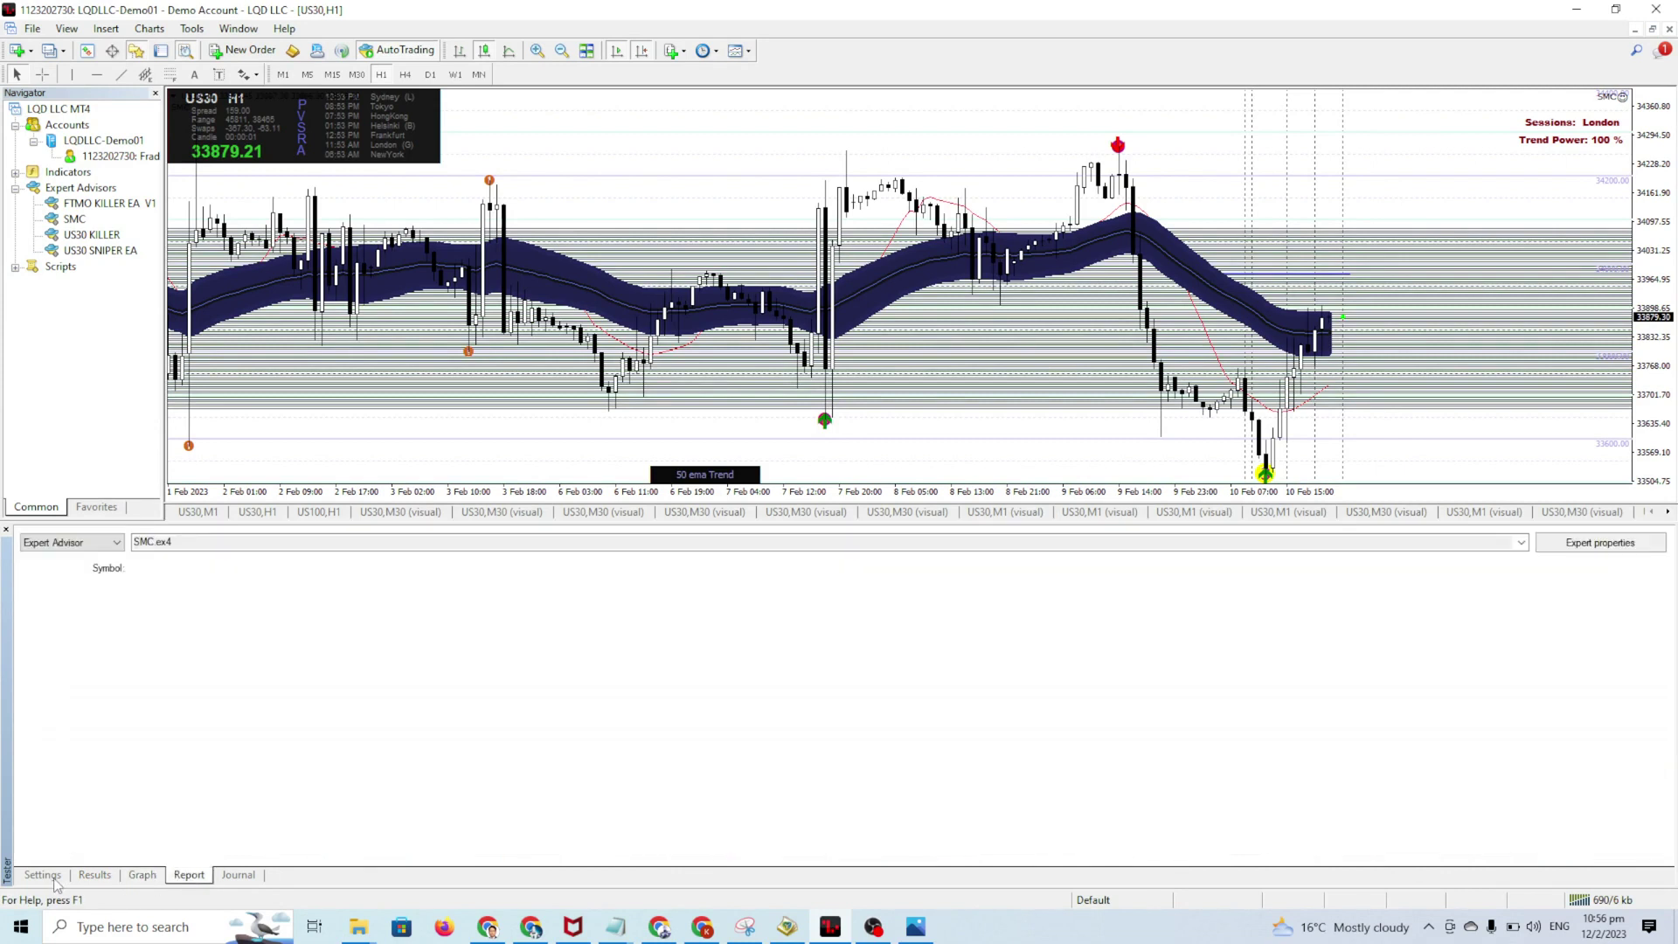
# - Inspect the SMC Lot Size 10.0, Stop Loss and Take Profit inputs, then cancel unchanged
pyautogui.click(1601, 542)
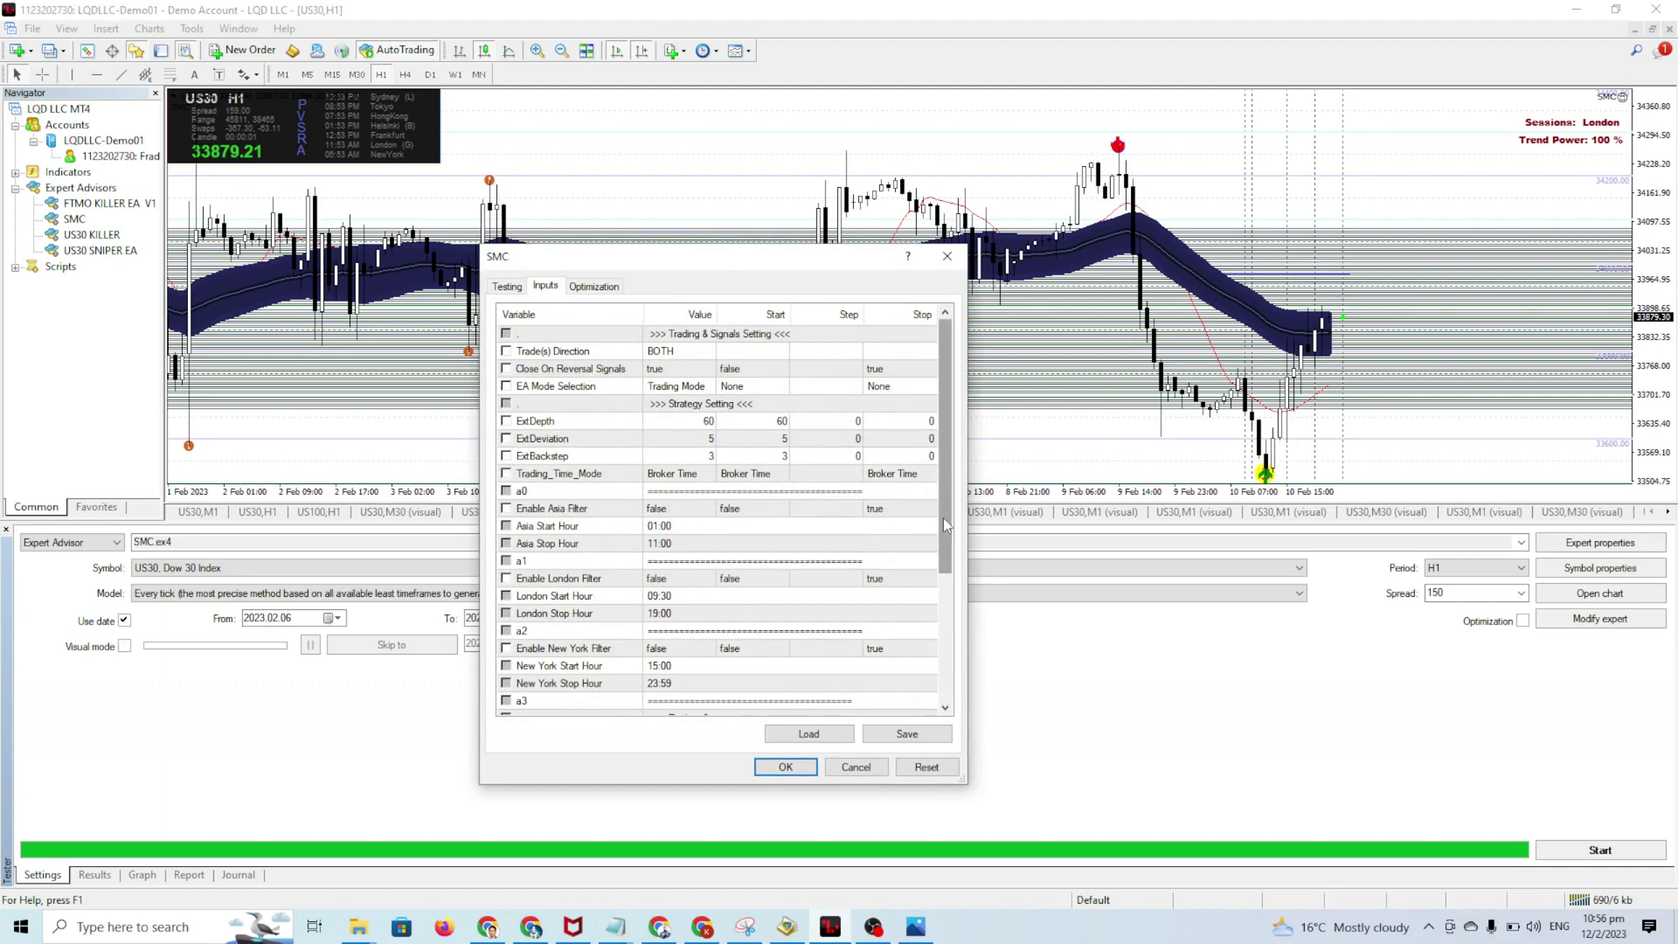
pyautogui.moveTo(943, 517); pyautogui.dragTo(905, 679)
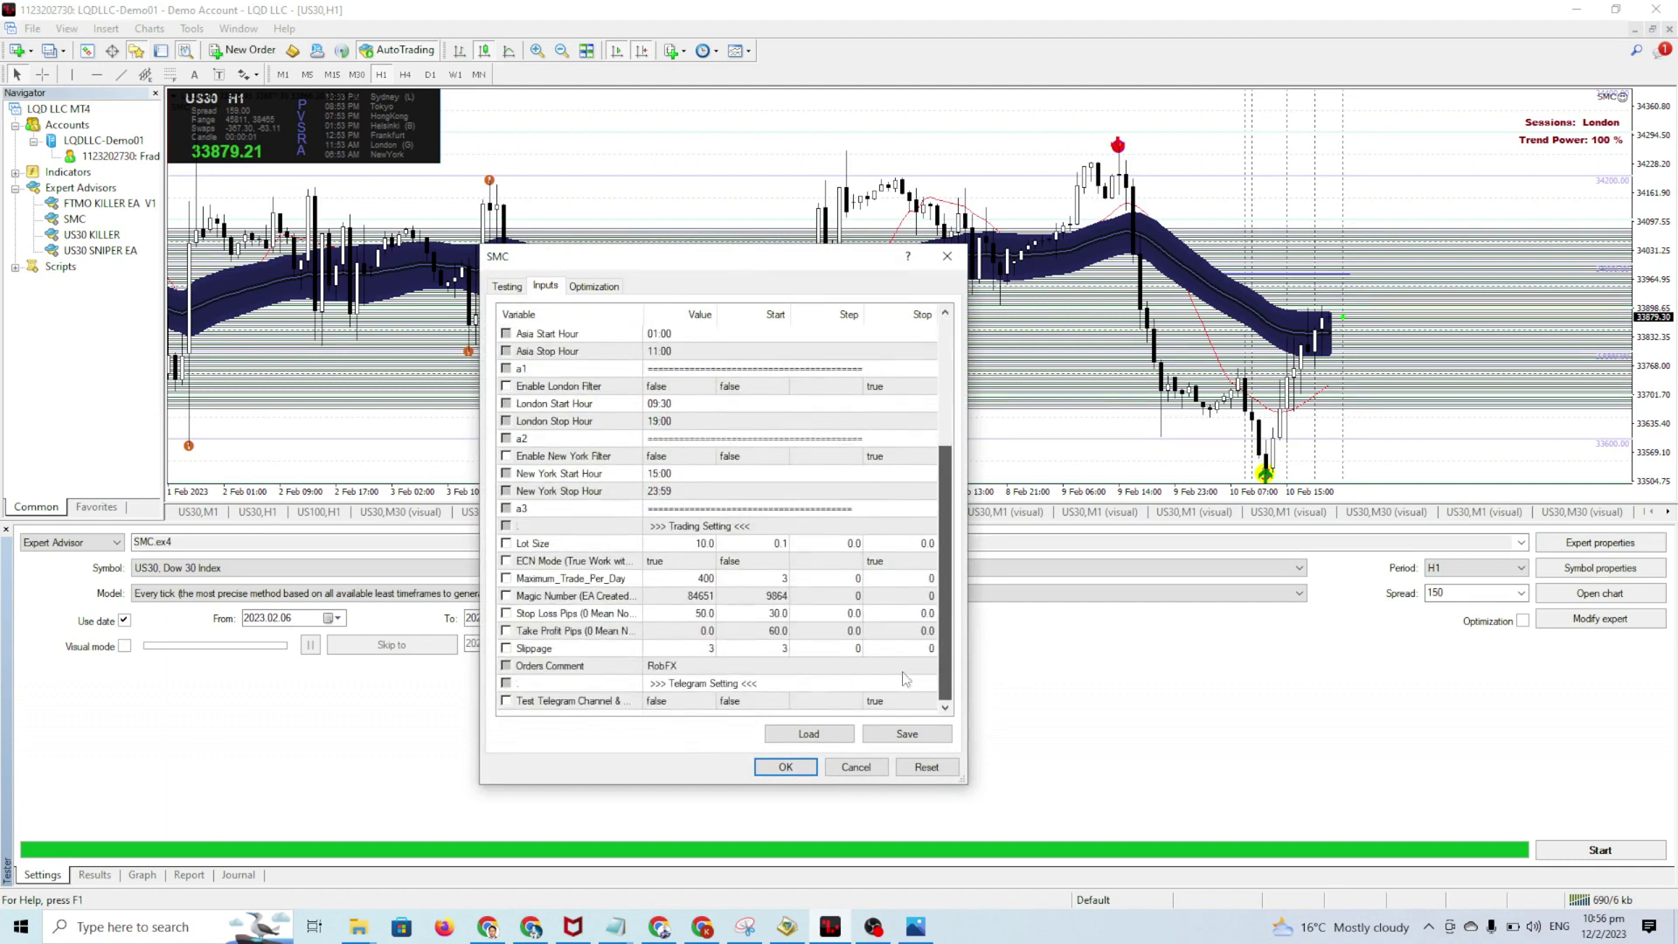
pyautogui.doubleClick(685, 544)
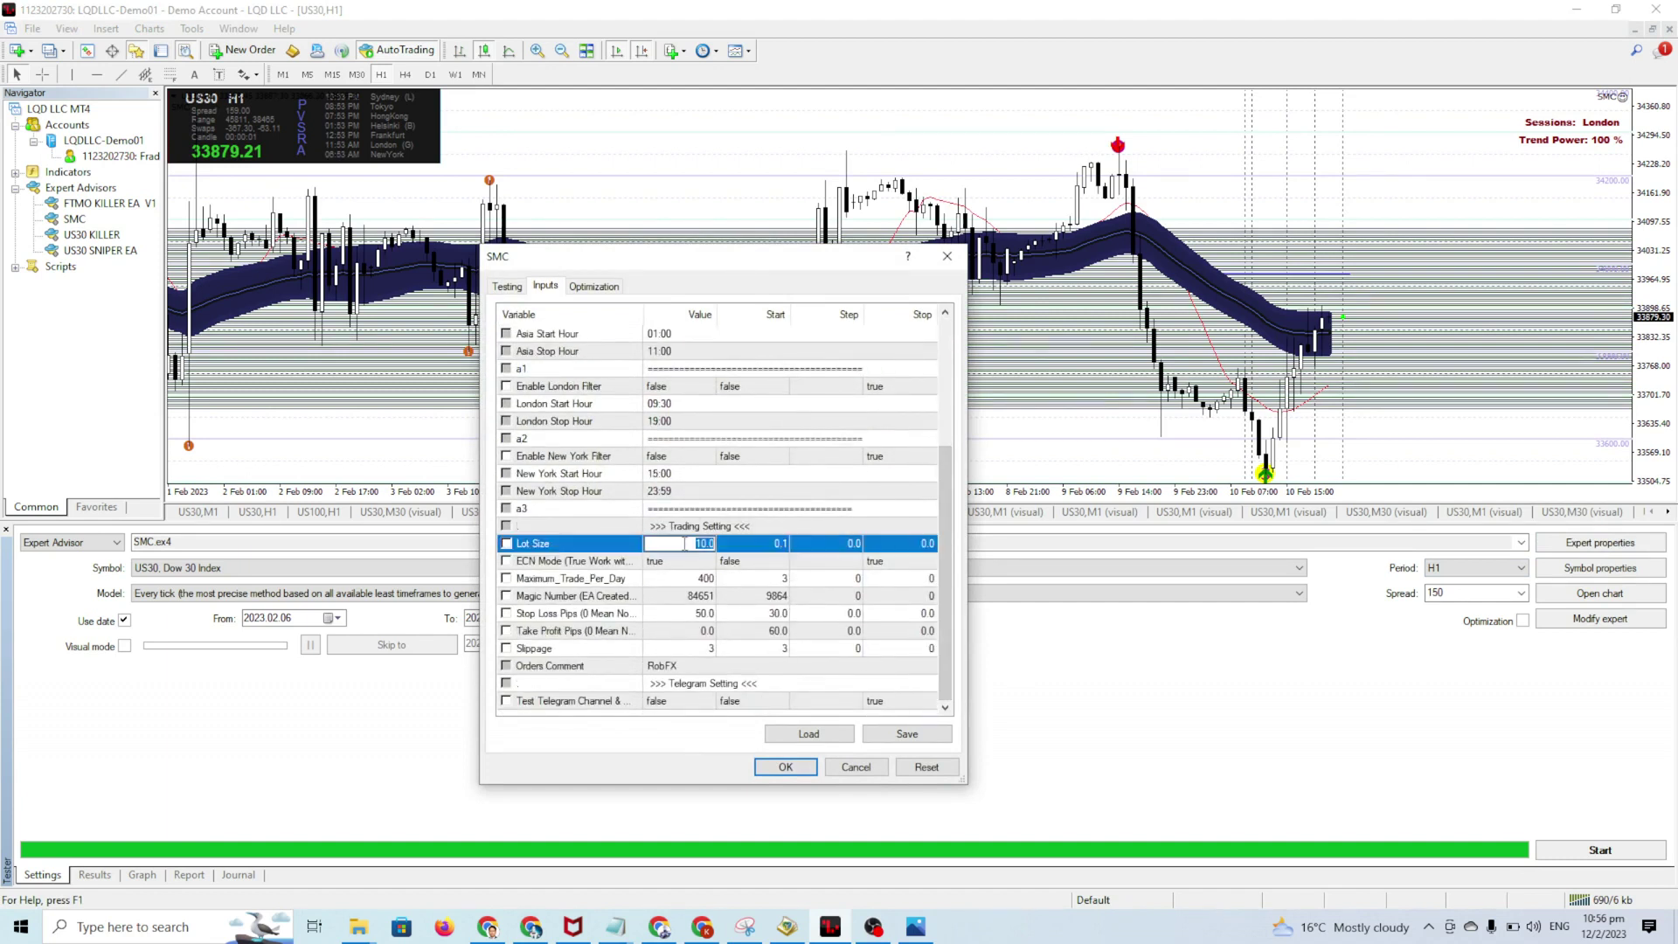
pyautogui.doubleClick(674, 613)
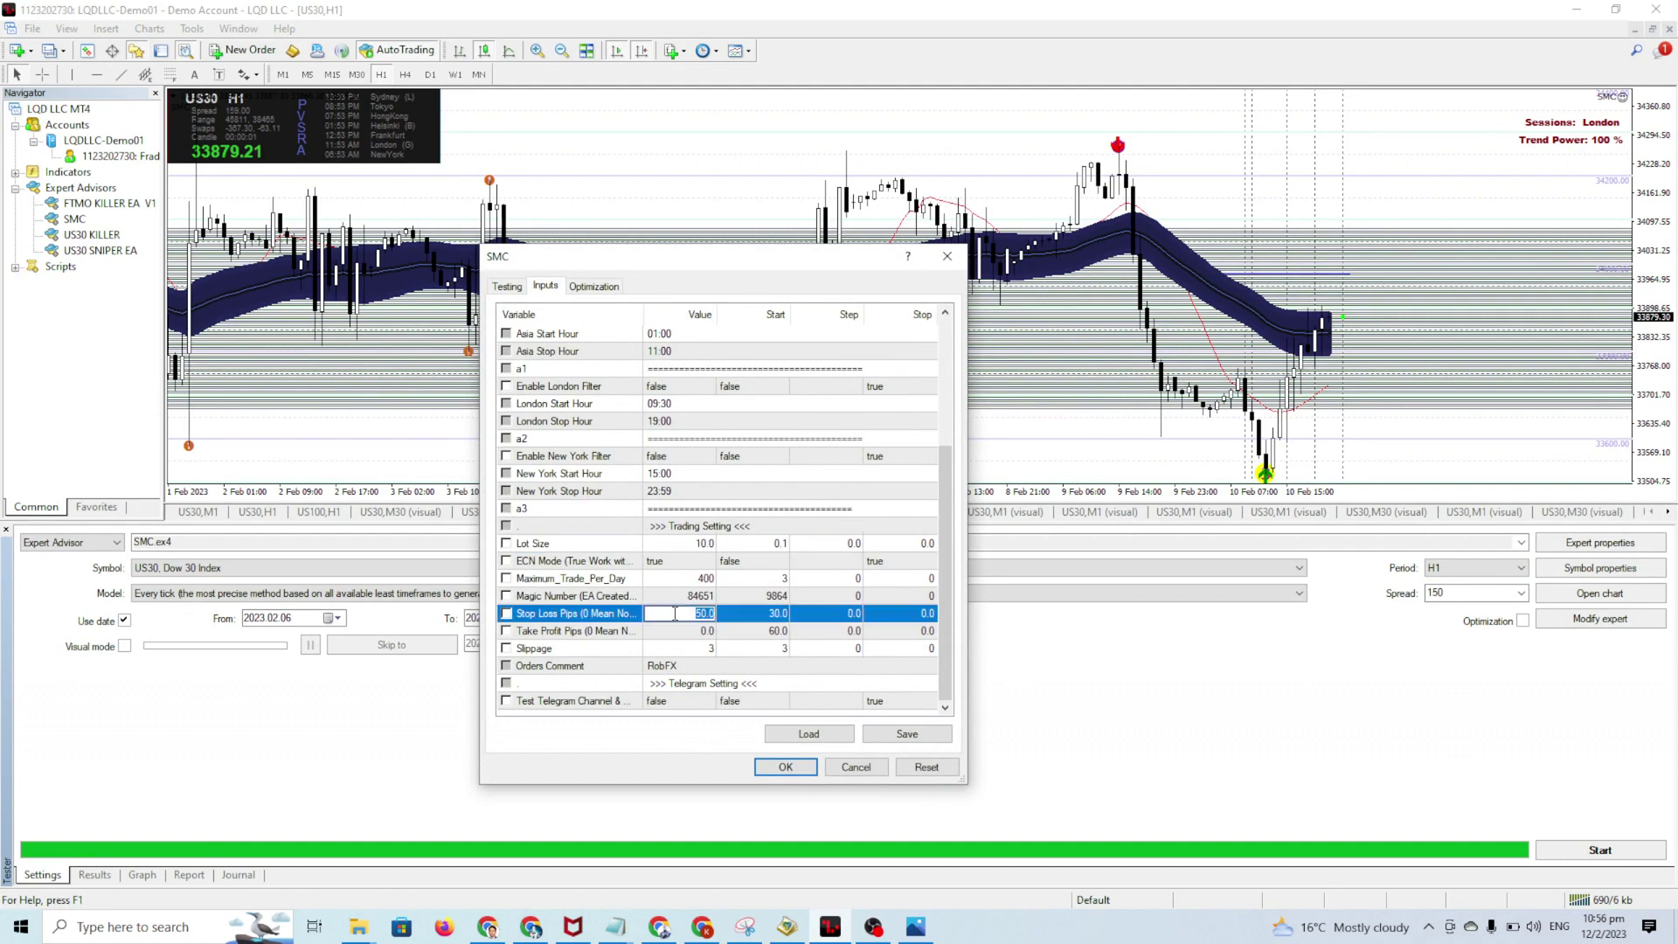
pyautogui.doubleClick(673, 631)
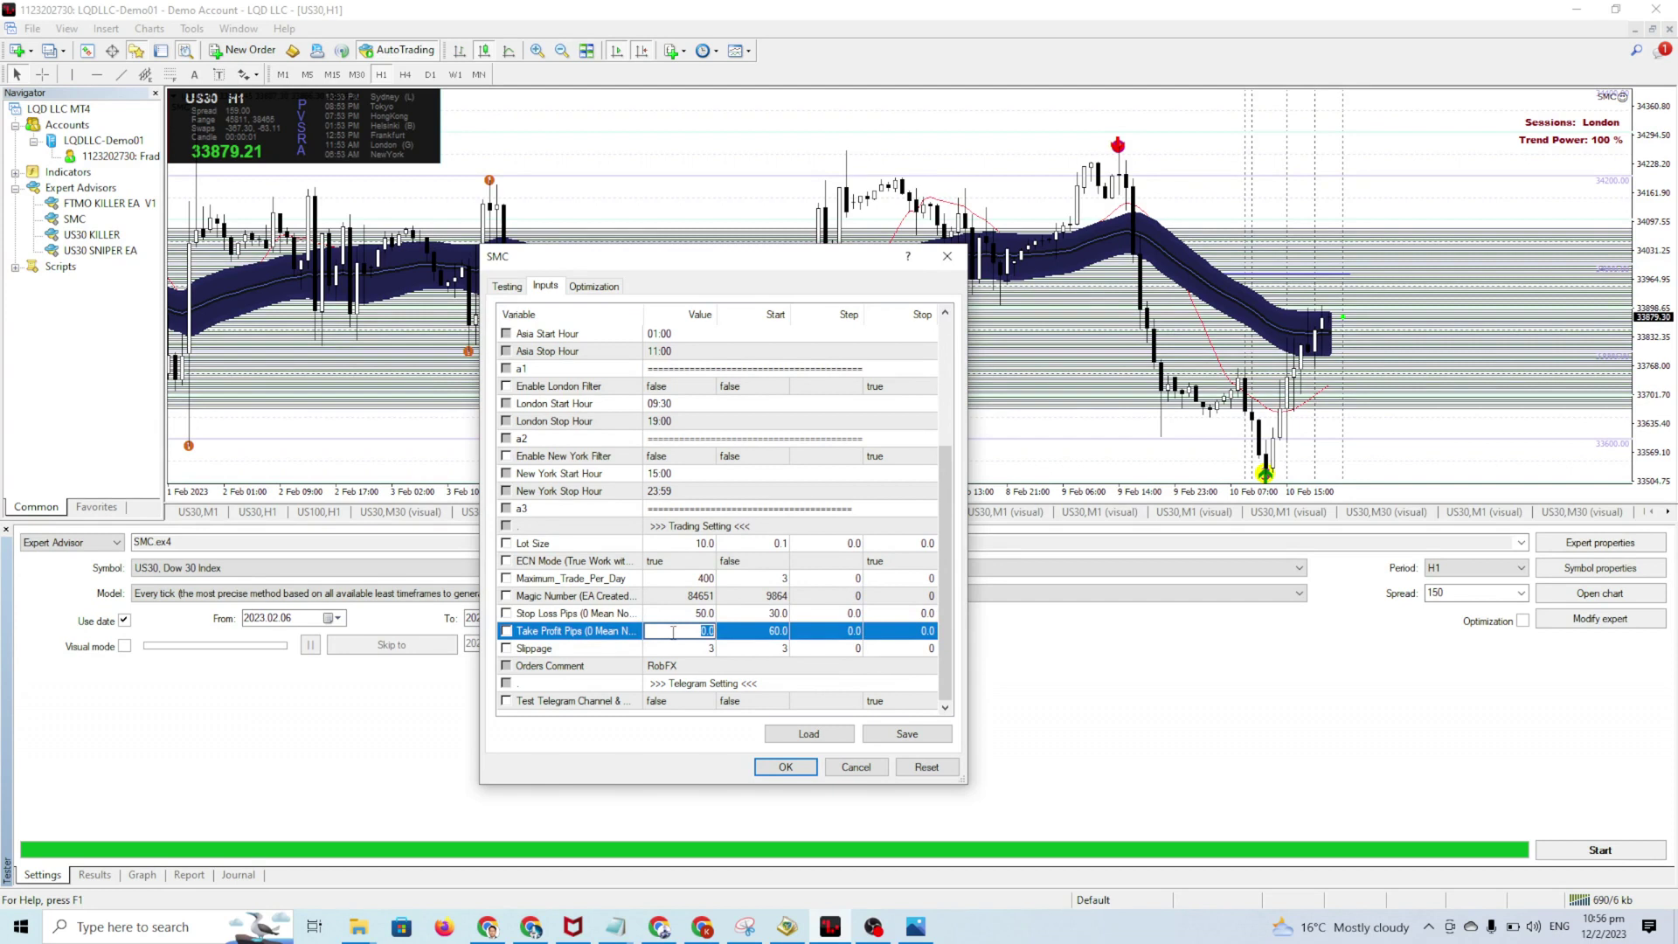
pyautogui.click(682, 545)
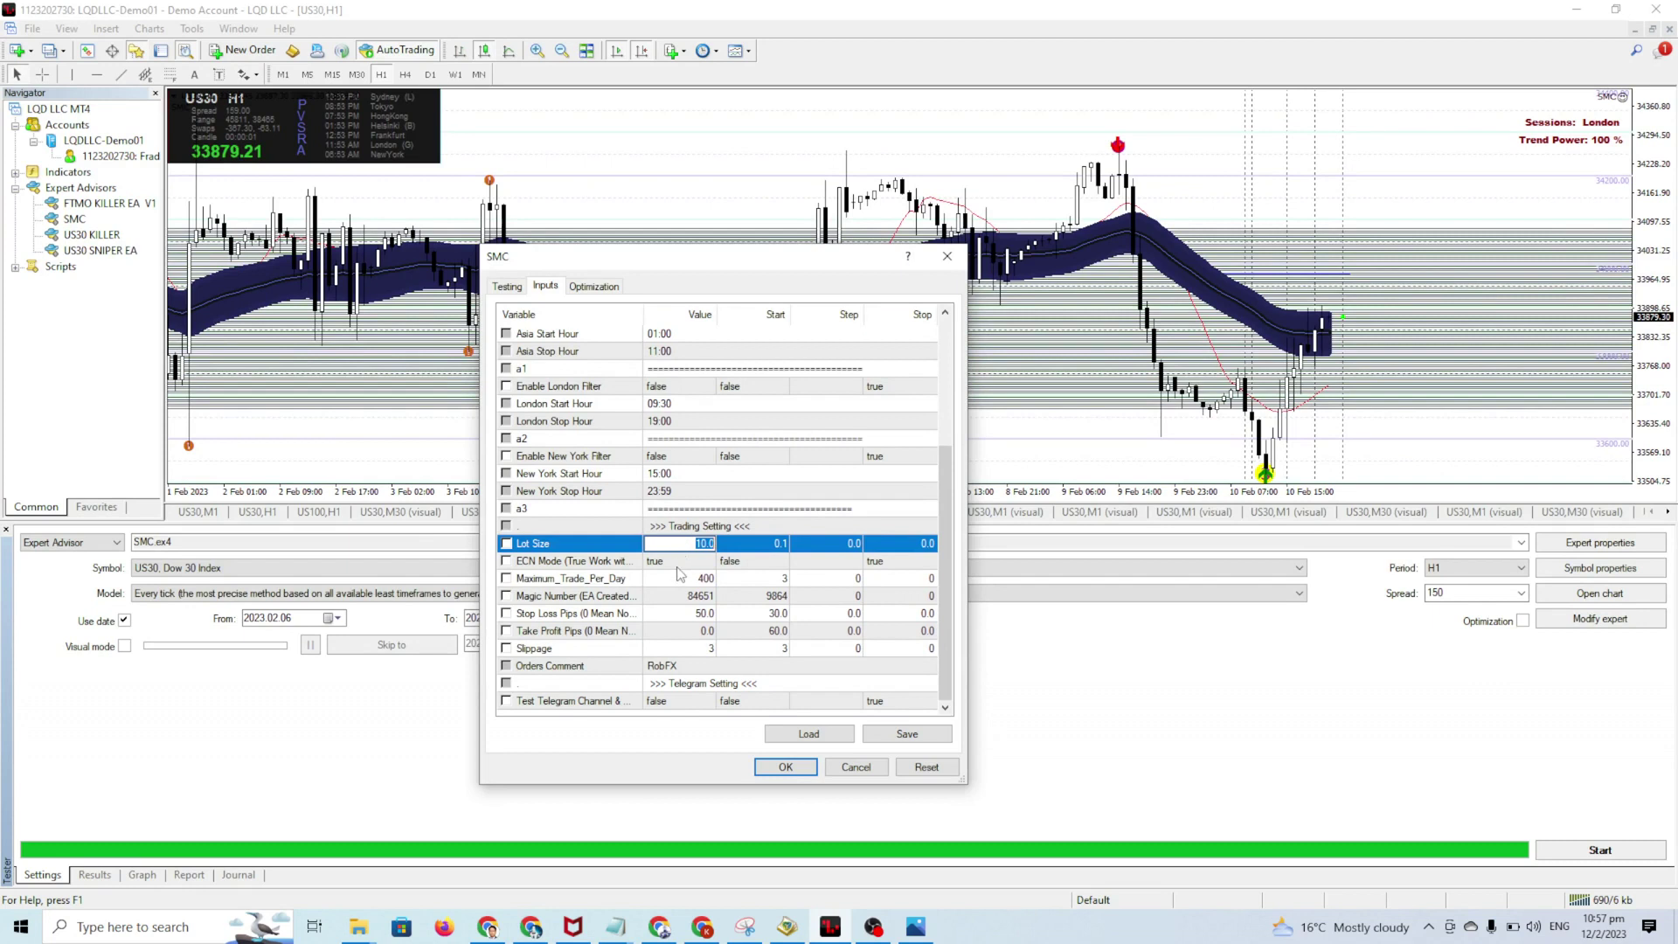
pyautogui.click(678, 566)
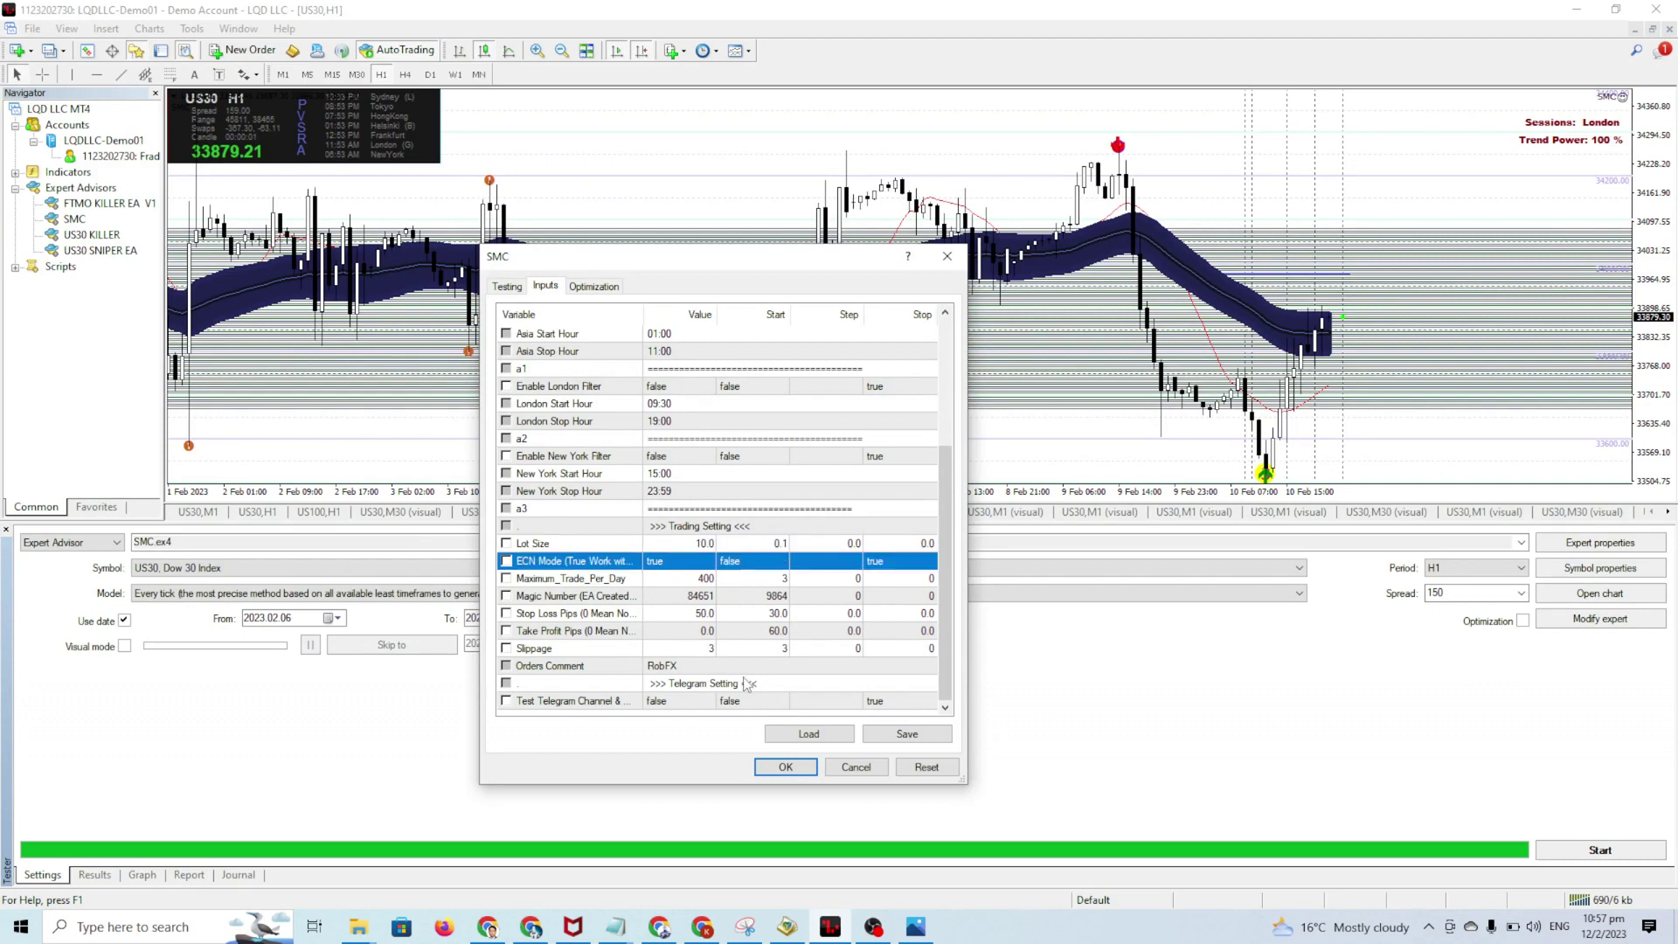
pyautogui.click(881, 768)
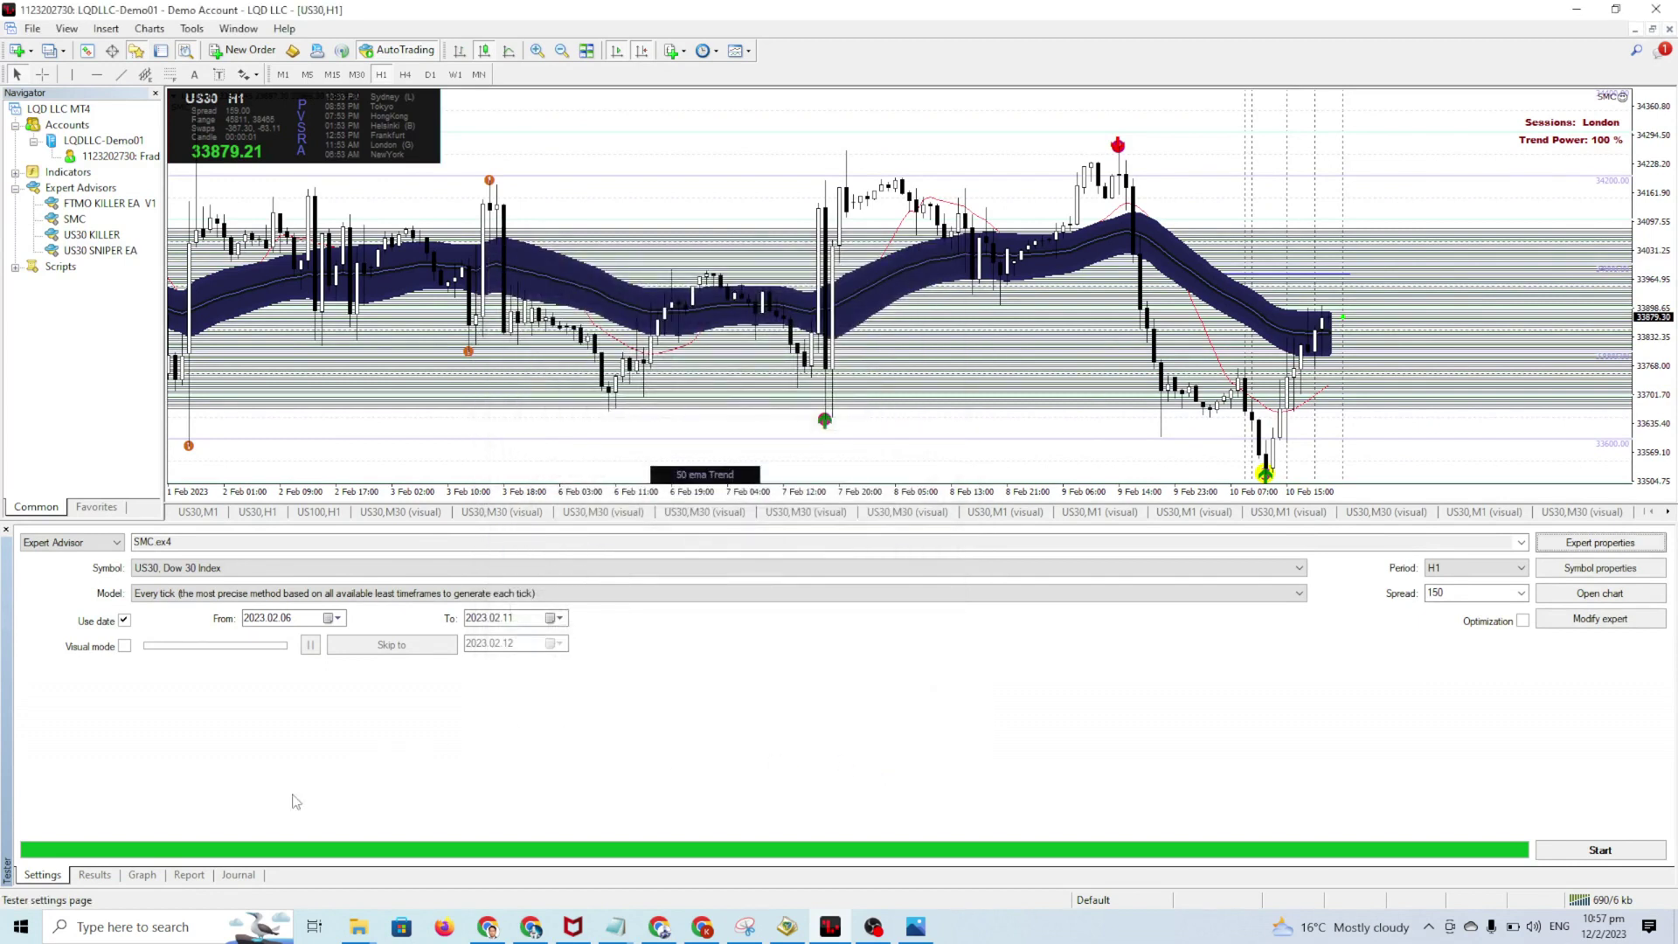
pyautogui.click(94, 875)
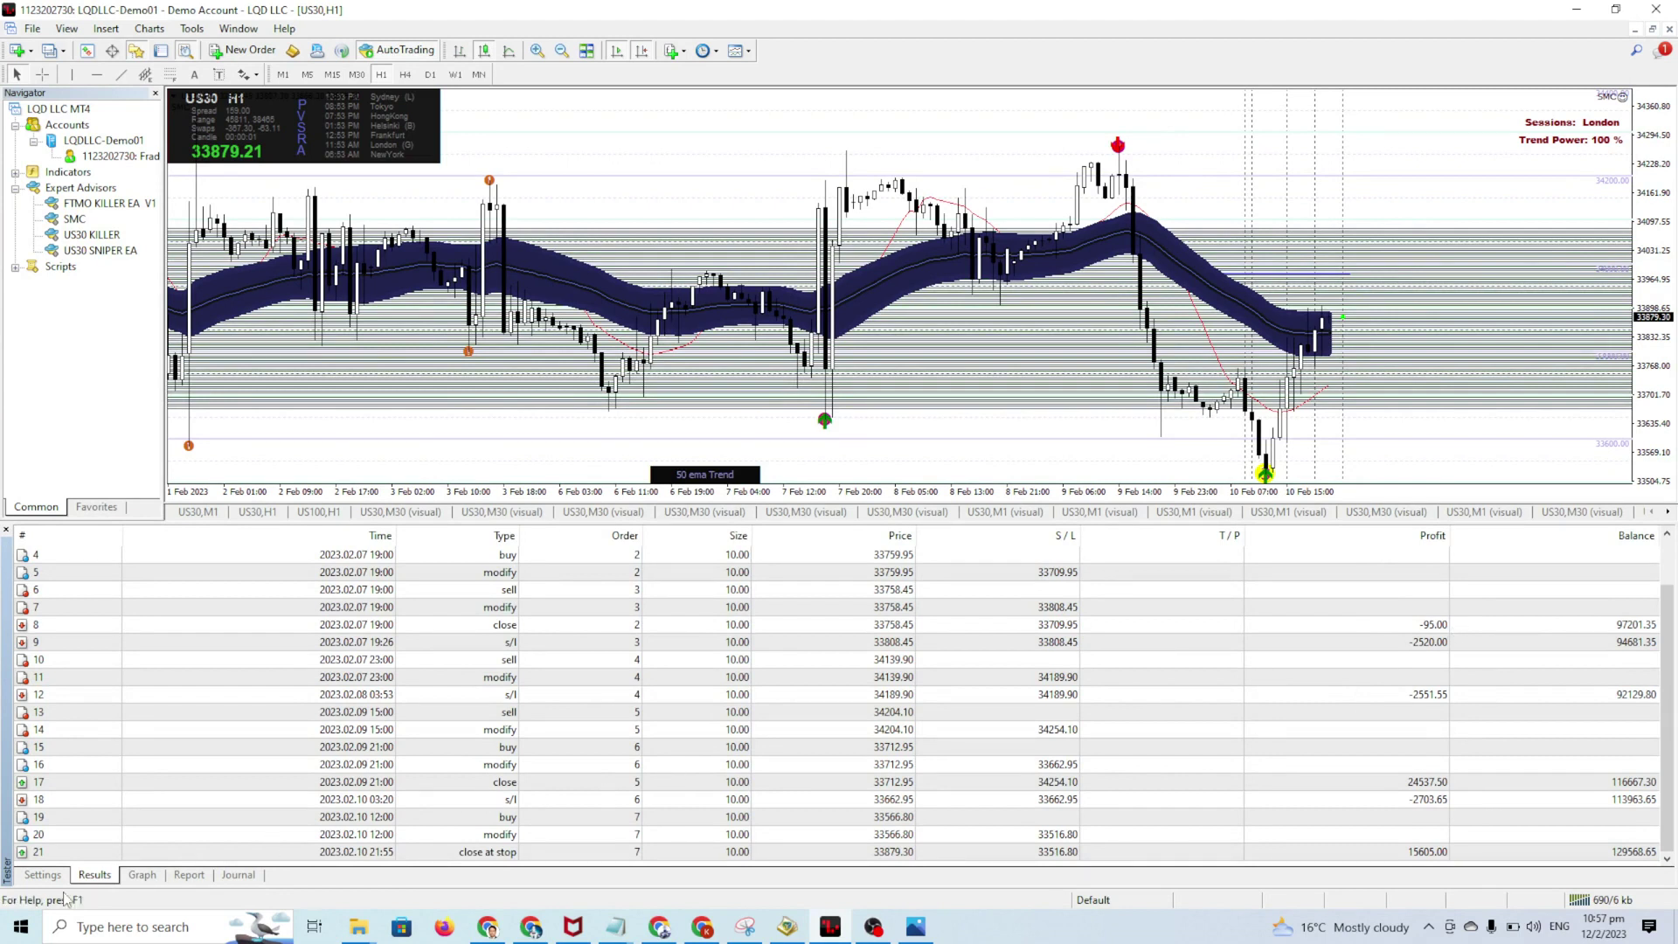
pyautogui.click(42, 875)
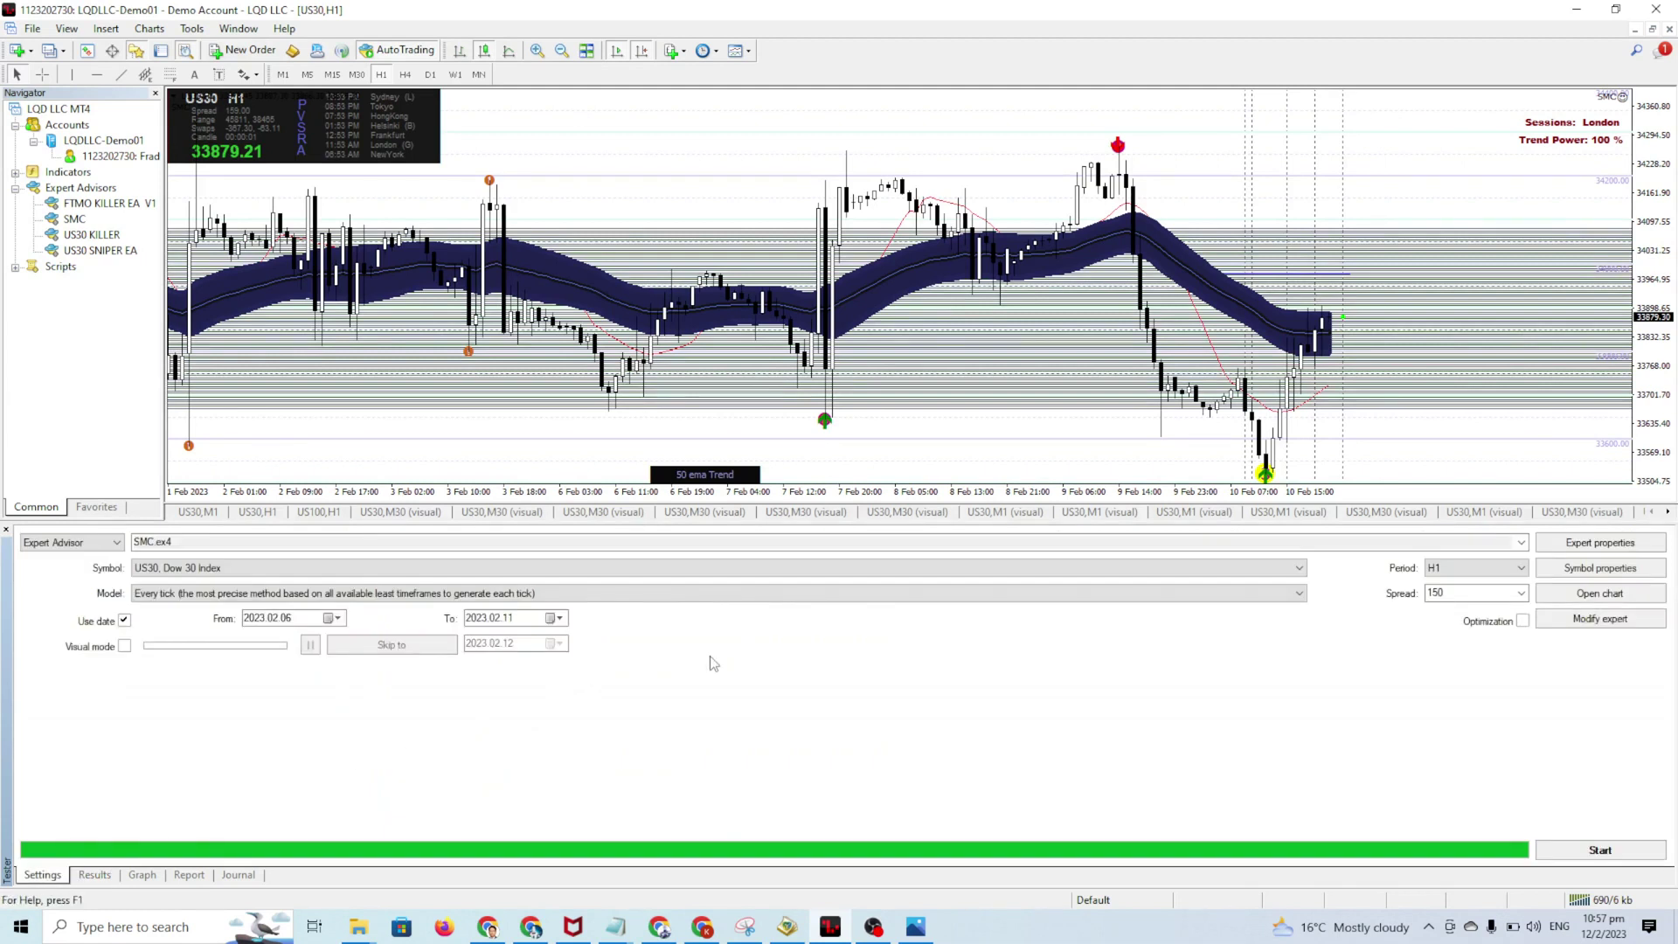